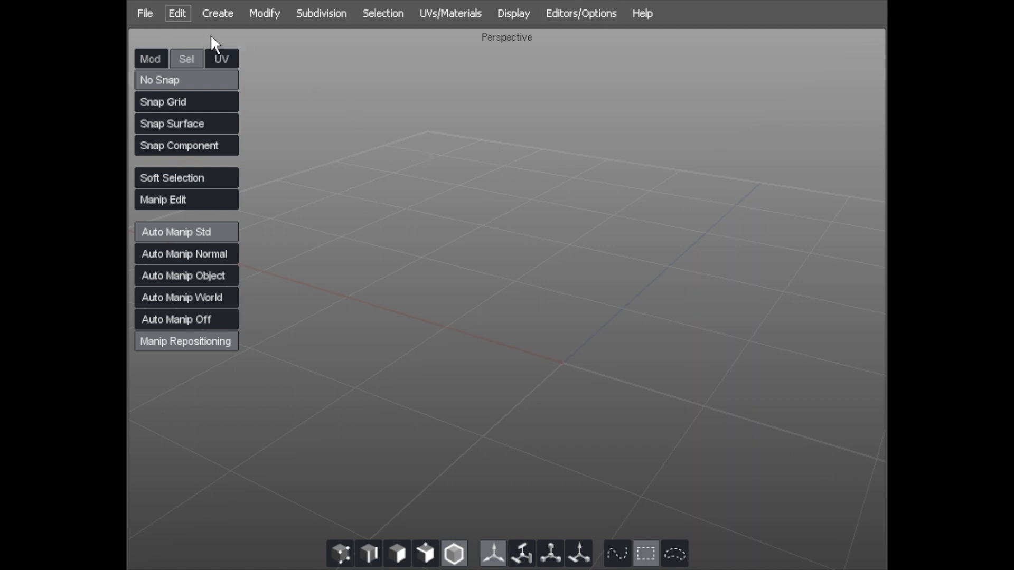
Step: Start Open Scene and discard the empty current scene without saving
{"action": "left_click", "coordinate": [145, 13]}
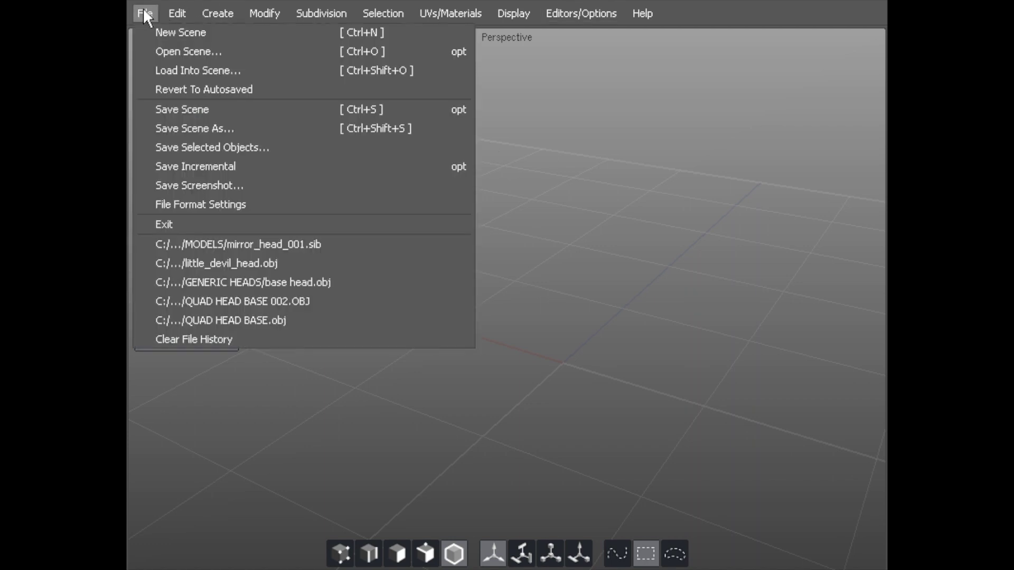
{"action": "left_click", "coordinate": [168, 50]}
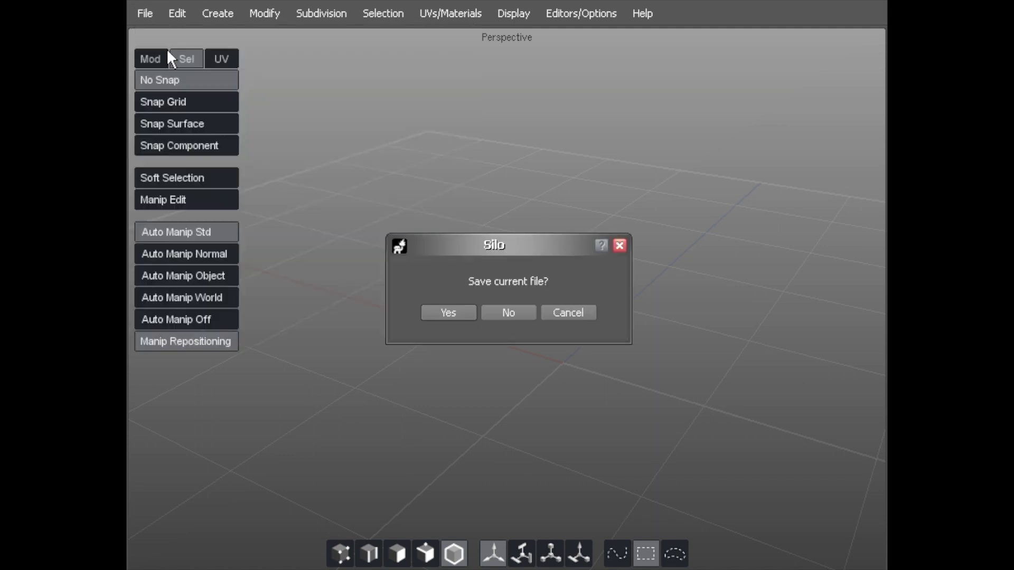
{"action": "left_click", "coordinate": [511, 311]}
Step: Browse to Desktop > SILO TRAINING 2008 > MODELS and load mirror_head_001
{"action": "left_click", "coordinate": [517, 87]}
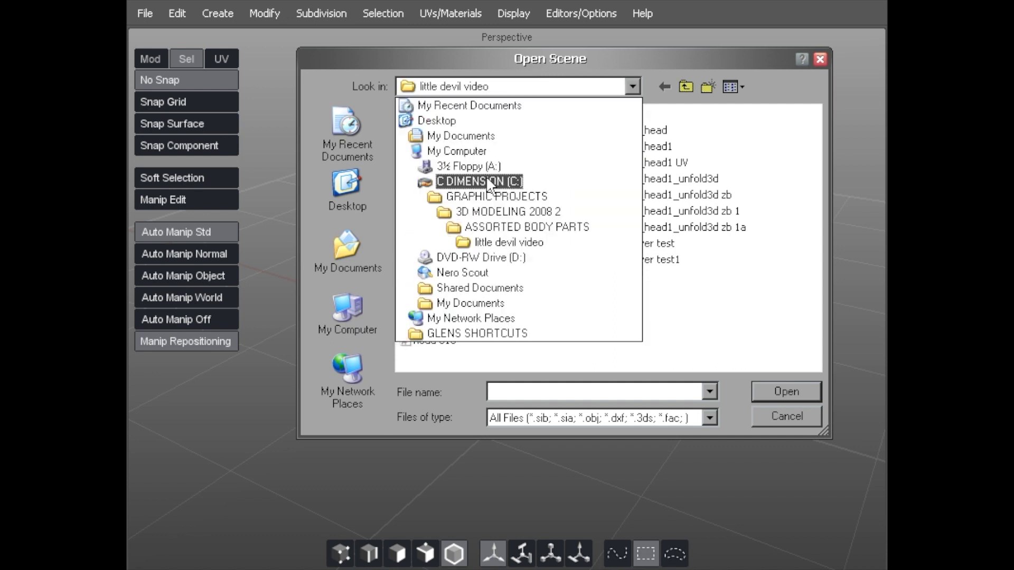
{"action": "left_click", "coordinate": [479, 181]}
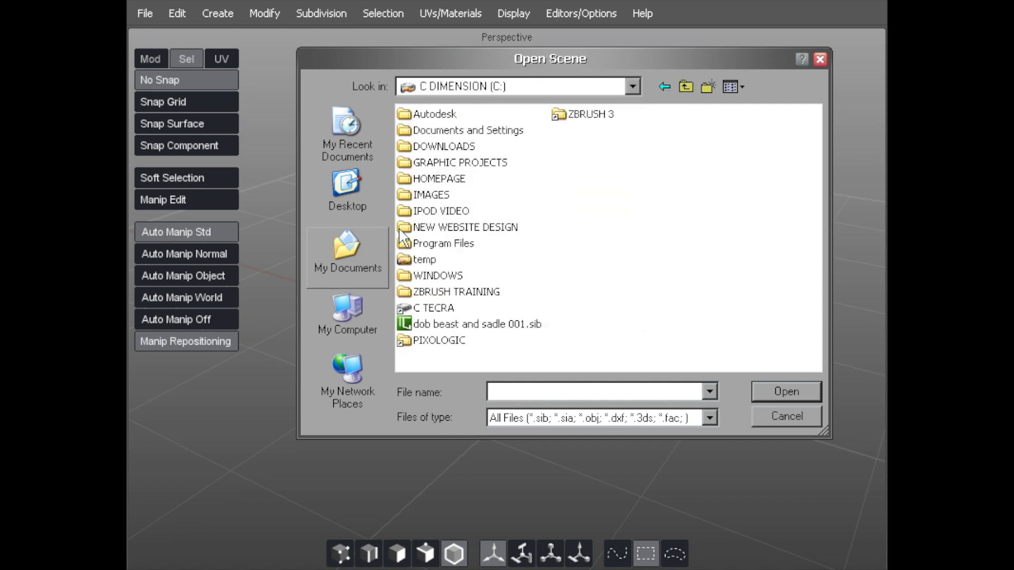
{"action": "left_click", "coordinate": [349, 182]}
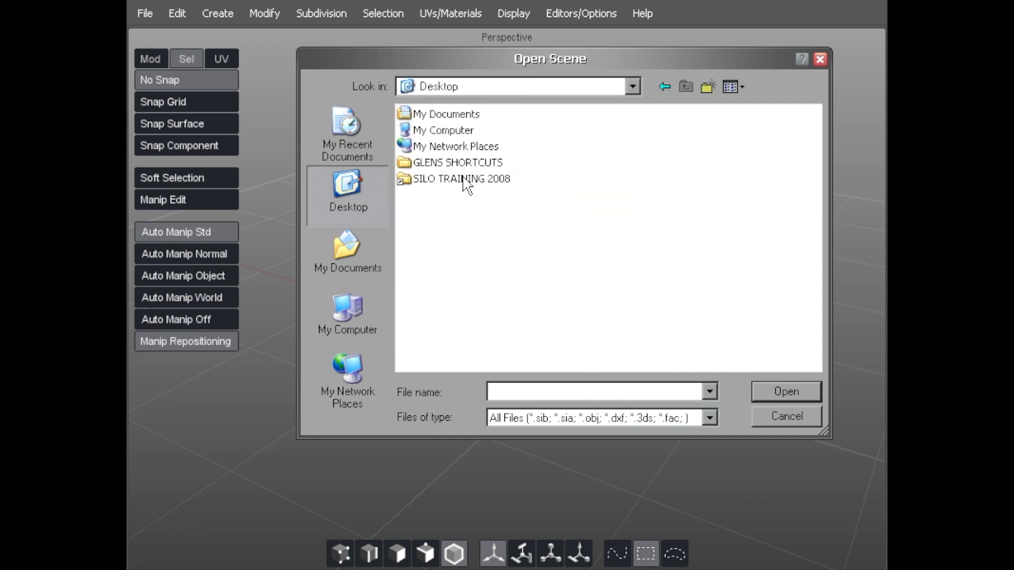
{"action": "double_click", "coordinate": [459, 180]}
{"action": "double_click", "coordinate": [431, 115]}
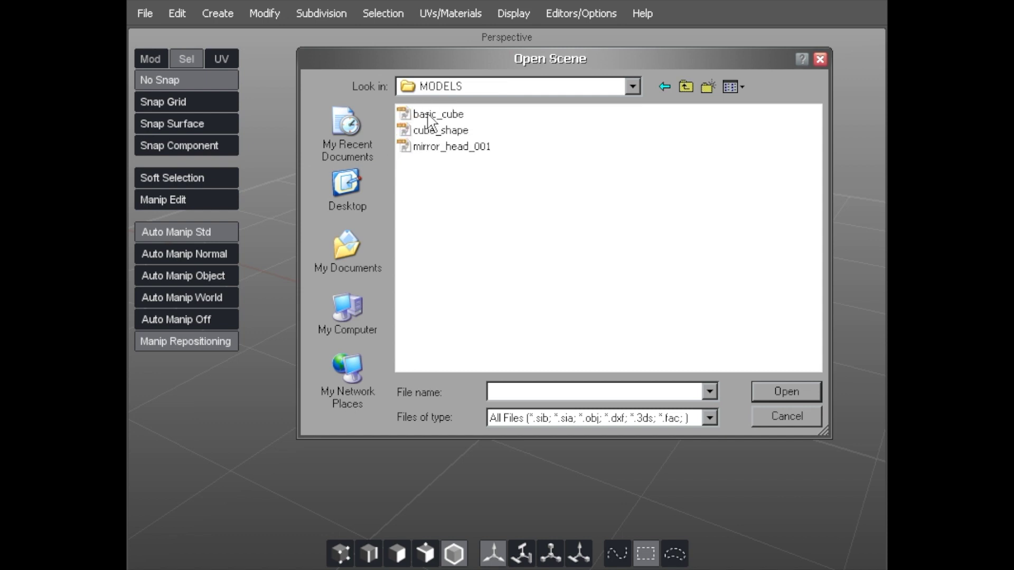
{"action": "left_click", "coordinate": [433, 146]}
{"action": "double_click", "coordinate": [434, 147]}
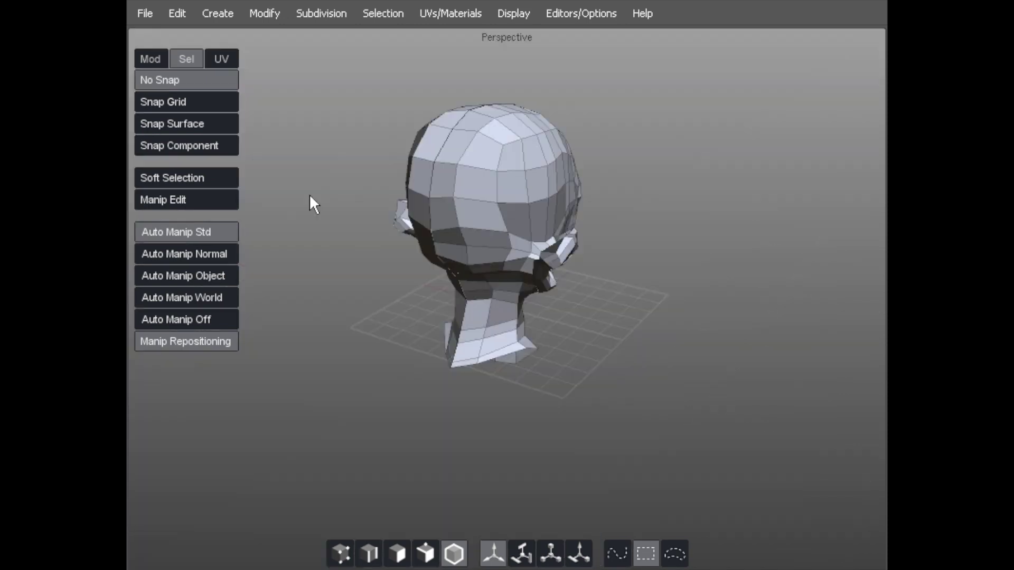
Step: Orbit around the head, select its modelled right half and return to a front view
{"action": "mouse_move", "coordinate": [310, 204]}
{"action": "middle_mouse_down"}
{"action": "mouse_move", "coordinate": [507, 216]}
{"action": "mouse_move", "coordinate": [424, 236]}
{"action": "mouse_move", "coordinate": [501, 189]}
{"action": "mouse_move", "coordinate": [421, 158]}
{"action": "mouse_move", "coordinate": [497, 153]}
{"action": "mouse_move", "coordinate": [436, 199]}
{"action": "mouse_move", "coordinate": [482, 167]}
{"action": "mouse_move", "coordinate": [478, 192]}
{"action": "mouse_move", "coordinate": [460, 166]}
{"action": "mouse_move", "coordinate": [503, 138]}
{"action": "mouse_move", "coordinate": [493, 151]}
{"action": "mouse_move", "coordinate": [531, 144]}
{"action": "middle_mouse_up"}
{"action": "left_click", "coordinate": [471, 160]}
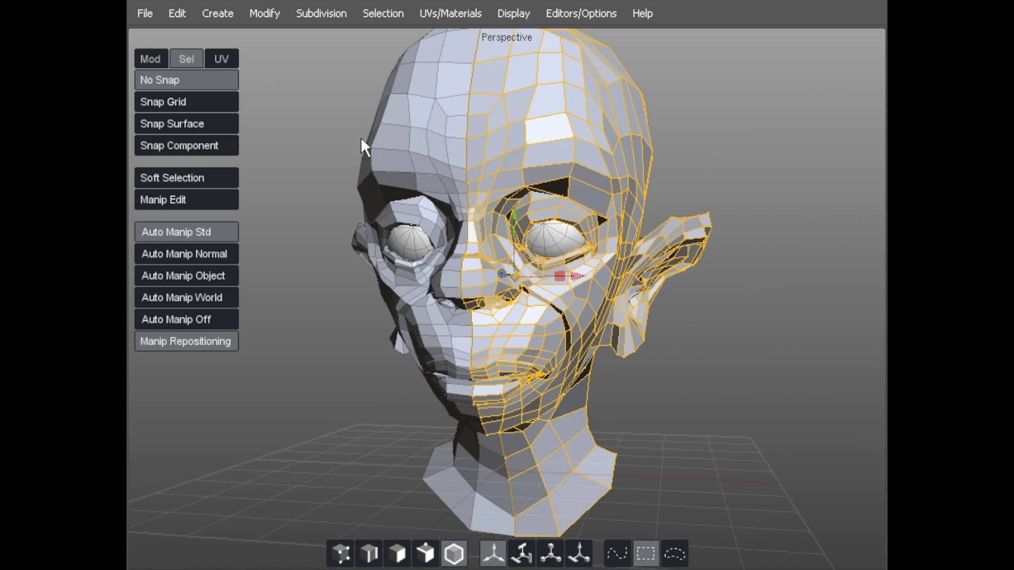
{"action": "left_click", "coordinate": [322, 87]}
{"action": "key", "text": "ctrl+z"}
{"action": "middle_click_drag", "start_coordinate": [349, 104], "coordinate": [456, 162]}
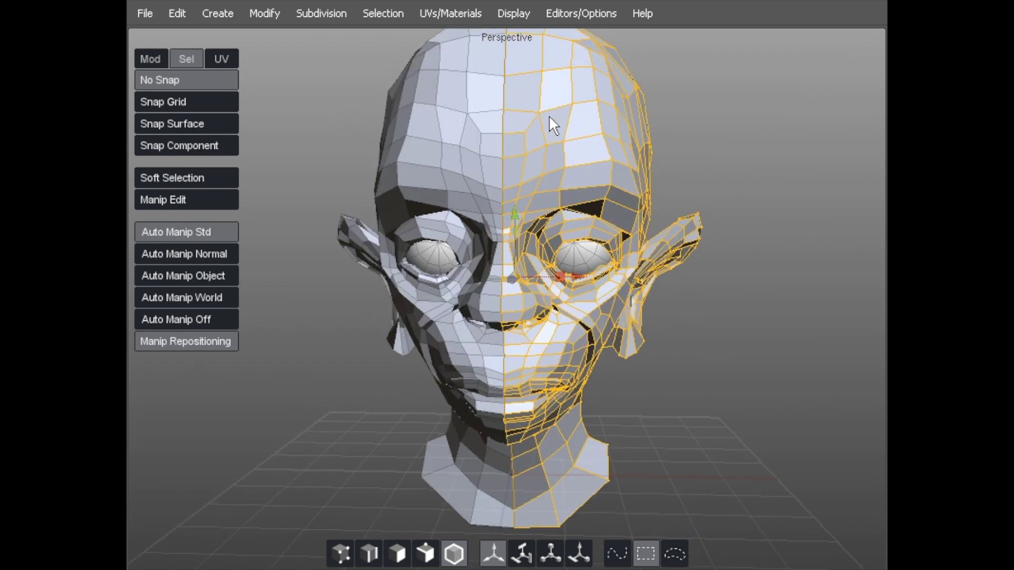
{"action": "left_click", "coordinate": [268, 13]}
{"action": "mouse_move", "coordinate": [348, 280]}
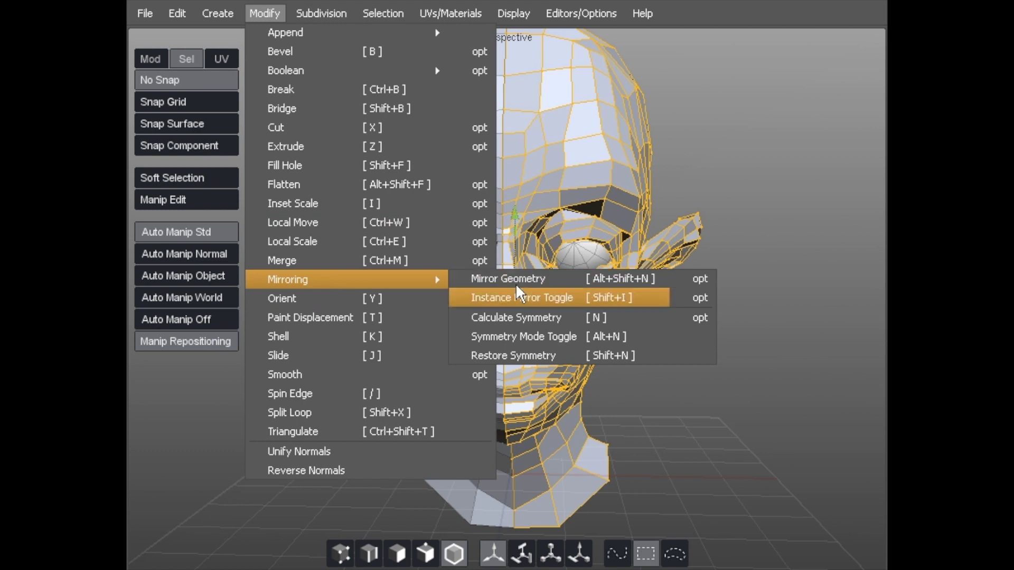
Step: In the Instance Mirror Toggle options, switch the head's mirrored half off
{"action": "left_click", "coordinate": [694, 298]}
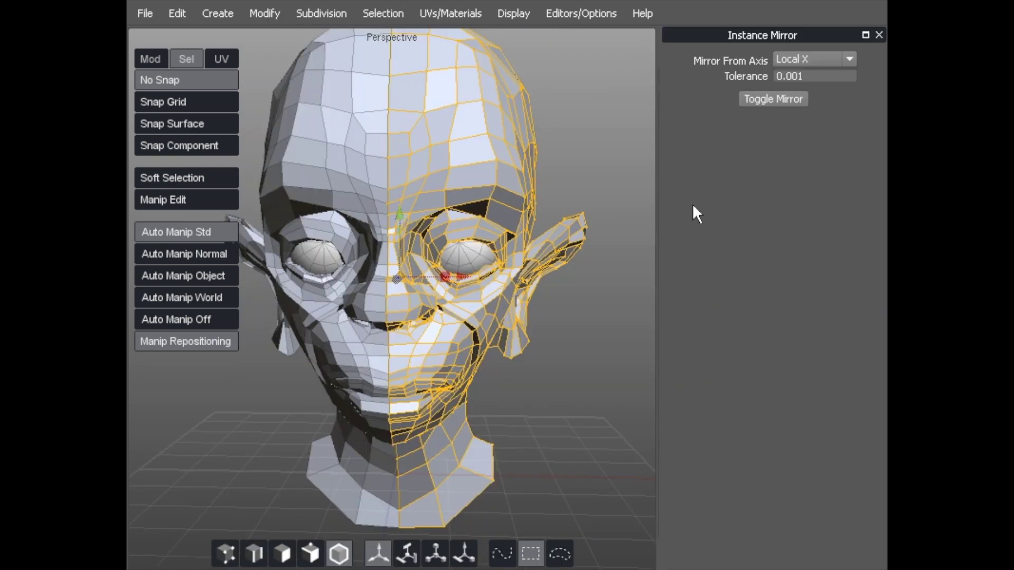
{"action": "left_click_drag", "start_coordinate": [659, 193], "coordinate": [735, 188]}
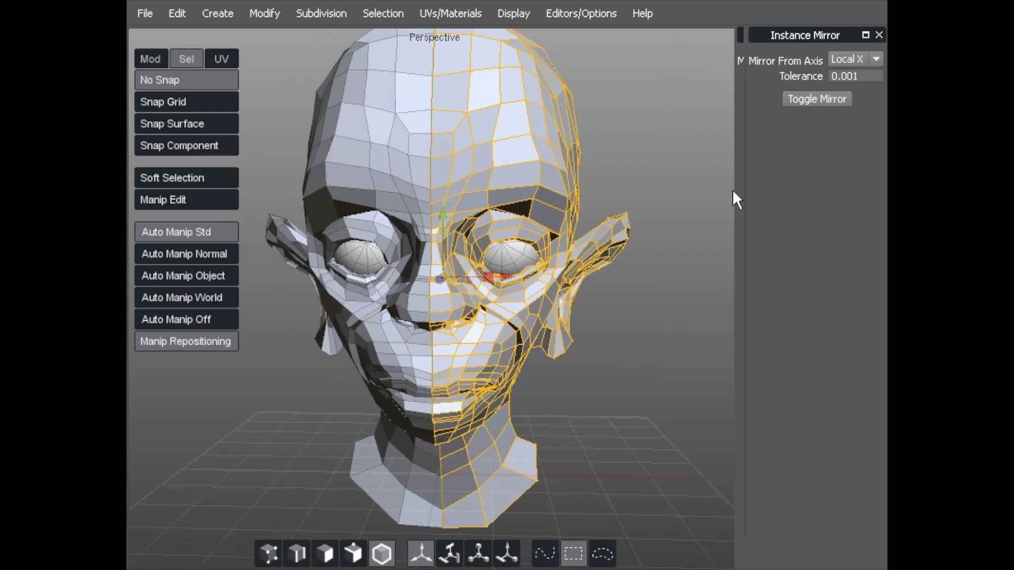
{"action": "scroll", "coordinate": [595, 181], "scroll_direction": "down", "scroll_amount": 1}
{"action": "left_click", "coordinate": [797, 99]}
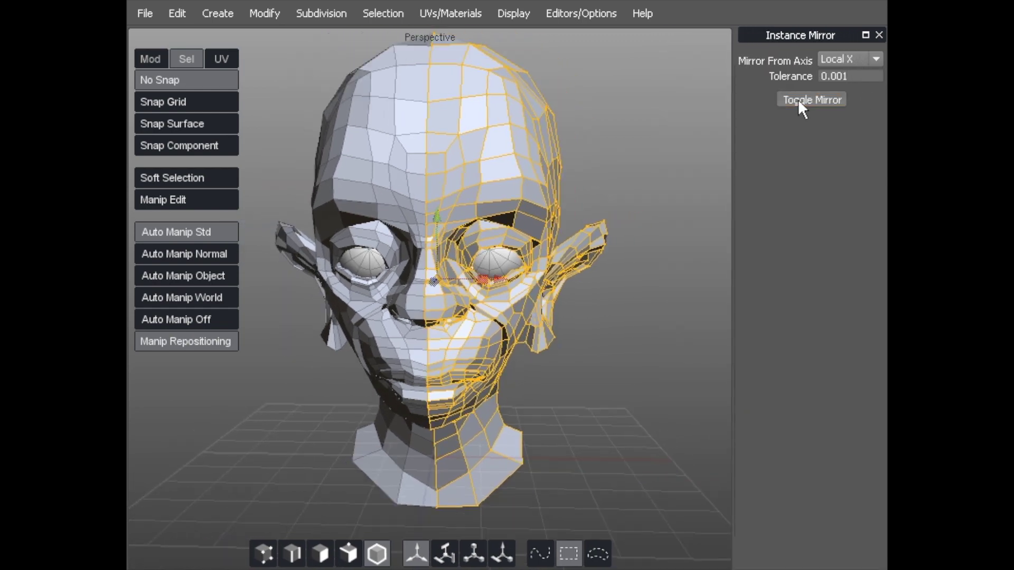
{"action": "mouse_move", "coordinate": [623, 165]}
{"action": "middle_mouse_down"}
{"action": "mouse_move", "coordinate": [713, 160]}
{"action": "mouse_move", "coordinate": [636, 153]}
{"action": "mouse_move", "coordinate": [714, 143]}
{"action": "mouse_move", "coordinate": [647, 164]}
{"action": "mouse_move", "coordinate": [544, 171]}
{"action": "mouse_move", "coordinate": [524, 155]}
{"action": "middle_mouse_up"}
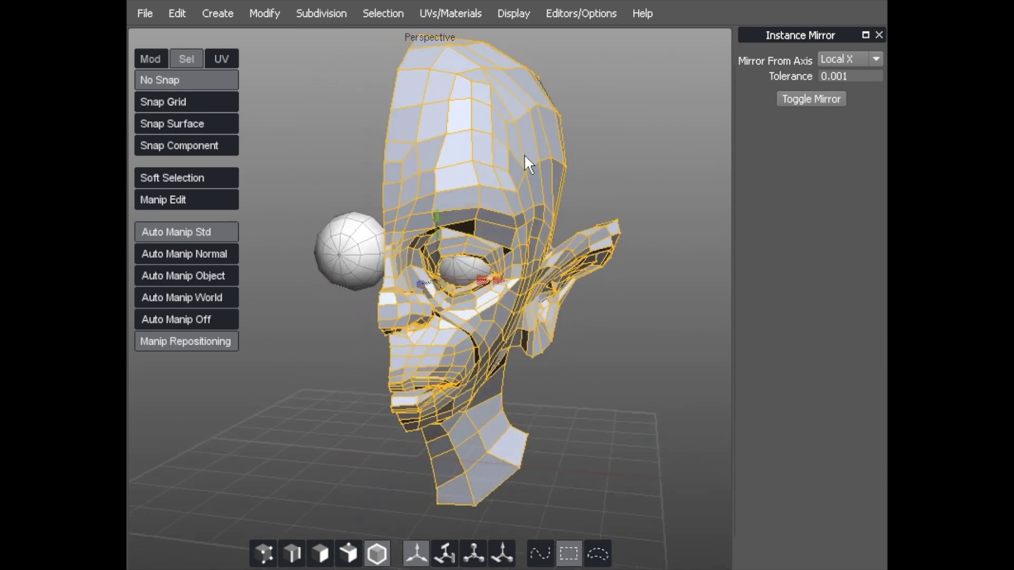
Step: Inspect the eyeballs, reselect the head, toggle its mirrored half back on and enter vertex mode
{"action": "left_click", "coordinate": [454, 273]}
{"action": "left_click", "coordinate": [346, 250]}
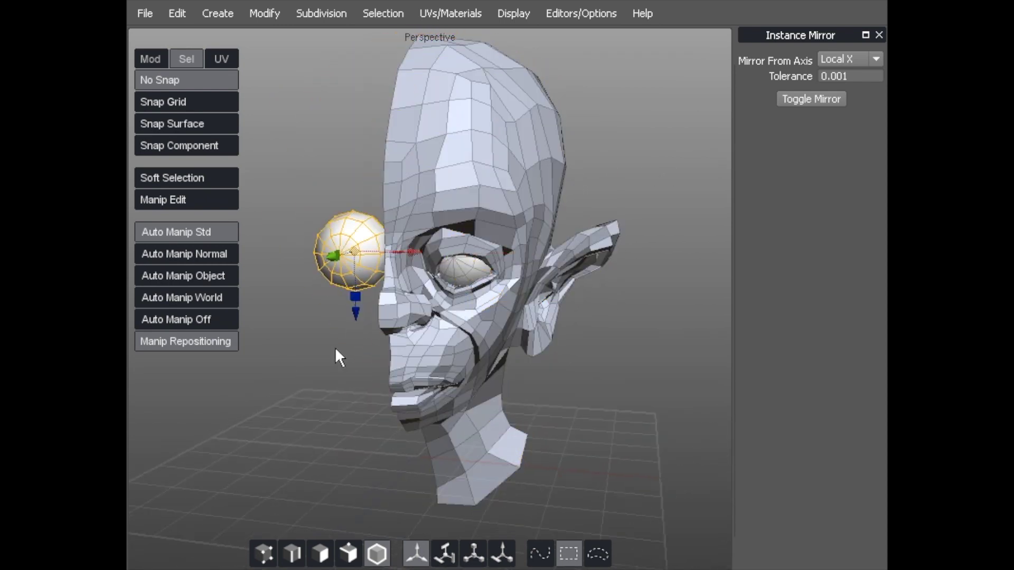
{"action": "left_click", "coordinate": [451, 269]}
{"action": "mouse_move", "coordinate": [389, 263]}
{"action": "middle_mouse_down"}
{"action": "mouse_move", "coordinate": [404, 231]}
{"action": "mouse_move", "coordinate": [394, 197]}
{"action": "mouse_move", "coordinate": [361, 193]}
{"action": "mouse_move", "coordinate": [350, 170]}
{"action": "mouse_move", "coordinate": [380, 168]}
{"action": "mouse_move", "coordinate": [397, 186]}
{"action": "mouse_move", "coordinate": [425, 190]}
{"action": "mouse_move", "coordinate": [414, 177]}
{"action": "mouse_move", "coordinate": [484, 142]}
{"action": "middle_mouse_up"}
{"action": "left_click", "coordinate": [500, 138]}
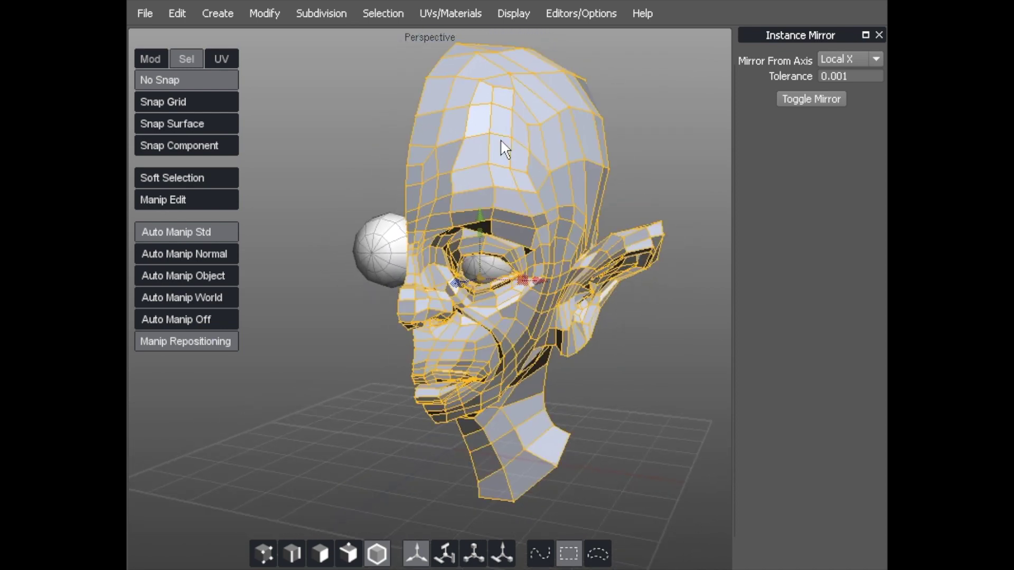
{"action": "left_click", "coordinate": [793, 98]}
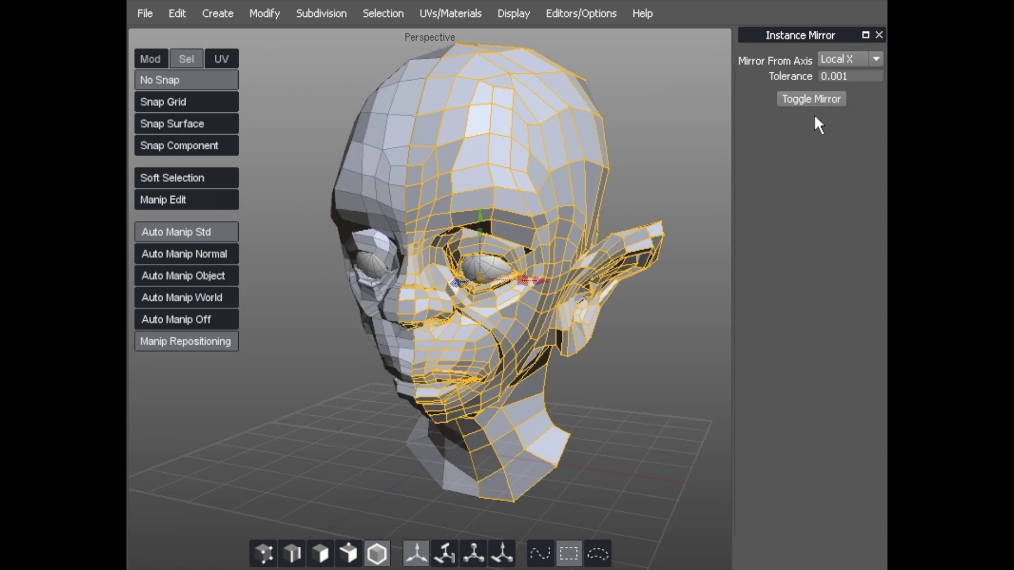
{"action": "mouse_move", "coordinate": [425, 190]}
{"action": "middle_mouse_down"}
{"action": "mouse_move", "coordinate": [409, 182]}
{"action": "mouse_move", "coordinate": [401, 223]}
{"action": "mouse_move", "coordinate": [393, 175]}
{"action": "mouse_move", "coordinate": [417, 150]}
{"action": "mouse_move", "coordinate": [444, 176]}
{"action": "middle_mouse_up"}
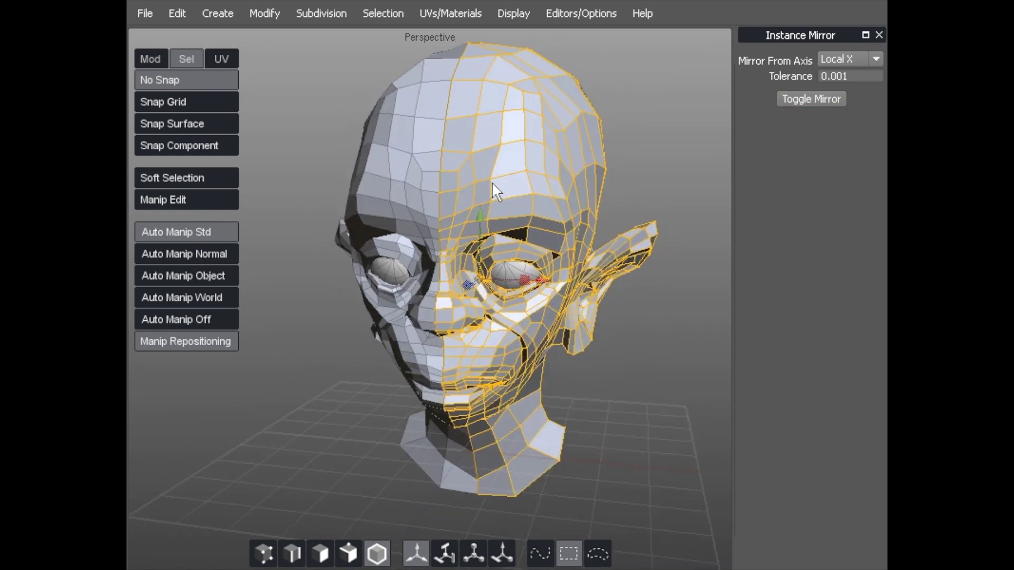
{"action": "key", "text": "a"}
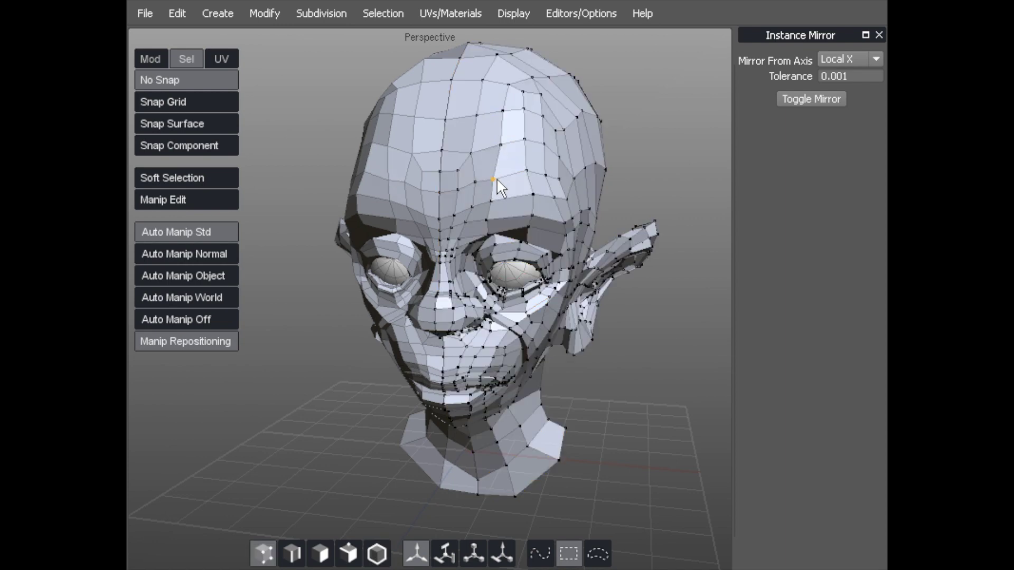
Step: Nudge a forehead vertex up and right, then orbit in closer on the face
{"action": "left_click_drag", "start_coordinate": [490, 180], "coordinate": [495, 174]}
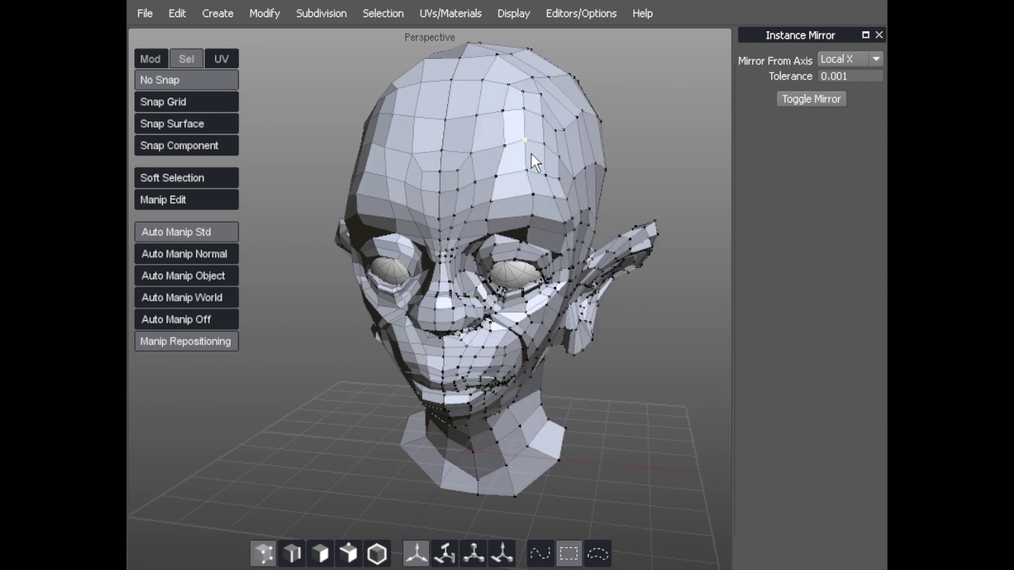
{"action": "mouse_move", "coordinate": [495, 187]}
{"action": "middle_mouse_down"}
{"action": "mouse_move", "coordinate": [474, 174]}
{"action": "mouse_move", "coordinate": [464, 206]}
{"action": "middle_mouse_up"}
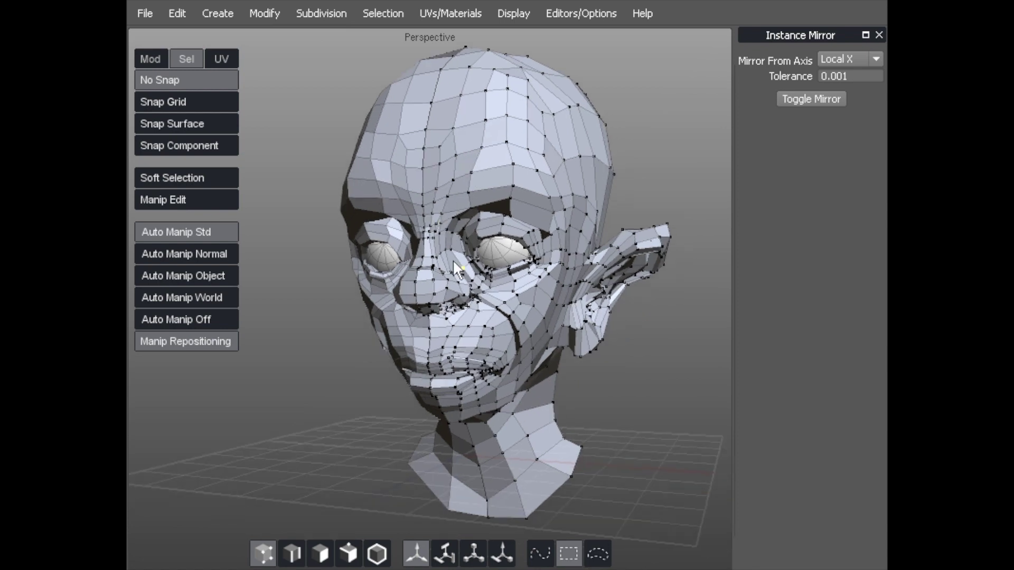
{"action": "middle_click_drag", "start_coordinate": [479, 166], "coordinate": [422, 172]}
{"action": "mouse_move", "coordinate": [423, 172]}
{"action": "right_mouse_down"}
{"action": "mouse_move", "coordinate": [478, 162]}
{"action": "mouse_move", "coordinate": [522, 126]}
{"action": "mouse_move", "coordinate": [477, 130]}
{"action": "right_mouse_up"}
Step: Reselect the head's modelled half, close in on the right eye and return to vertex mode
{"action": "left_click", "coordinate": [479, 162]}
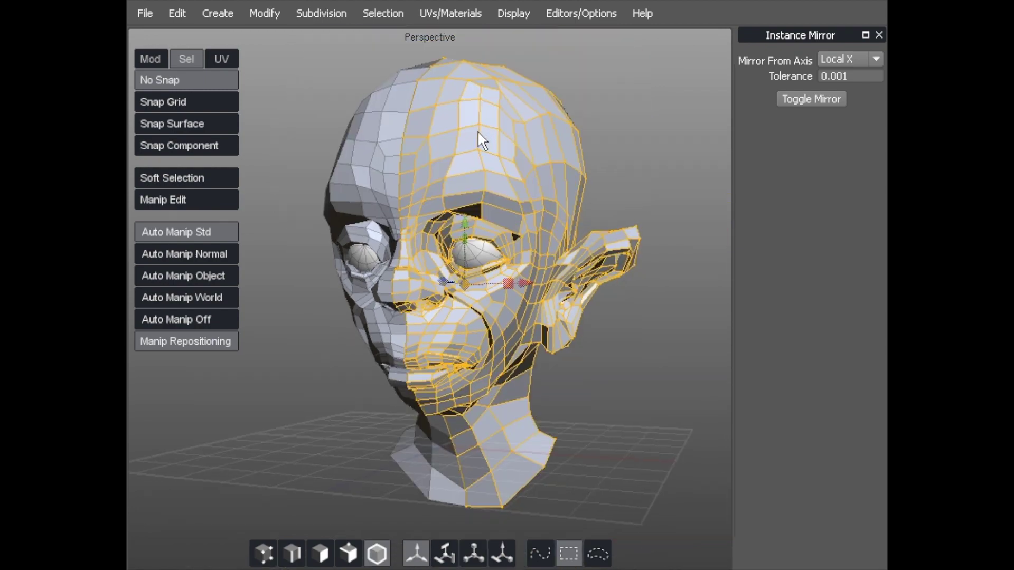
{"action": "mouse_move", "coordinate": [479, 135]}
{"action": "middle_mouse_down"}
{"action": "mouse_move", "coordinate": [430, 157]}
{"action": "mouse_move", "coordinate": [441, 166]}
{"action": "mouse_move", "coordinate": [448, 151]}
{"action": "mouse_move", "coordinate": [477, 152]}
{"action": "mouse_move", "coordinate": [456, 169]}
{"action": "mouse_move", "coordinate": [446, 159]}
{"action": "mouse_move", "coordinate": [442, 170]}
{"action": "mouse_move", "coordinate": [478, 150]}
{"action": "mouse_move", "coordinate": [480, 181]}
{"action": "mouse_move", "coordinate": [454, 193]}
{"action": "mouse_move", "coordinate": [454, 155]}
{"action": "mouse_move", "coordinate": [531, 161]}
{"action": "mouse_move", "coordinate": [462, 140]}
{"action": "mouse_move", "coordinate": [460, 155]}
{"action": "middle_mouse_up"}
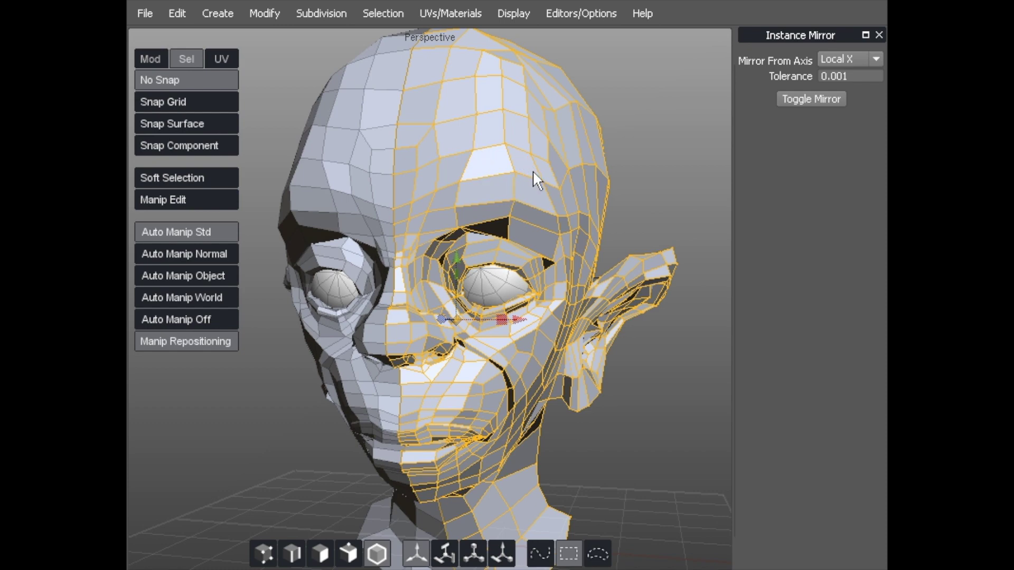
{"action": "middle_click_drag", "start_coordinate": [545, 169], "coordinate": [522, 177]}
{"action": "scroll", "coordinate": [531, 185], "scroll_direction": "up", "scroll_amount": 2}
{"action": "scroll", "coordinate": [484, 176], "scroll_direction": "up", "scroll_amount": 2}
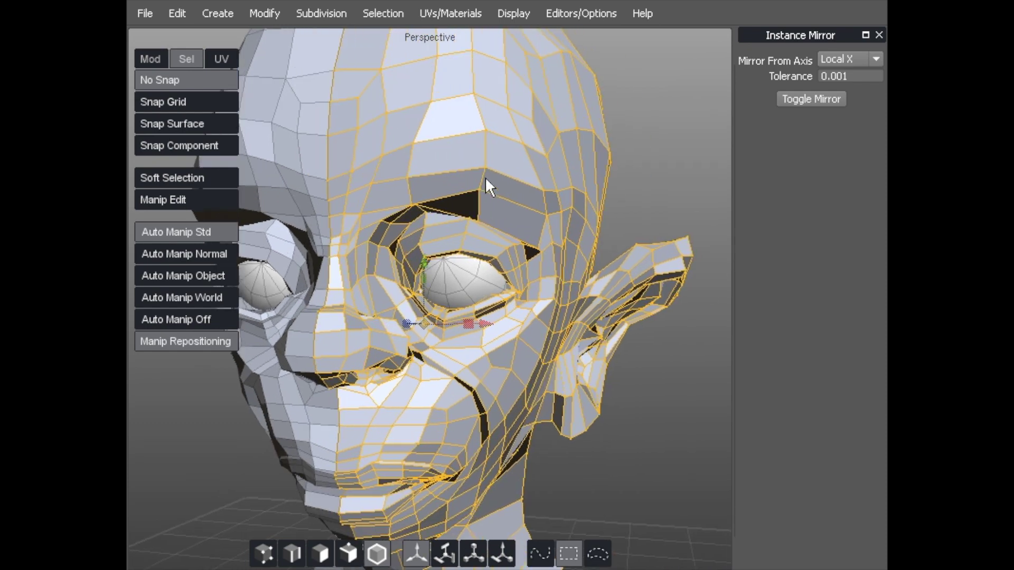
{"action": "key", "text": "a"}
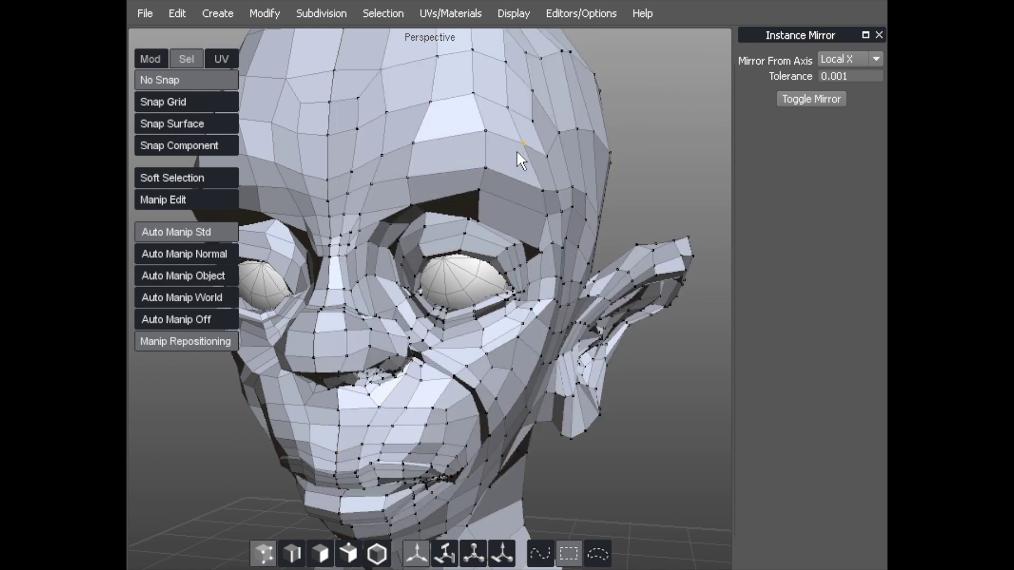
Step: Raise the lower-eyelid and eye-corner vertices so the lids hug the eyeball
{"action": "mouse_move", "coordinate": [486, 133]}
{"action": "middle_mouse_down"}
{"action": "mouse_move", "coordinate": [460, 145]}
{"action": "mouse_move", "coordinate": [486, 131]}
{"action": "middle_mouse_up"}
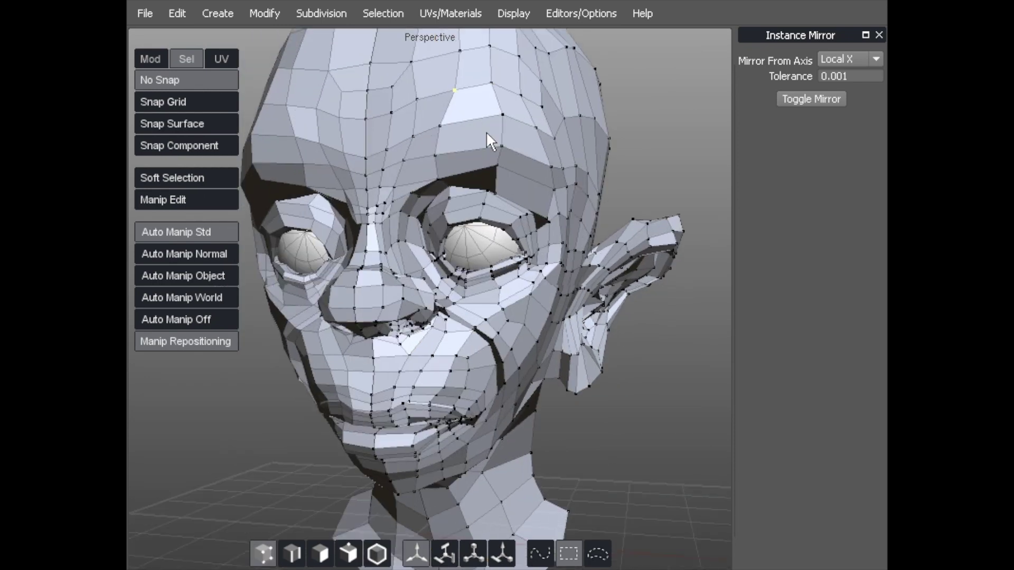
{"action": "scroll", "coordinate": [485, 131], "scroll_direction": "up", "scroll_amount": 2}
{"action": "scroll", "coordinate": [546, 124], "scroll_direction": "up", "scroll_amount": 2}
{"action": "scroll", "coordinate": [515, 141], "scroll_direction": "up", "scroll_amount": 2}
{"action": "scroll", "coordinate": [521, 135], "scroll_direction": "up", "scroll_amount": 2}
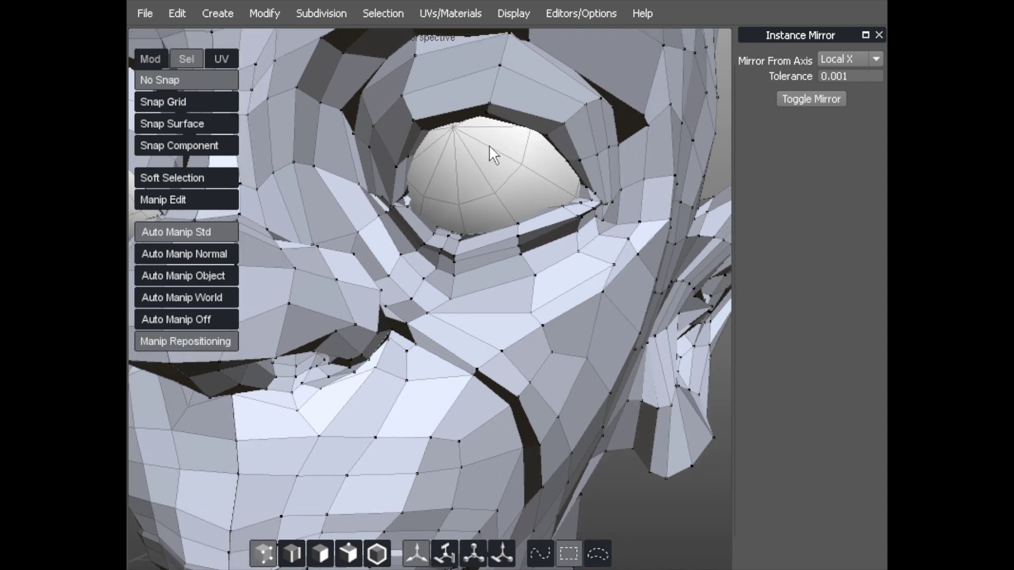
{"action": "scroll", "coordinate": [492, 154], "scroll_direction": "up", "scroll_amount": 1}
{"action": "scroll", "coordinate": [485, 233], "scroll_direction": "up", "scroll_amount": 1}
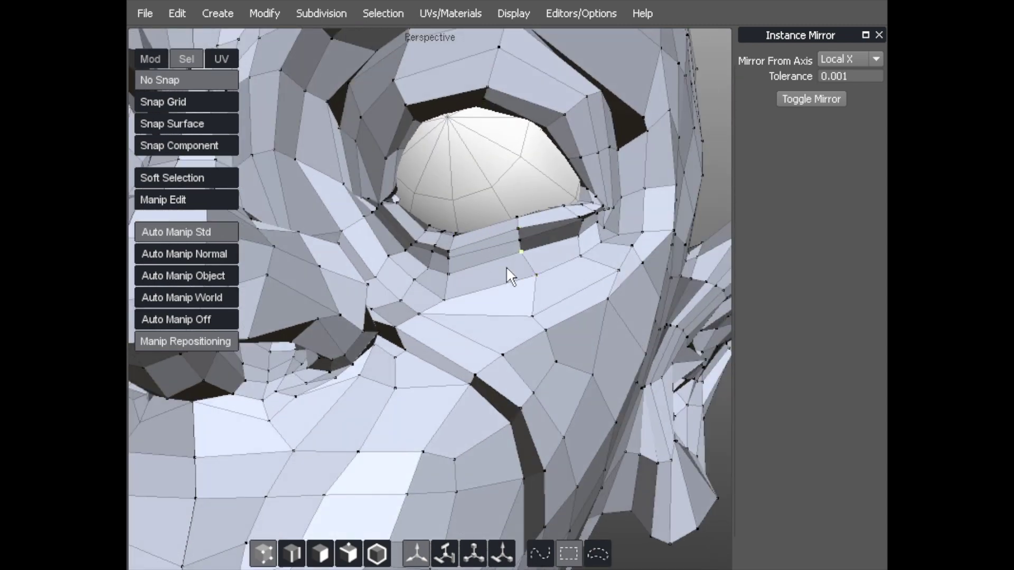
{"action": "scroll", "coordinate": [507, 268], "scroll_direction": "up", "scroll_amount": 1}
{"action": "scroll", "coordinate": [502, 250], "scroll_direction": "up", "scroll_amount": 2}
{"action": "scroll", "coordinate": [489, 310], "scroll_direction": "up", "scroll_amount": 1}
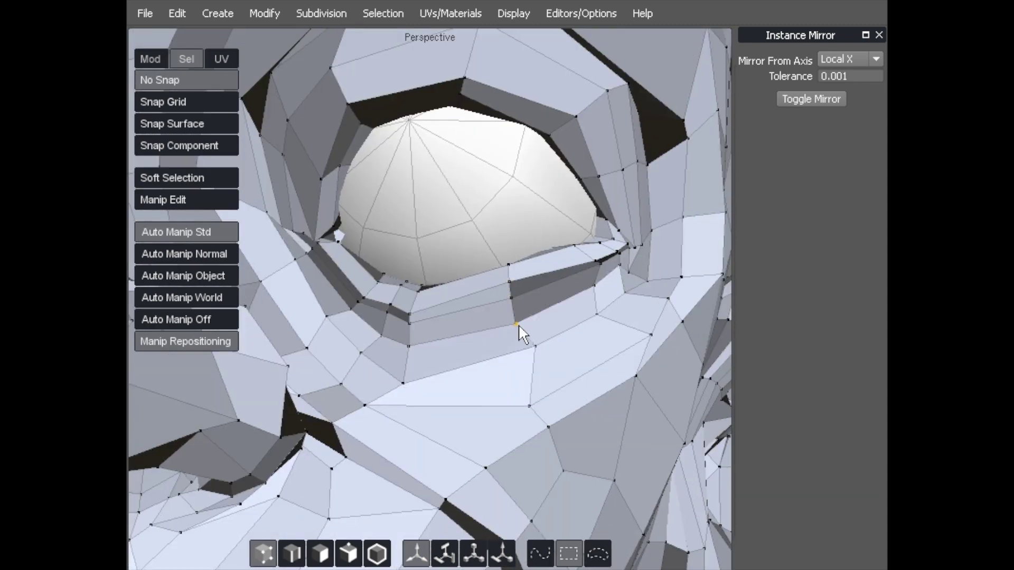
{"action": "left_click_drag", "start_coordinate": [519, 327], "coordinate": [512, 272]}
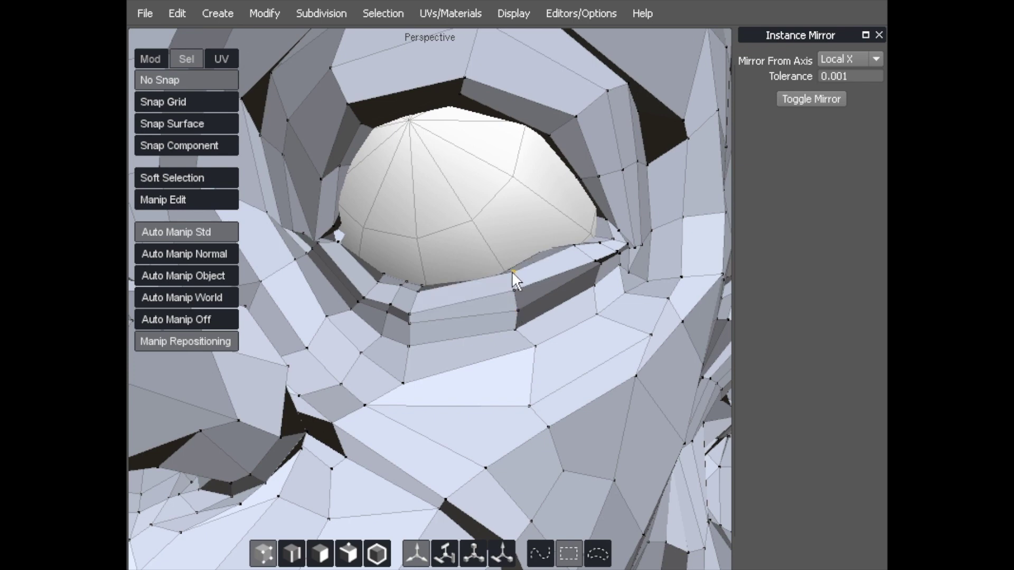
{"action": "left_click_drag", "start_coordinate": [597, 292], "coordinate": [595, 264]}
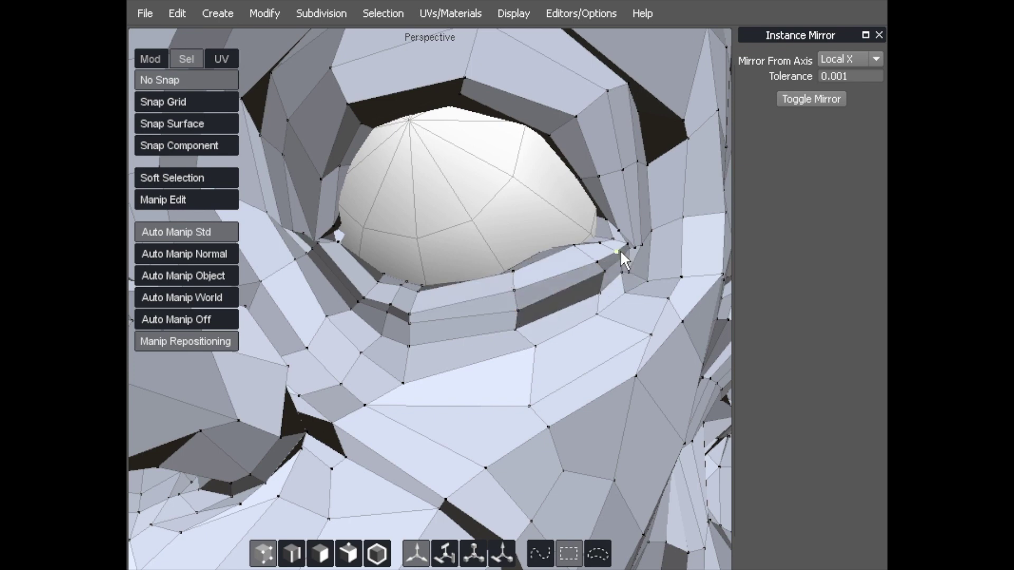
{"action": "mouse_move", "coordinate": [584, 246]}
{"action": "left_mouse_down"}
{"action": "mouse_move", "coordinate": [623, 222]}
{"action": "mouse_move", "coordinate": [651, 230]}
{"action": "left_mouse_up"}
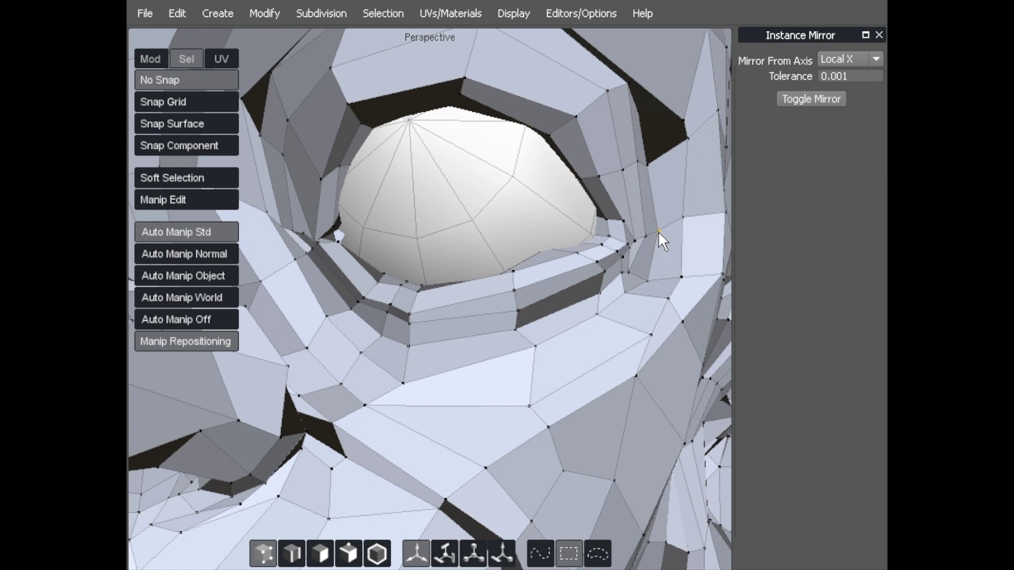
{"action": "left_click_drag", "start_coordinate": [650, 169], "coordinate": [656, 171]}
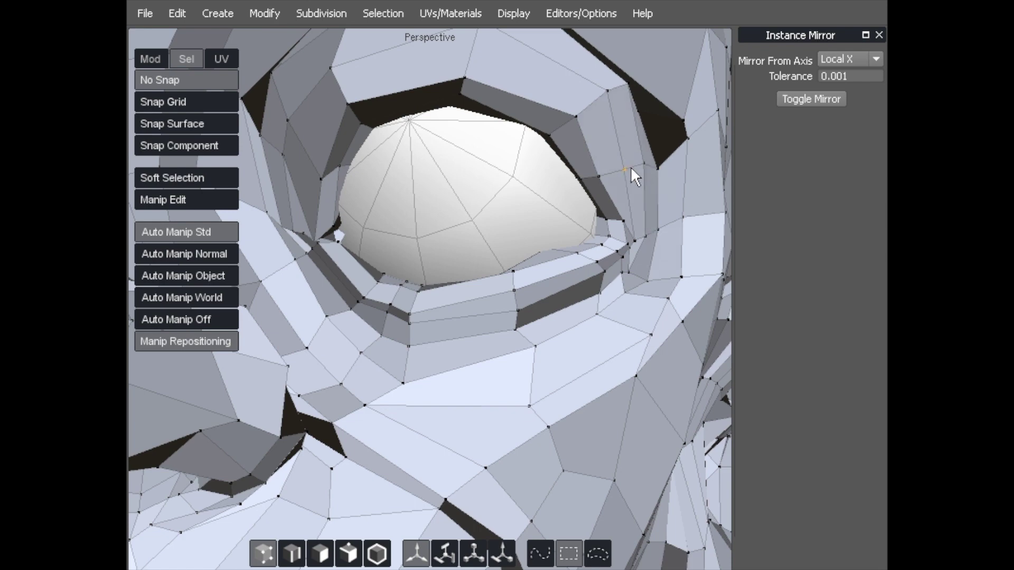
Step: Pull a brow vertex down over the eye from the side, then enable Soft Selection
{"action": "mouse_move", "coordinate": [630, 166]}
{"action": "middle_mouse_down"}
{"action": "mouse_move", "coordinate": [579, 98]}
{"action": "mouse_move", "coordinate": [538, 142]}
{"action": "middle_mouse_up"}
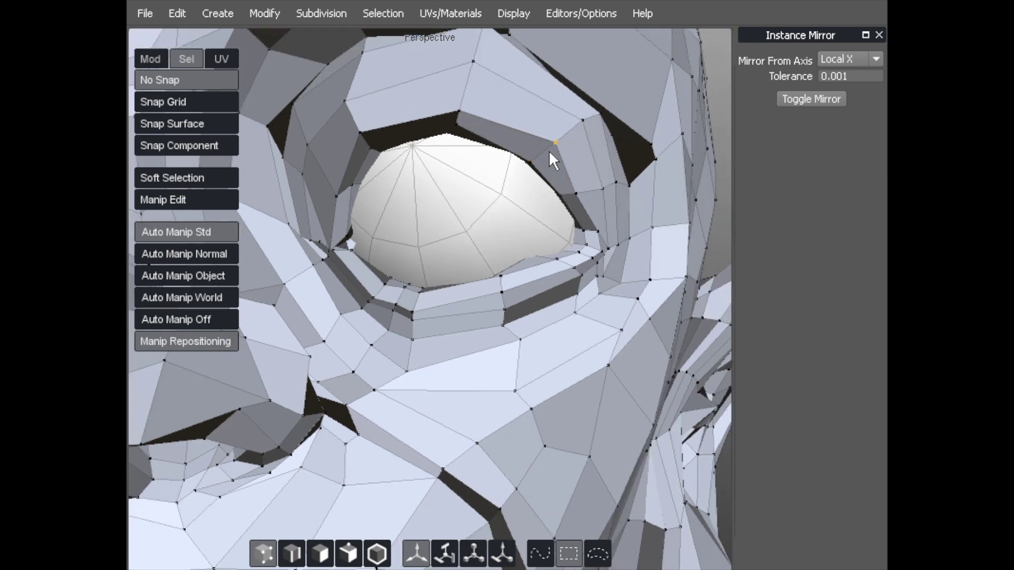
{"action": "mouse_move", "coordinate": [558, 112]}
{"action": "middle_mouse_down"}
{"action": "mouse_move", "coordinate": [304, 199]}
{"action": "mouse_move", "coordinate": [464, 133]}
{"action": "middle_mouse_up"}
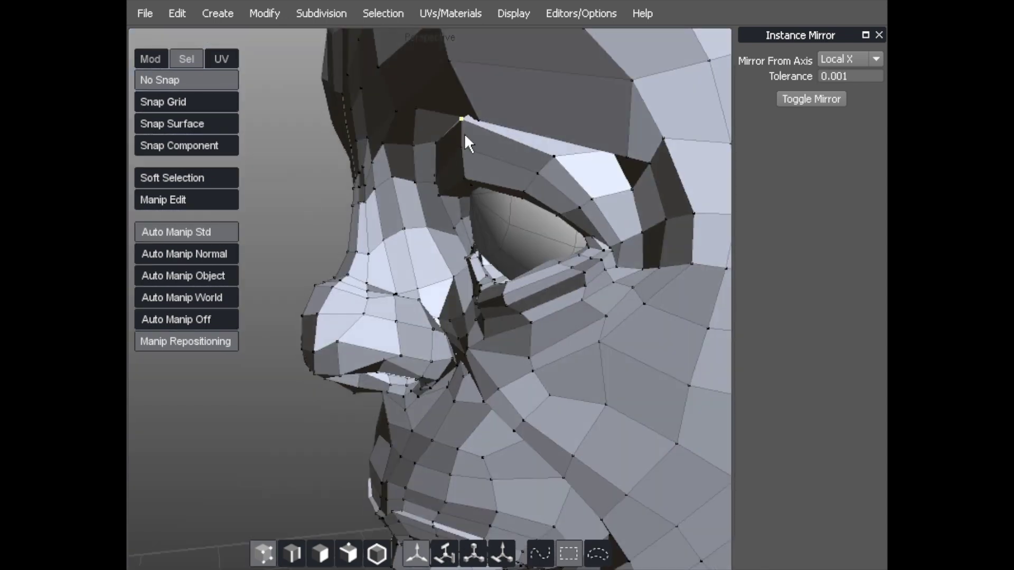
{"action": "left_click_drag", "start_coordinate": [465, 133], "coordinate": [464, 150]}
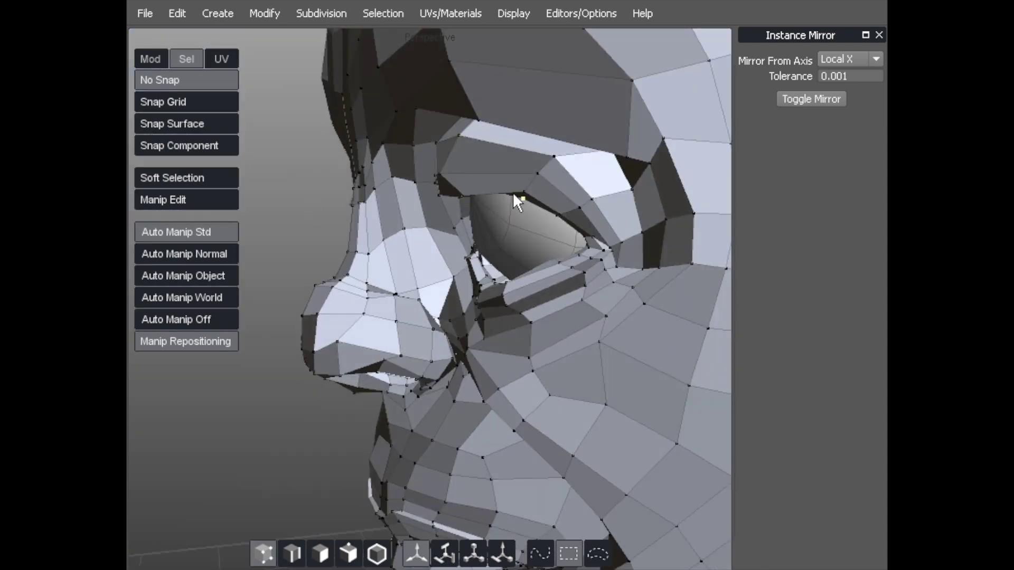
{"action": "scroll", "coordinate": [524, 195], "scroll_direction": "down", "scroll_amount": 2}
{"action": "scroll", "coordinate": [457, 237], "scroll_direction": "down", "scroll_amount": 4}
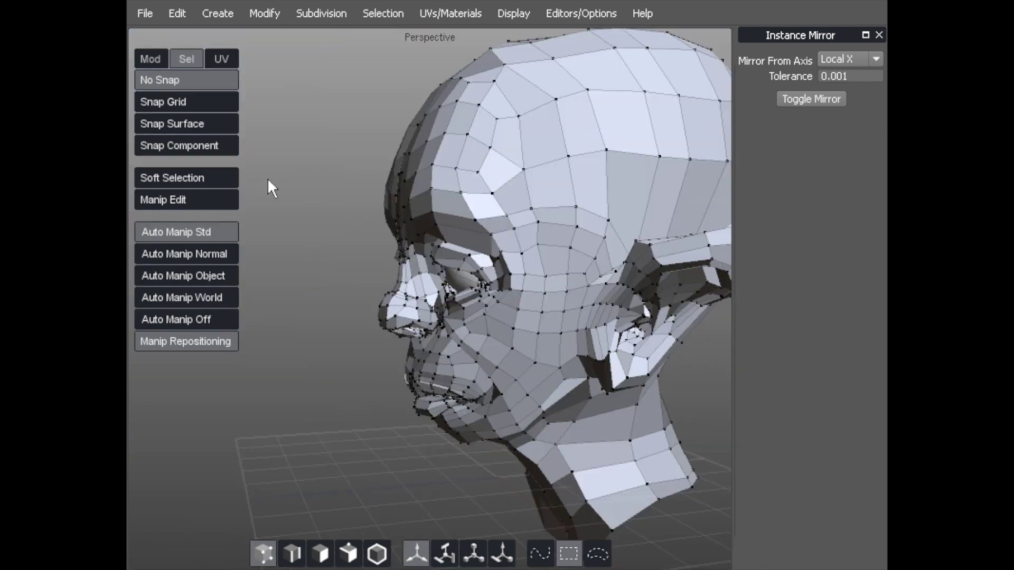
{"action": "left_click", "coordinate": [162, 175]}
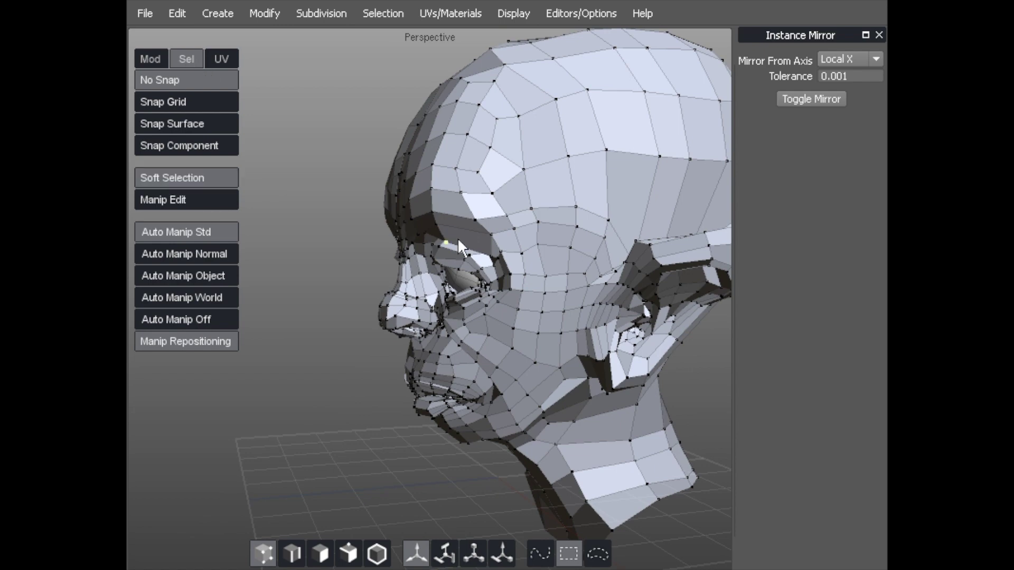
Step: Select a forehead vertex and shrink its soft-selection falloff to a small brow patch
{"action": "mouse_move", "coordinate": [457, 238]}
{"action": "middle_mouse_down"}
{"action": "mouse_move", "coordinate": [460, 204]}
{"action": "mouse_move", "coordinate": [627, 167]}
{"action": "mouse_move", "coordinate": [551, 172]}
{"action": "middle_mouse_up"}
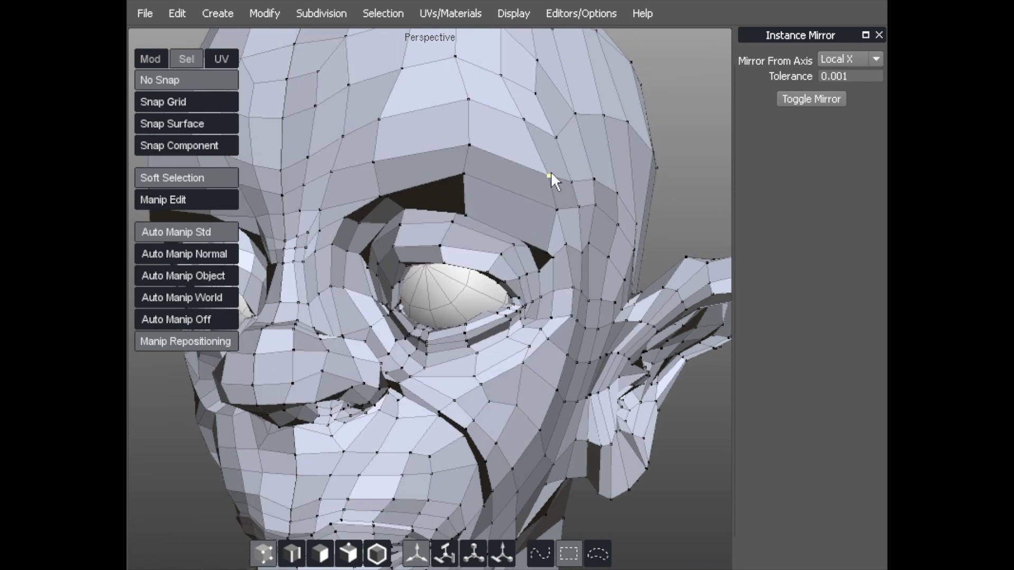
{"action": "left_click", "coordinate": [547, 174]}
{"action": "scroll", "coordinate": [552, 168], "scroll_direction": "down", "scroll_amount": 3}
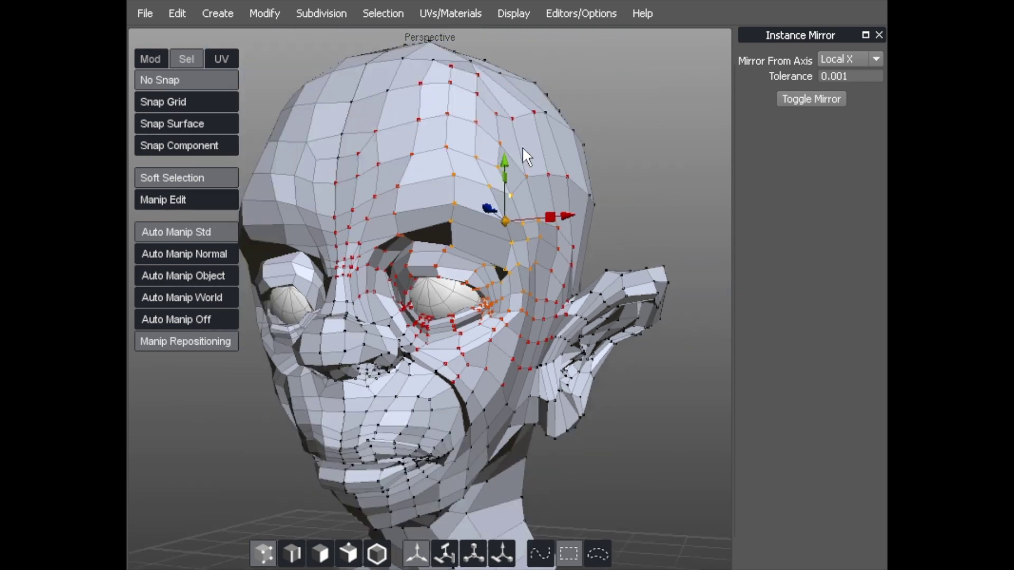
{"action": "scroll", "coordinate": [449, 189], "scroll_direction": "down", "scroll_amount": 1}
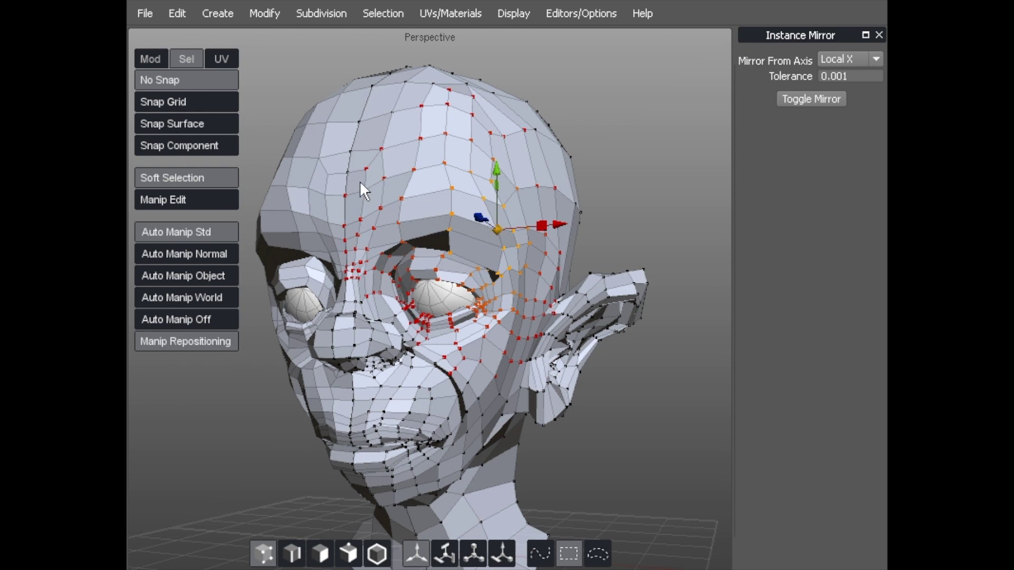
{"action": "middle_click_drag", "start_coordinate": [362, 180], "coordinate": [470, 206]}
{"action": "scroll", "coordinate": [492, 207], "scroll_direction": "up", "scroll_amount": 3}
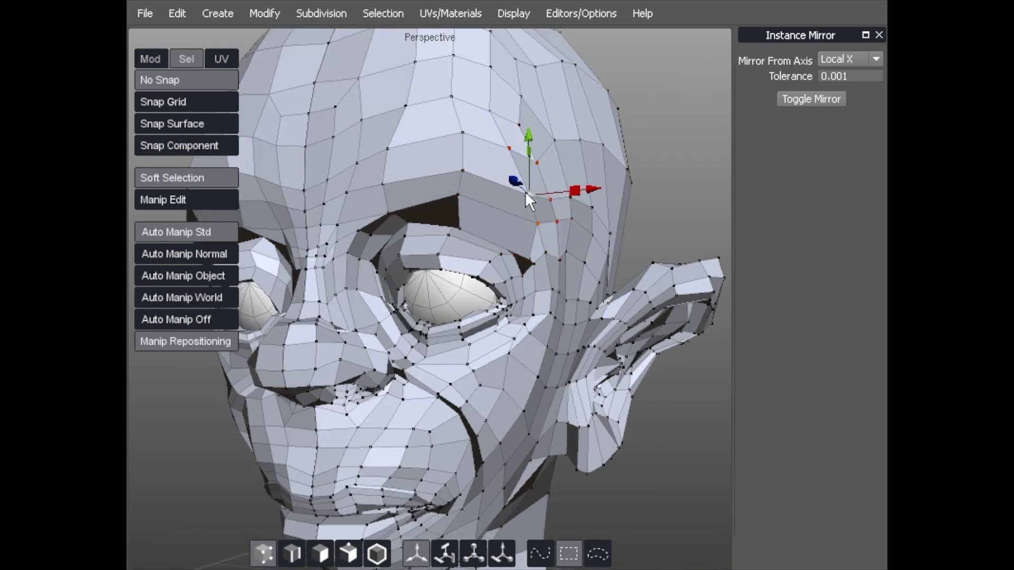
{"action": "scroll", "coordinate": [522, 189], "scroll_direction": "down", "scroll_amount": 3}
{"action": "mouse_move", "coordinate": [514, 158]}
{"action": "middle_mouse_down"}
{"action": "mouse_move", "coordinate": [381, 223]}
{"action": "mouse_move", "coordinate": [399, 208]}
{"action": "mouse_move", "coordinate": [265, 242]}
{"action": "mouse_move", "coordinate": [465, 222]}
{"action": "middle_mouse_up"}
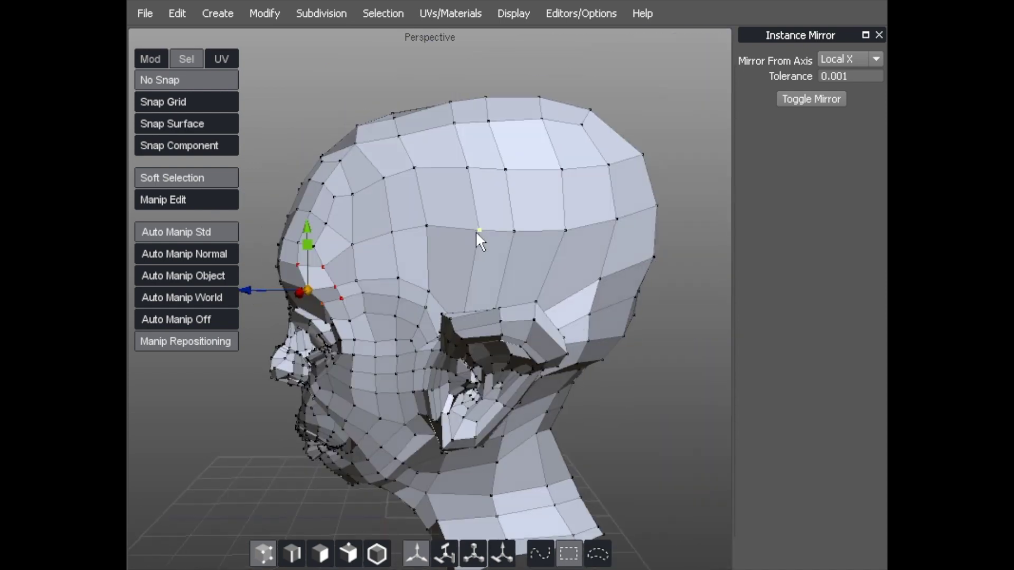
Step: Select an ear vertex and enlarge the soft-selection falloff across cheek and jaw
{"action": "mouse_move", "coordinate": [346, 209]}
{"action": "middle_mouse_down"}
{"action": "mouse_move", "coordinate": [421, 220]}
{"action": "mouse_move", "coordinate": [374, 177]}
{"action": "mouse_move", "coordinate": [479, 148]}
{"action": "middle_mouse_up"}
{"action": "scroll", "coordinate": [373, 177], "scroll_direction": "up", "scroll_amount": 3}
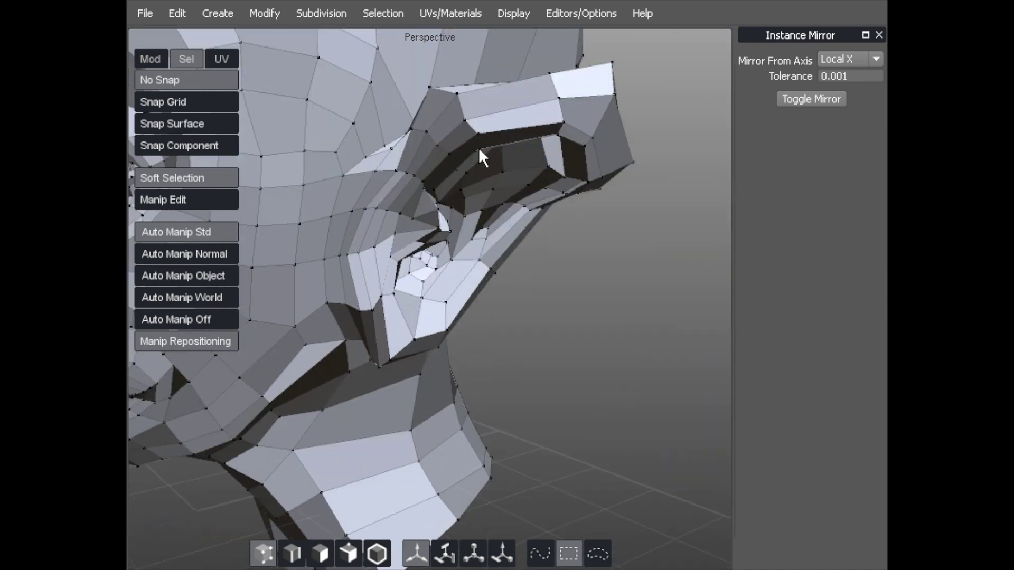
{"action": "left_click", "coordinate": [610, 65]}
{"action": "scroll", "coordinate": [609, 70], "scroll_direction": "down", "scroll_amount": 3}
{"action": "mouse_move", "coordinate": [609, 70]}
{"action": "middle_mouse_down"}
{"action": "mouse_move", "coordinate": [481, 104]}
{"action": "mouse_move", "coordinate": [481, 197]}
{"action": "middle_mouse_up"}
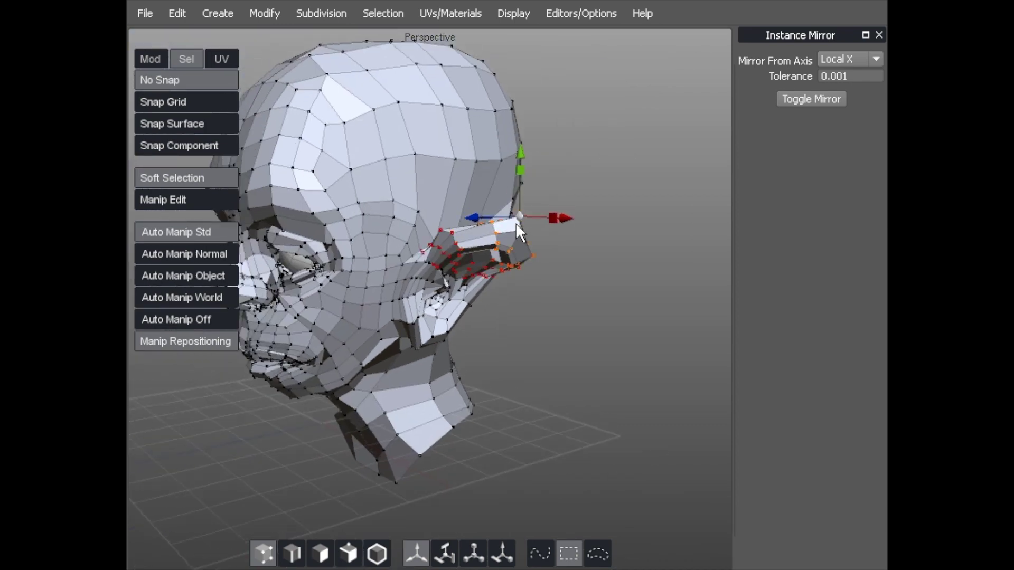
{"action": "key", "text": "equal"}
{"action": "key", "text": "equal"}
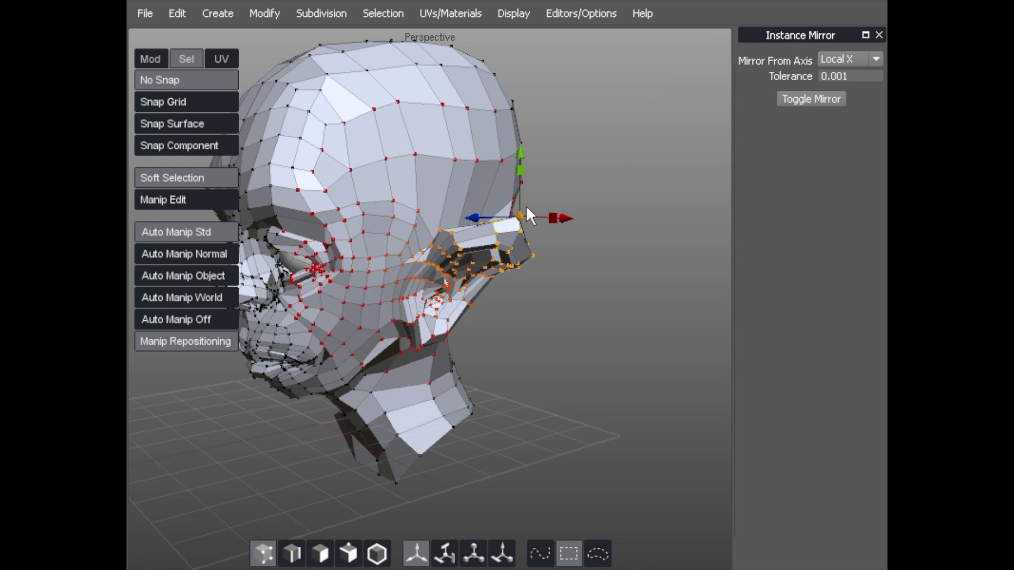
{"action": "mouse_move", "coordinate": [526, 205]}
{"action": "middle_mouse_down"}
{"action": "mouse_move", "coordinate": [476, 190]}
{"action": "mouse_move", "coordinate": [580, 174]}
{"action": "middle_mouse_up"}
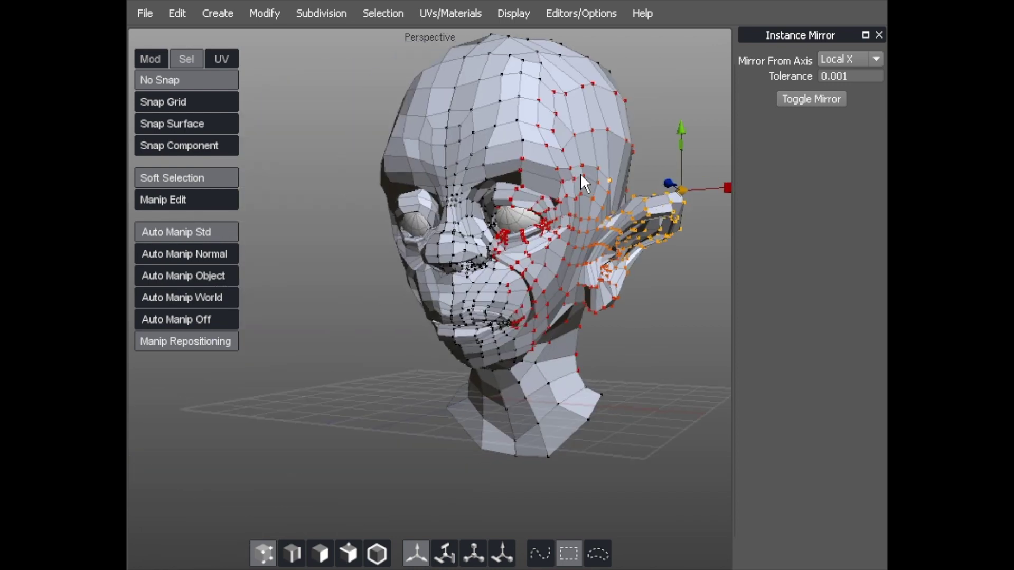
{"action": "scroll", "coordinate": [500, 159], "scroll_direction": "up", "scroll_amount": 2}
{"action": "scroll", "coordinate": [538, 143], "scroll_direction": "up", "scroll_amount": 2}
{"action": "scroll", "coordinate": [454, 179], "scroll_direction": "down", "scroll_amount": 3}
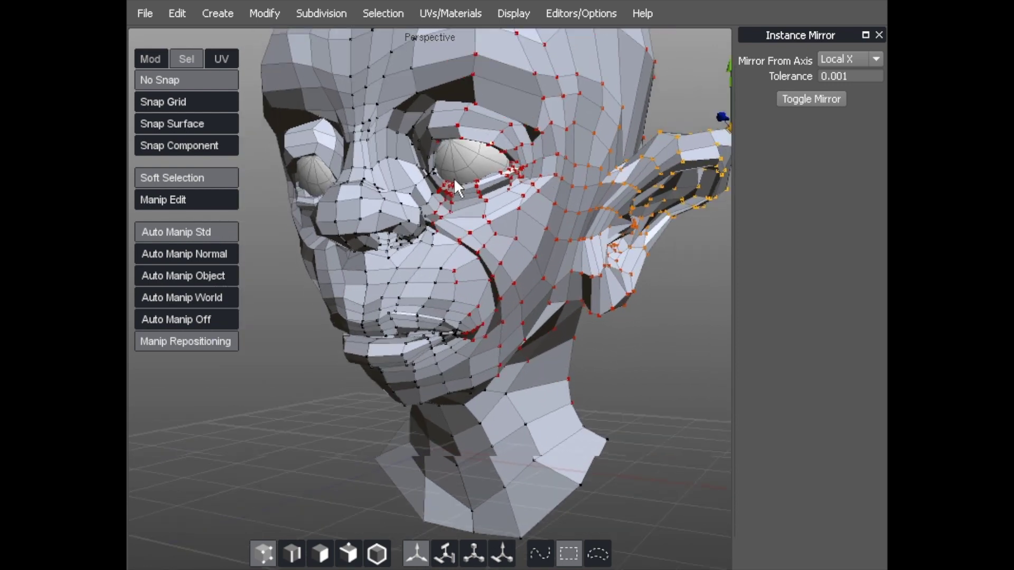
{"action": "scroll", "coordinate": [454, 168], "scroll_direction": "down", "scroll_amount": 2}
{"action": "scroll", "coordinate": [527, 205], "scroll_direction": "down", "scroll_amount": 2}
{"action": "middle_click_drag", "start_coordinate": [527, 206], "coordinate": [589, 186]}
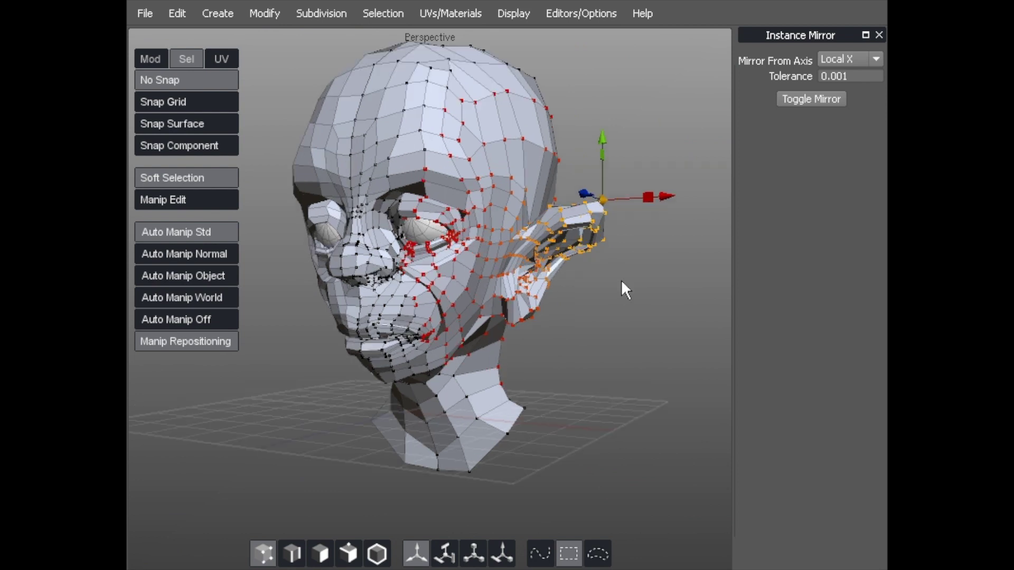
Step: Select the ear-tip vertex and pull it outward so the ears stick out further
{"action": "left_click", "coordinate": [620, 231]}
{"action": "left_click", "coordinate": [603, 214]}
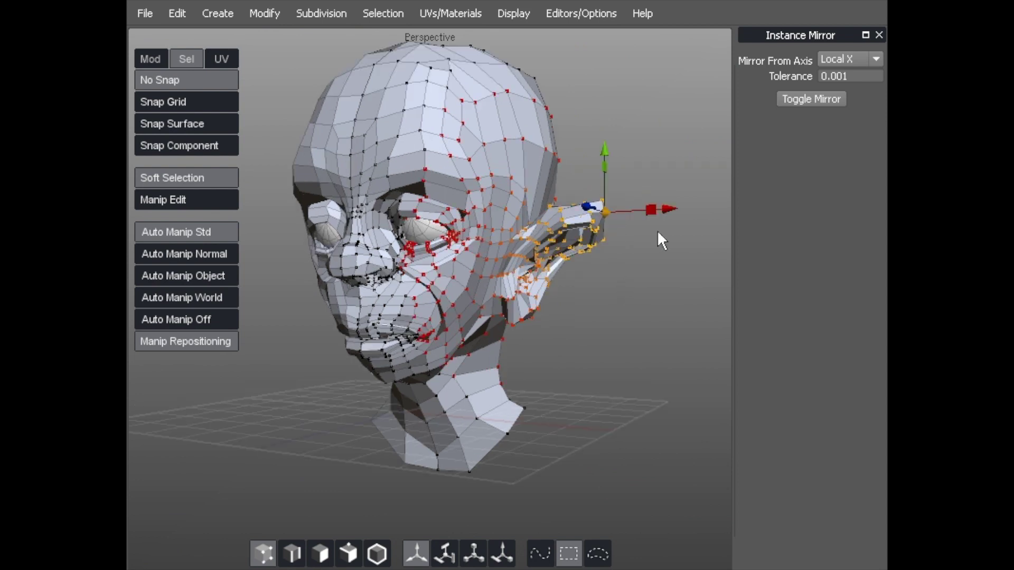
{"action": "middle_click_drag", "start_coordinate": [636, 246], "coordinate": [657, 203]}
{"action": "left_click_drag", "start_coordinate": [670, 208], "coordinate": [683, 211]}
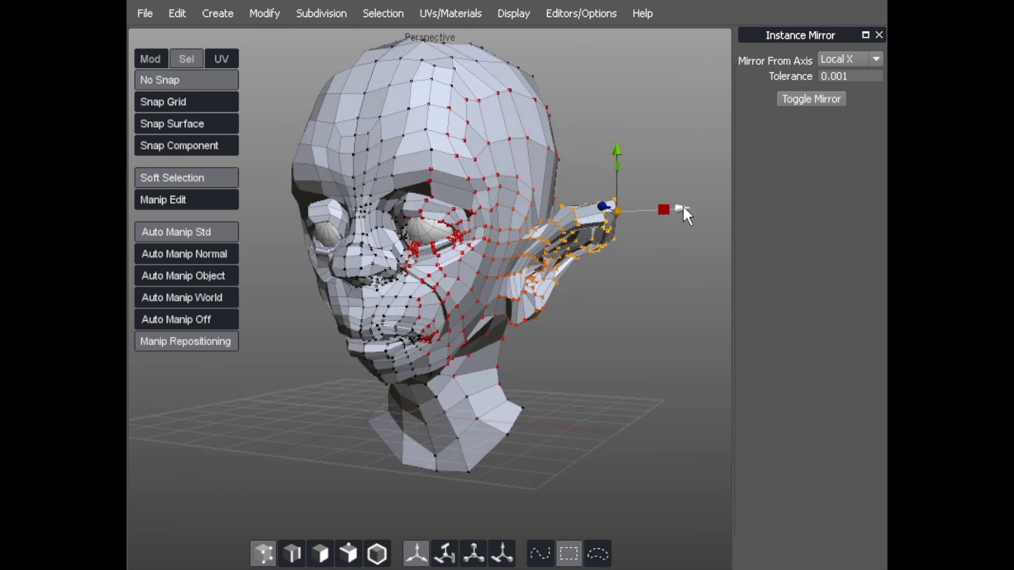
{"action": "mouse_move", "coordinate": [669, 204]}
{"action": "middle_mouse_down"}
{"action": "mouse_move", "coordinate": [580, 281]}
{"action": "mouse_move", "coordinate": [600, 281]}
{"action": "mouse_move", "coordinate": [608, 249]}
{"action": "middle_mouse_up"}
Step: Clear the ear selection, pick a temple vertex and shrink its falloff to a small area
{"action": "left_click", "coordinate": [587, 267]}
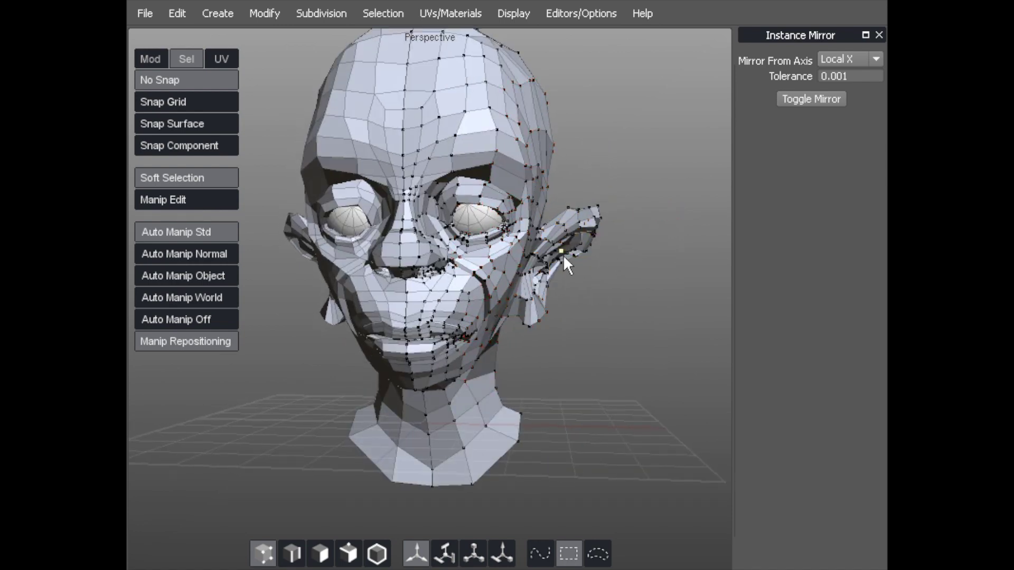
{"action": "left_click", "coordinate": [563, 254]}
{"action": "left_click", "coordinate": [612, 161]}
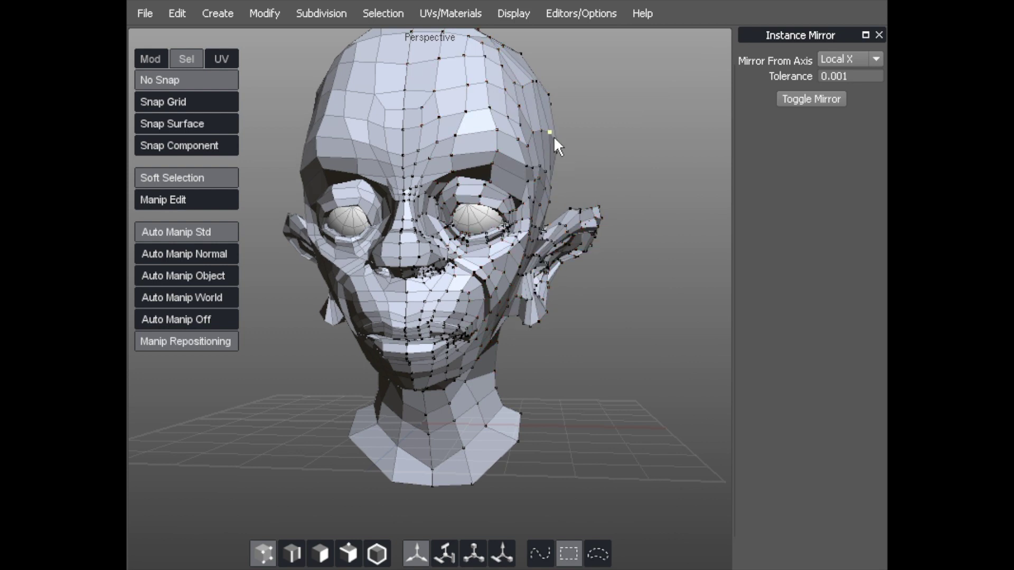
{"action": "left_click", "coordinate": [527, 127]}
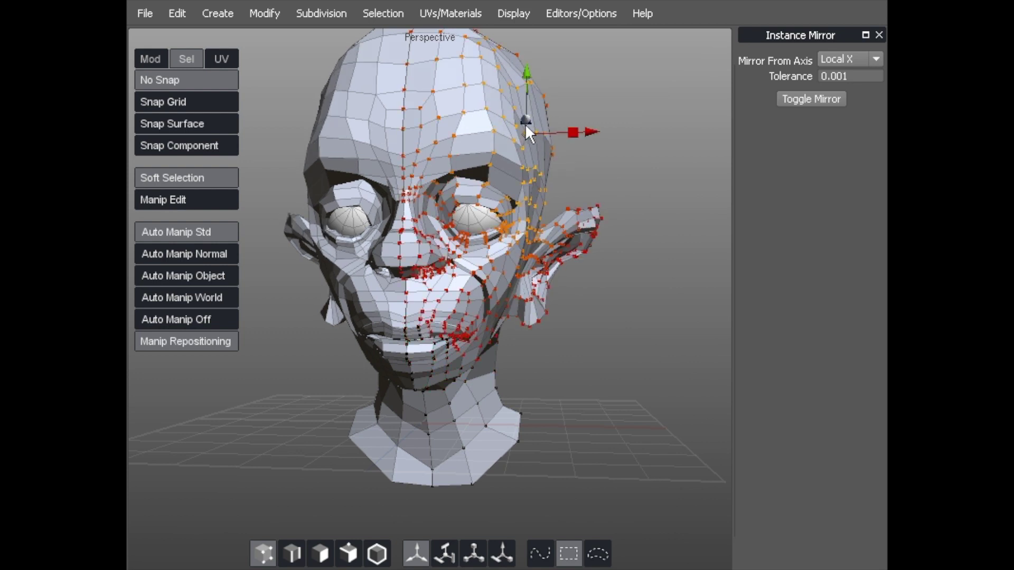
{"action": "left_click_drag", "start_coordinate": [525, 123], "coordinate": [525, 120]}
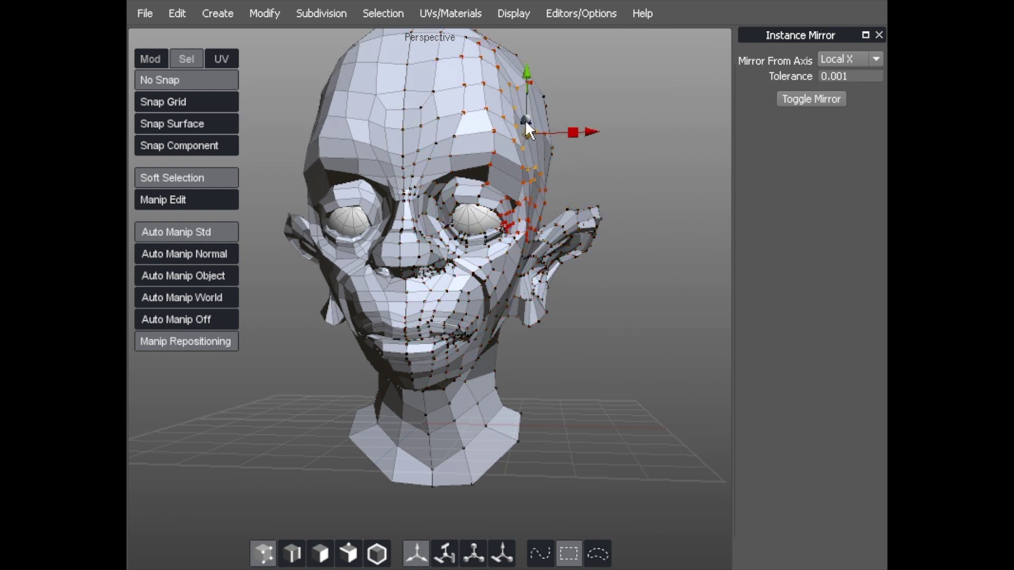
Step: Pull the outer eye-corner vertices into a new shape, mirrored on the other side
{"action": "left_click", "coordinate": [592, 179]}
{"action": "middle_click_drag", "start_coordinate": [593, 179], "coordinate": [535, 103]}
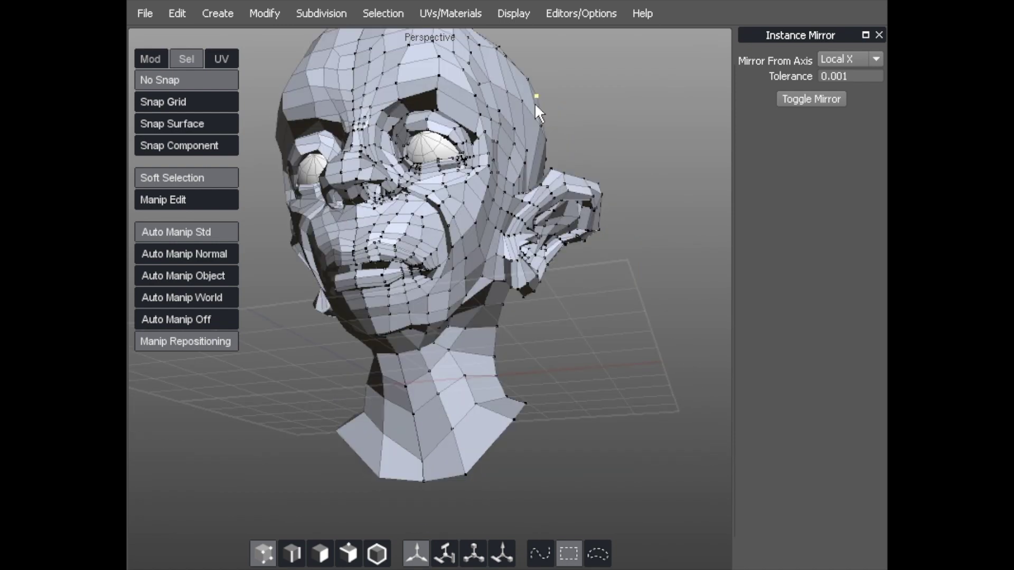
{"action": "scroll", "coordinate": [516, 214], "scroll_direction": "up", "scroll_amount": 3}
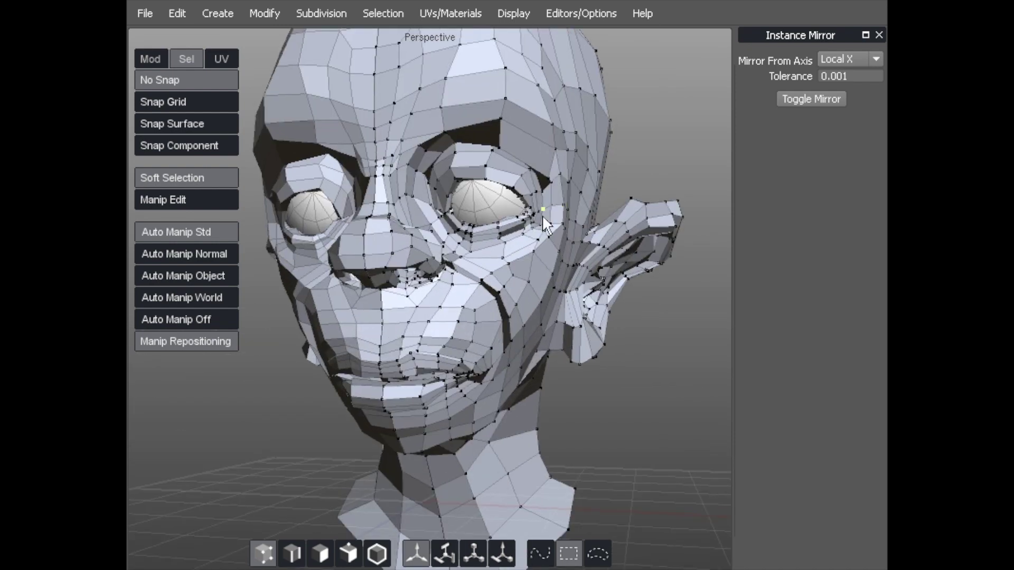
{"action": "scroll", "coordinate": [542, 215], "scroll_direction": "up", "scroll_amount": 1}
{"action": "left_click_drag", "start_coordinate": [548, 216], "coordinate": [549, 211]}
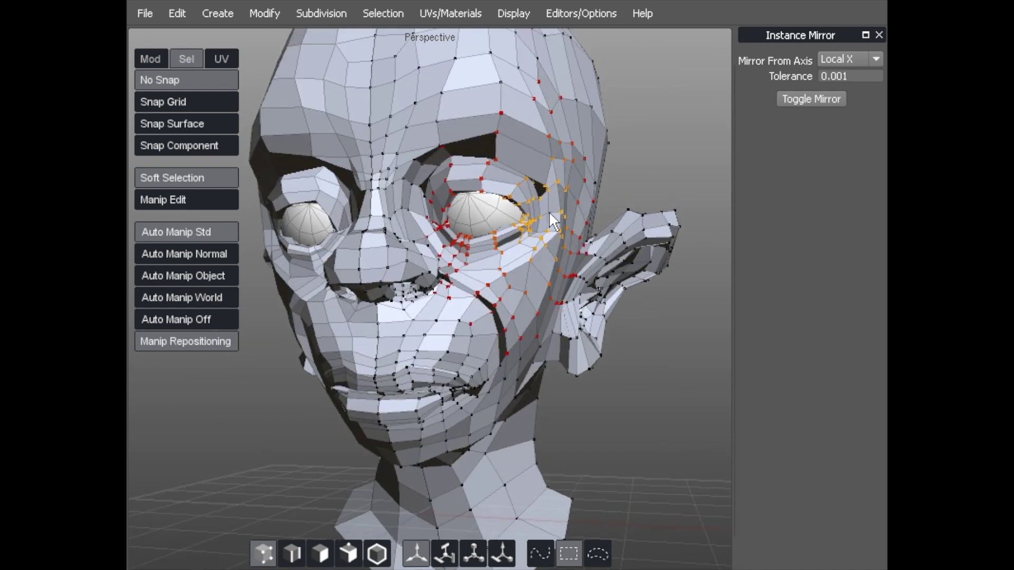
Step: Nudge the eye-corner vertex down and pull the mouth corner upward
{"action": "middle_click_drag", "start_coordinate": [540, 217], "coordinate": [540, 213]}
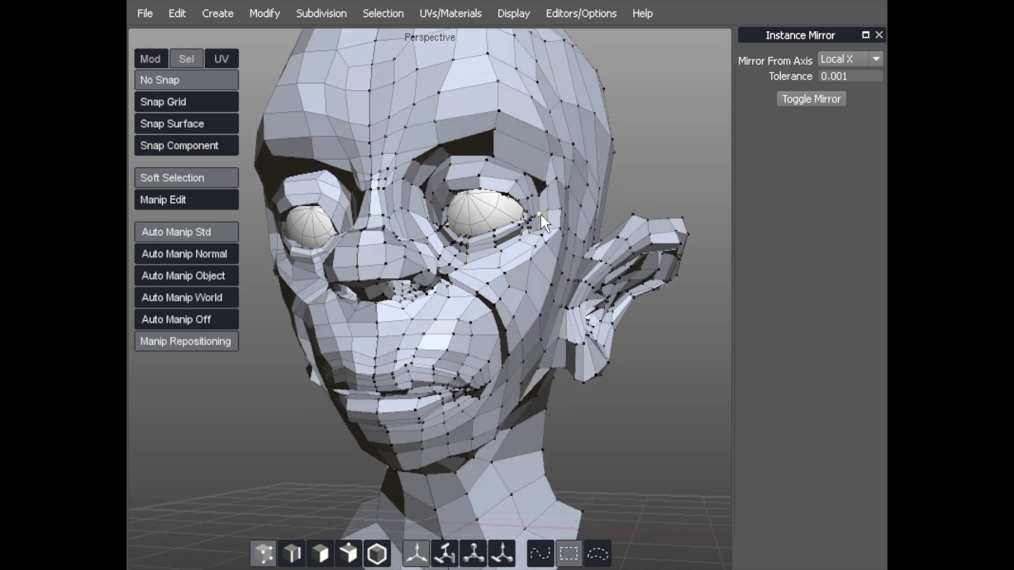
{"action": "left_click", "coordinate": [543, 213]}
{"action": "left_click_drag", "start_coordinate": [543, 213], "coordinate": [540, 226]}
{"action": "mouse_move", "coordinate": [517, 218]}
{"action": "middle_mouse_down"}
{"action": "mouse_move", "coordinate": [451, 216]}
{"action": "mouse_move", "coordinate": [475, 194]}
{"action": "middle_mouse_up"}
{"action": "scroll", "coordinate": [519, 259], "scroll_direction": "up", "scroll_amount": 3}
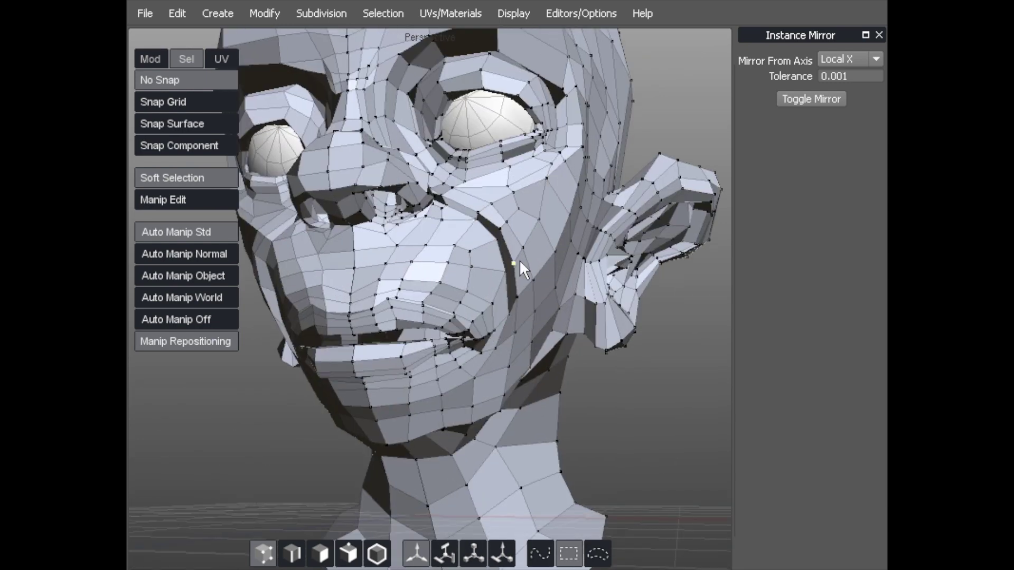
{"action": "left_click", "coordinate": [476, 338]}
{"action": "left_click_drag", "start_coordinate": [475, 330], "coordinate": [476, 312]}
{"action": "mouse_move", "coordinate": [477, 311]}
{"action": "middle_mouse_down"}
{"action": "mouse_move", "coordinate": [492, 285]}
{"action": "mouse_move", "coordinate": [556, 280]}
{"action": "mouse_move", "coordinate": [440, 307]}
{"action": "mouse_move", "coordinate": [519, 281]}
{"action": "mouse_move", "coordinate": [528, 298]}
{"action": "middle_mouse_up"}
Step: Shift mouth-area vertices slightly and try soft picks on the ear, forehead, brow and cheek
{"action": "left_click", "coordinate": [497, 359]}
{"action": "left_click_drag", "start_coordinate": [498, 359], "coordinate": [472, 359]}
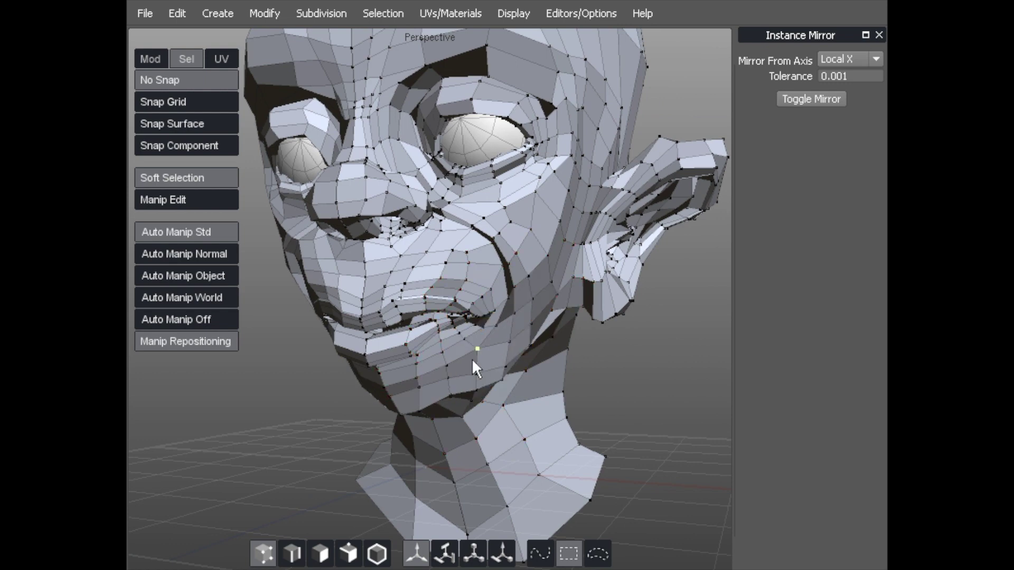
{"action": "left_click", "coordinate": [472, 359]}
{"action": "mouse_move", "coordinate": [473, 359]}
{"action": "middle_mouse_down"}
{"action": "mouse_move", "coordinate": [564, 288]}
{"action": "mouse_move", "coordinate": [354, 341]}
{"action": "mouse_move", "coordinate": [420, 220]}
{"action": "mouse_move", "coordinate": [542, 166]}
{"action": "middle_mouse_up"}
{"action": "left_click", "coordinate": [541, 182]}
{"action": "mouse_move", "coordinate": [492, 194]}
{"action": "middle_mouse_down"}
{"action": "mouse_move", "coordinate": [594, 185]}
{"action": "mouse_move", "coordinate": [458, 115]}
{"action": "middle_mouse_up"}
{"action": "left_click", "coordinate": [469, 115]}
{"action": "scroll", "coordinate": [398, 166], "scroll_direction": "down", "scroll_amount": 3}
{"action": "middle_click_drag", "start_coordinate": [398, 165], "coordinate": [483, 203]}
{"action": "left_click", "coordinate": [485, 205]}
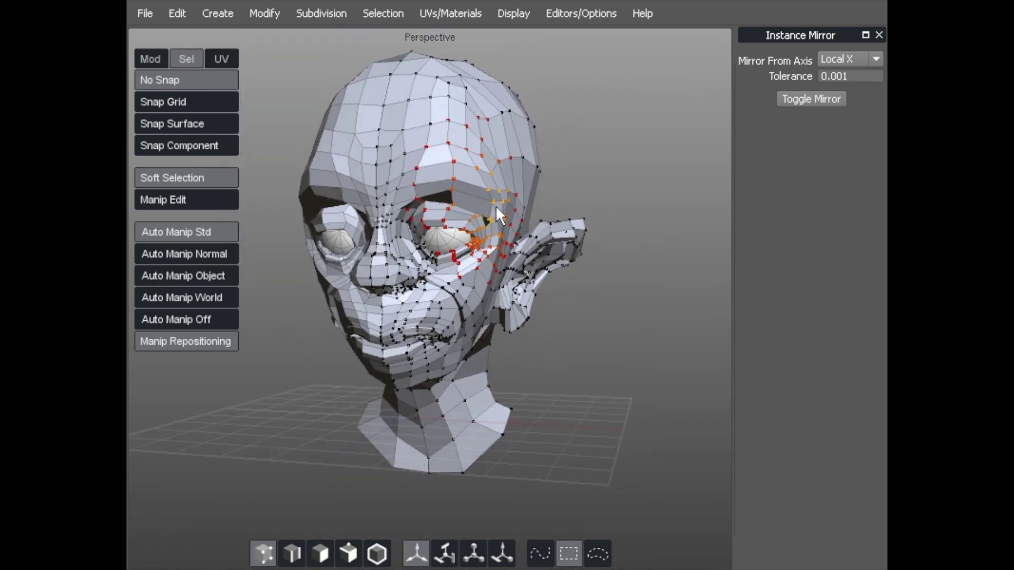
{"action": "left_click", "coordinate": [493, 257]}
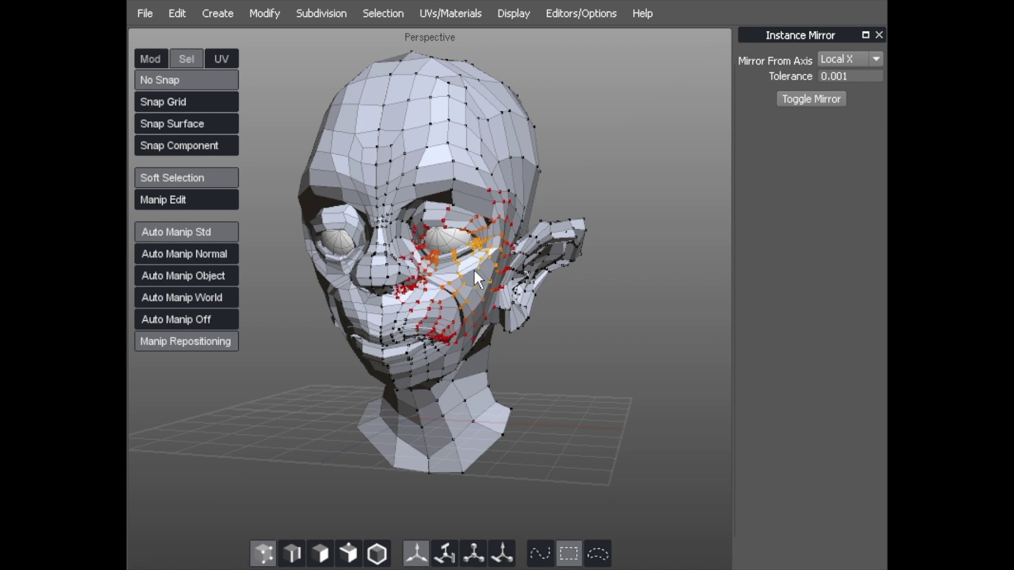
{"action": "left_click", "coordinate": [464, 403]}
{"action": "scroll", "coordinate": [457, 287], "scroll_direction": "up", "scroll_amount": 3}
Step: Reshape the area between nose and eye, review the head from the front and switch to edge mode
{"action": "middle_click_drag", "start_coordinate": [457, 287], "coordinate": [471, 199]}
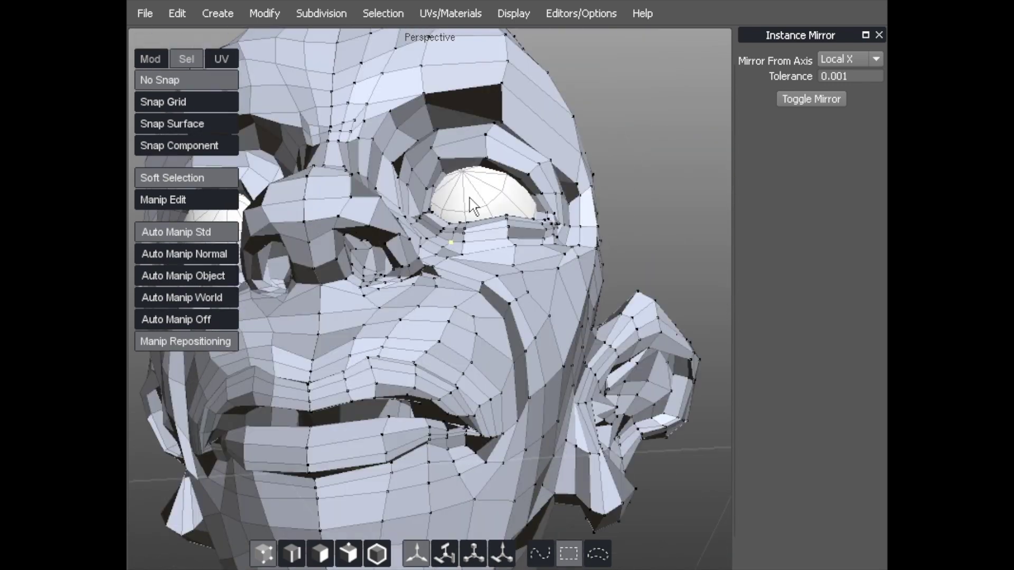
{"action": "left_click", "coordinate": [400, 231]}
{"action": "left_click_drag", "start_coordinate": [408, 224], "coordinate": [403, 227]}
{"action": "left_click", "coordinate": [426, 289]}
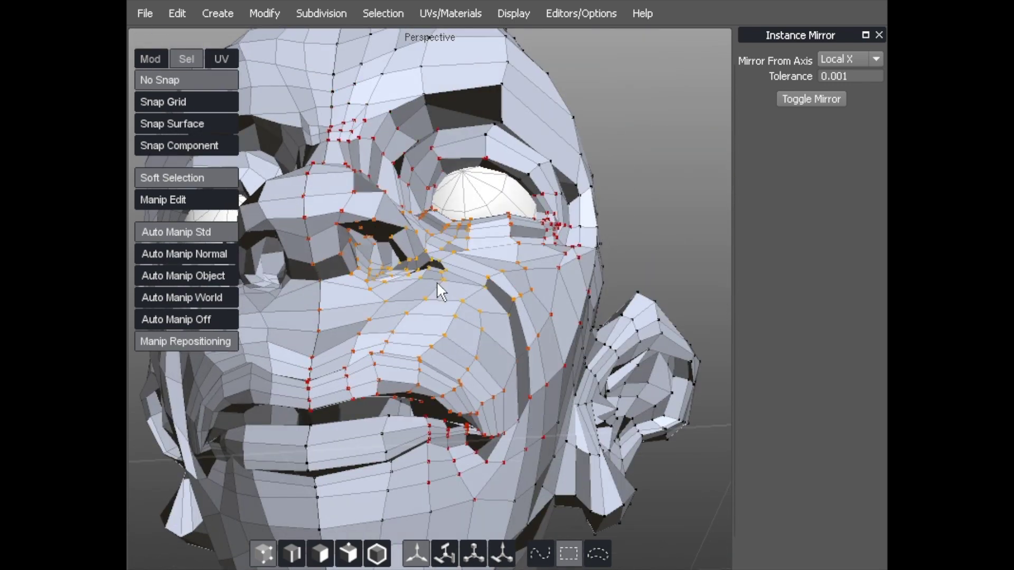
{"action": "middle_click_drag", "start_coordinate": [441, 290], "coordinate": [423, 335]}
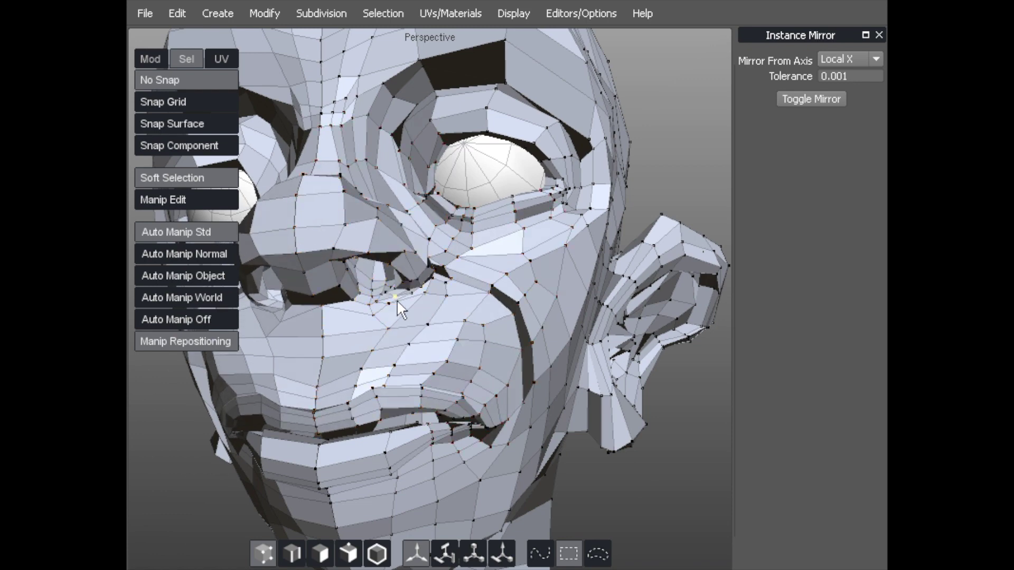
{"action": "scroll", "coordinate": [397, 300], "scroll_direction": "down", "scroll_amount": 3}
{"action": "middle_click_drag", "start_coordinate": [397, 299], "coordinate": [428, 357]}
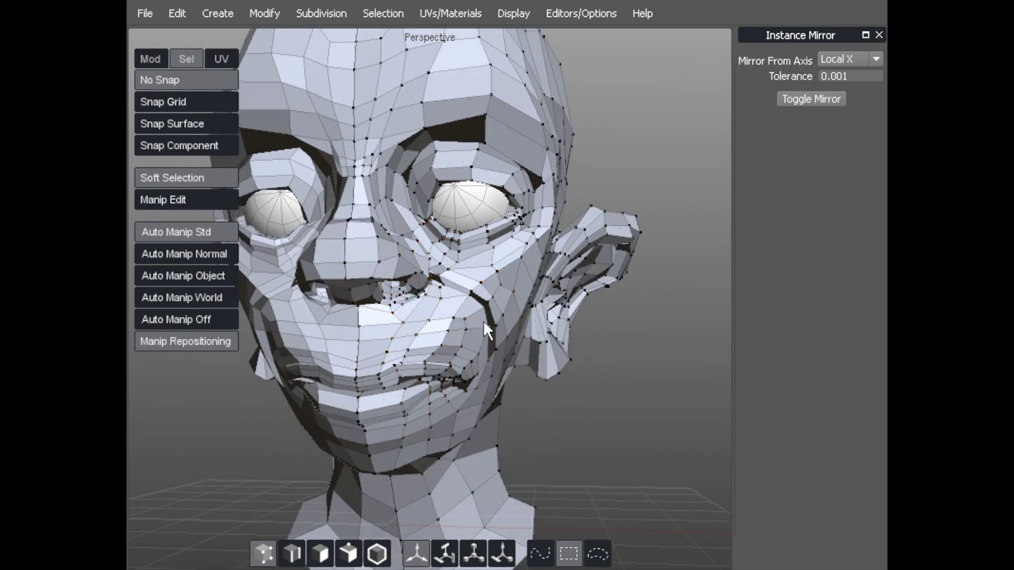
{"action": "mouse_move", "coordinate": [485, 326]}
{"action": "middle_mouse_down"}
{"action": "mouse_move", "coordinate": [510, 280]}
{"action": "mouse_move", "coordinate": [518, 311]}
{"action": "mouse_move", "coordinate": [510, 274]}
{"action": "middle_mouse_up"}
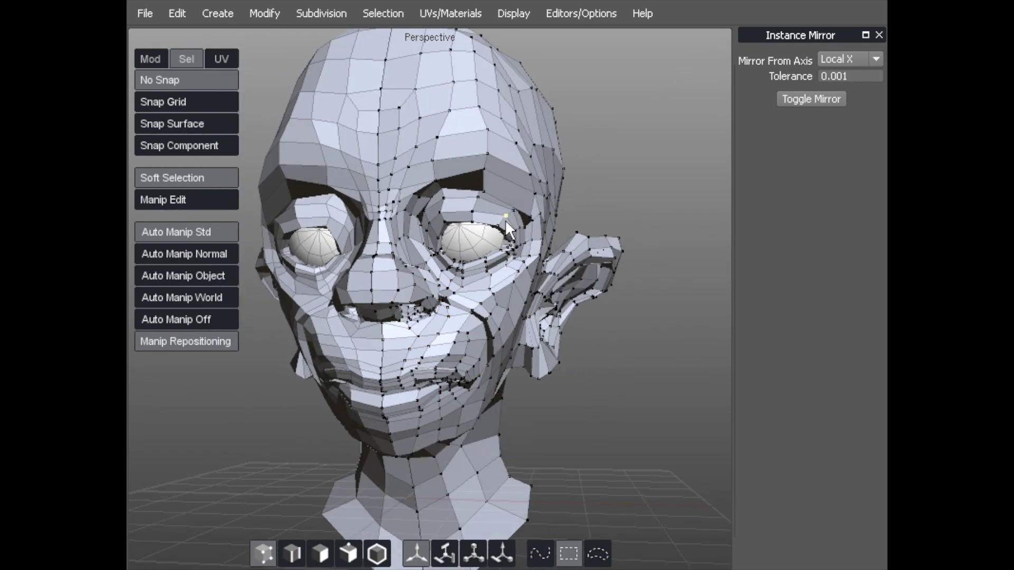
{"action": "middle_click_drag", "start_coordinate": [505, 221], "coordinate": [422, 238]}
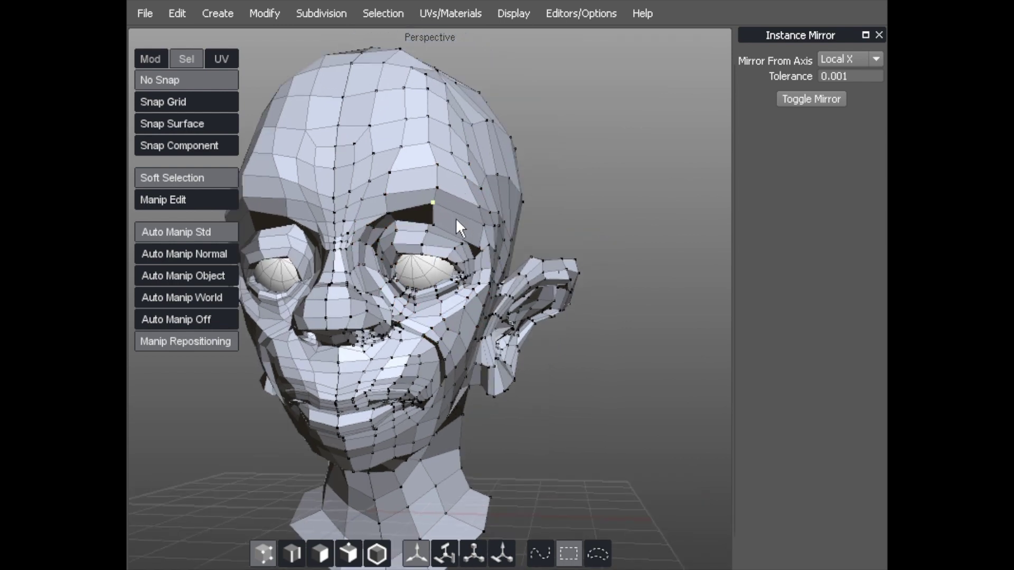
{"action": "key", "text": "s"}
Step: Pick a forehead edge, switch to face mode and try single and box face picks on the forehead
{"action": "left_click", "coordinate": [451, 180]}
{"action": "key", "text": "d"}
{"action": "left_click", "coordinate": [452, 181]}
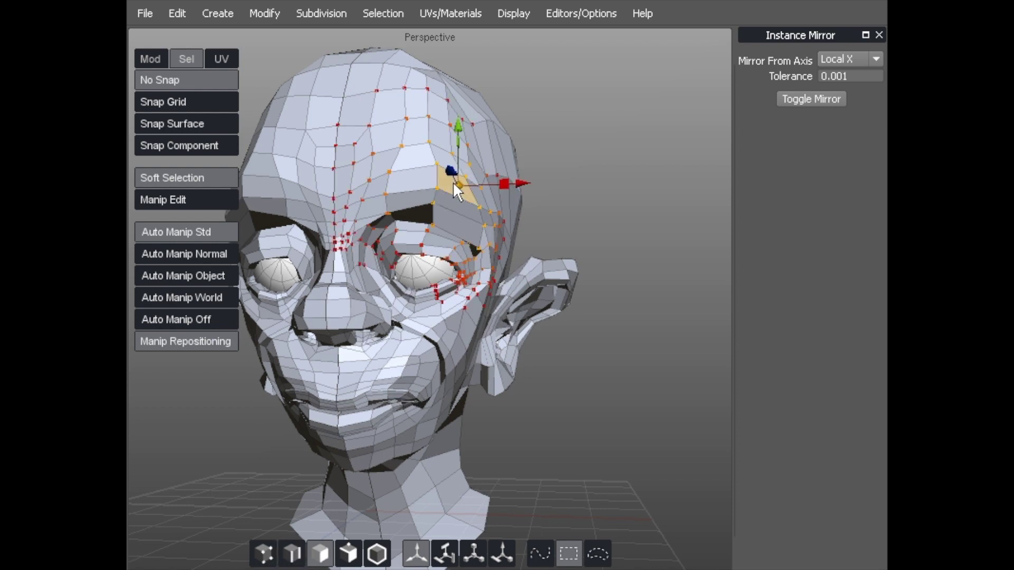
{"action": "left_click_drag", "start_coordinate": [413, 143], "coordinate": [507, 210]}
{"action": "left_click", "coordinate": [594, 162]}
{"action": "left_click", "coordinate": [459, 184]}
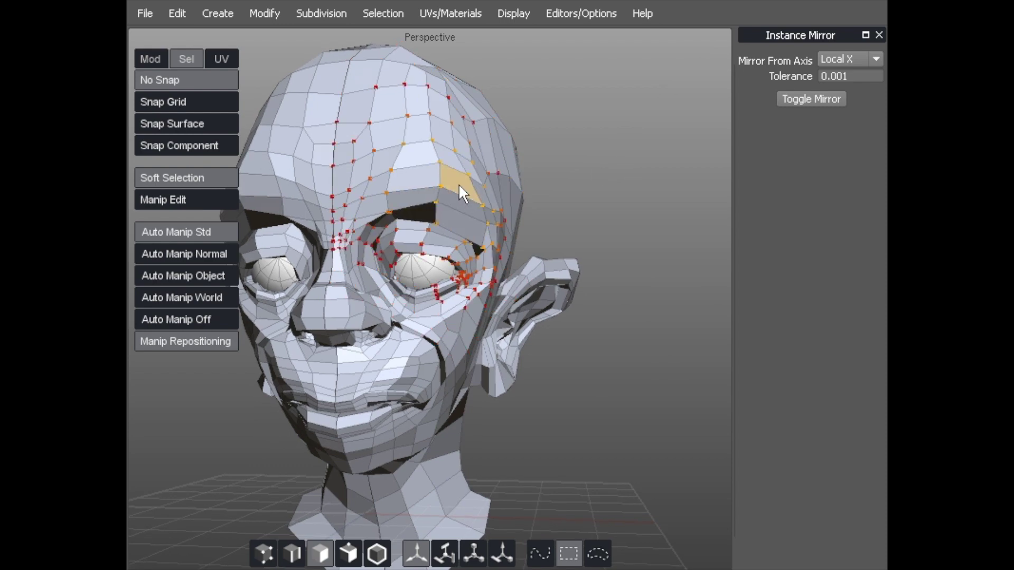
{"action": "left_click", "coordinate": [450, 164]}
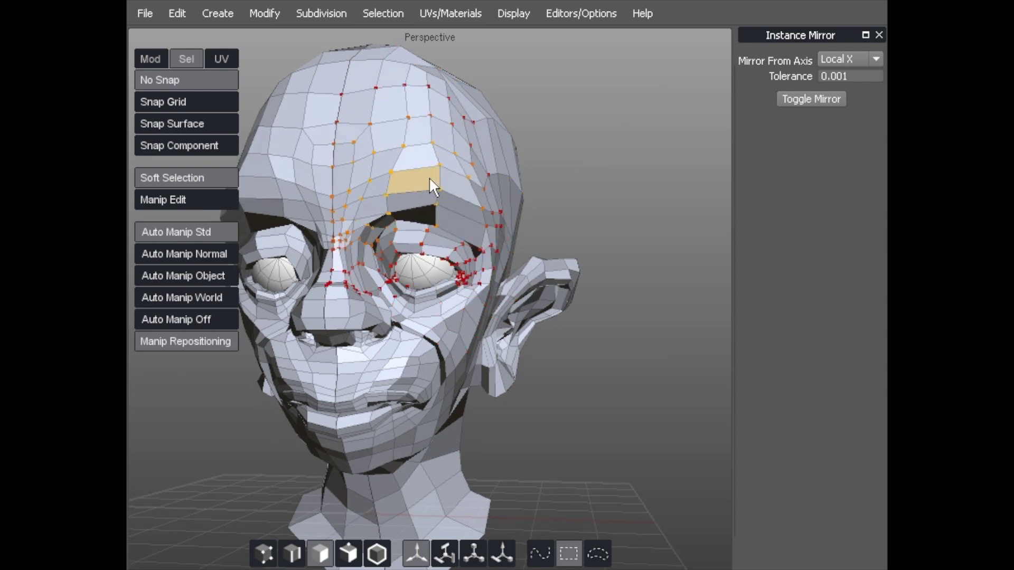
{"action": "left_click", "coordinate": [527, 174]}
Step: Select faces on the ear and forehead, then orbit in toward the nose and mouth
{"action": "mouse_move", "coordinate": [510, 164]}
{"action": "middle_mouse_down"}
{"action": "mouse_move", "coordinate": [498, 190]}
{"action": "mouse_move", "coordinate": [576, 209]}
{"action": "mouse_move", "coordinate": [573, 232]}
{"action": "mouse_move", "coordinate": [494, 233]}
{"action": "mouse_move", "coordinate": [537, 166]}
{"action": "mouse_move", "coordinate": [569, 145]}
{"action": "mouse_move", "coordinate": [535, 146]}
{"action": "mouse_move", "coordinate": [571, 145]}
{"action": "middle_mouse_up"}
{"action": "left_click", "coordinate": [576, 210]}
{"action": "left_click", "coordinate": [557, 144]}
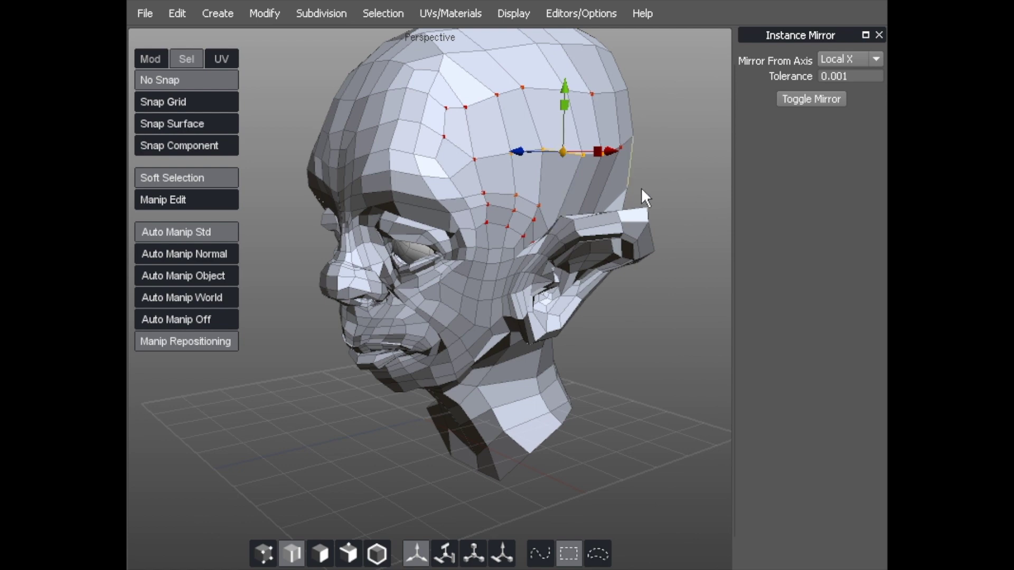
{"action": "mouse_move", "coordinate": [641, 188]}
{"action": "middle_mouse_down"}
{"action": "mouse_move", "coordinate": [503, 81]}
{"action": "mouse_move", "coordinate": [452, 220]}
{"action": "mouse_move", "coordinate": [233, 199]}
{"action": "middle_mouse_up"}
{"action": "mouse_move", "coordinate": [284, 177]}
{"action": "middle_mouse_down"}
{"action": "mouse_move", "coordinate": [385, 210]}
{"action": "mouse_move", "coordinate": [383, 171]}
{"action": "middle_mouse_up"}
Step: In vertex mode, pick the nose tip from a side view and pull it outward
{"action": "key", "text": "3"}
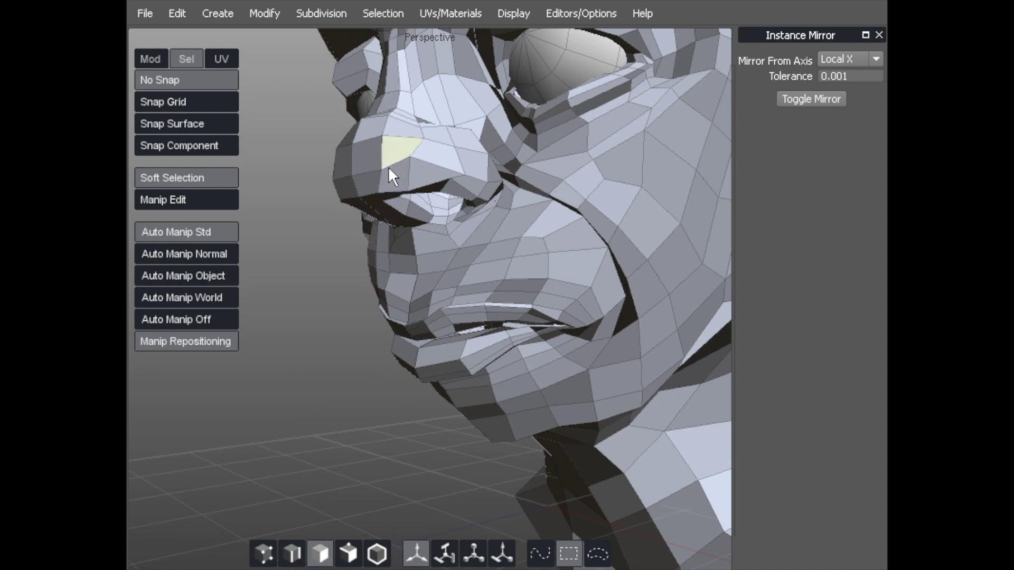
{"action": "key", "text": "1"}
{"action": "left_click", "coordinate": [381, 169]}
{"action": "mouse_move", "coordinate": [313, 113]}
{"action": "middle_mouse_down"}
{"action": "mouse_move", "coordinate": [369, 162]}
{"action": "mouse_move", "coordinate": [279, 192]}
{"action": "mouse_move", "coordinate": [400, 161]}
{"action": "middle_mouse_up"}
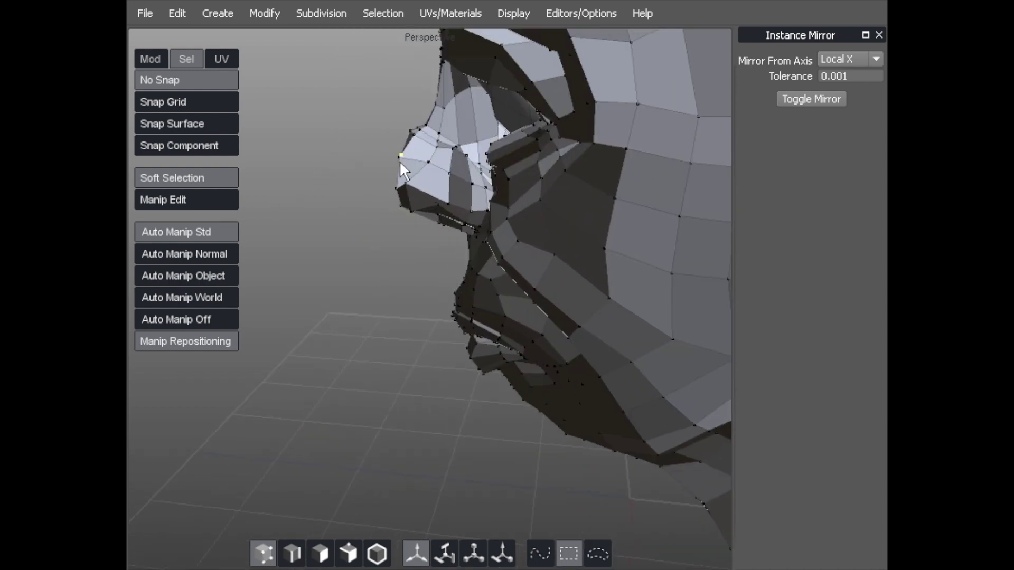
{"action": "left_click", "coordinate": [386, 124]}
{"action": "mouse_move", "coordinate": [385, 124]}
{"action": "middle_mouse_down"}
{"action": "mouse_move", "coordinate": [336, 124]}
{"action": "mouse_move", "coordinate": [329, 103]}
{"action": "mouse_move", "coordinate": [395, 221]}
{"action": "middle_mouse_up"}
{"action": "left_click_drag", "start_coordinate": [395, 220], "coordinate": [341, 236]}
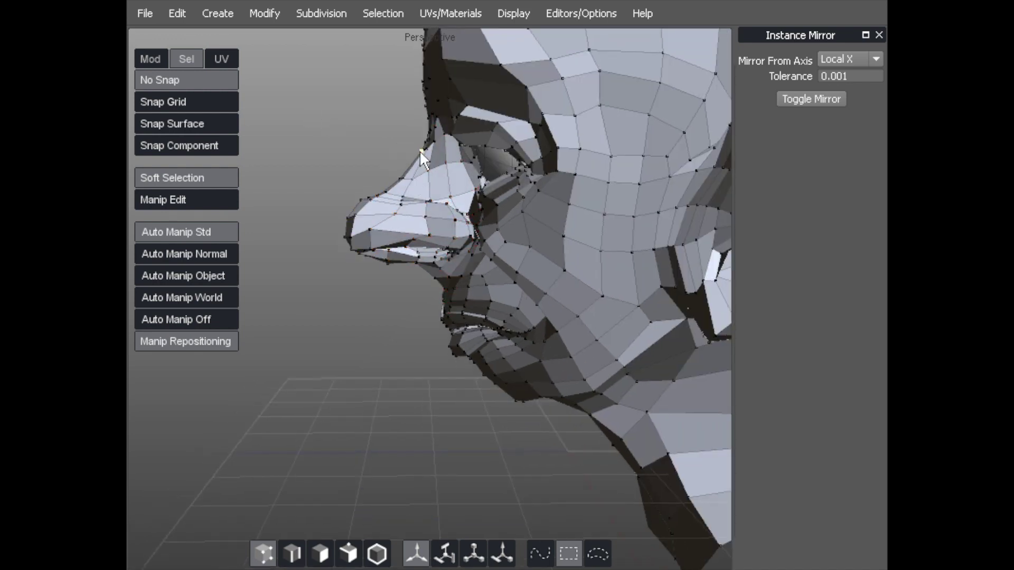
Step: Shift a top-of-head vertex left and pull the ear tip upward, mirrored on both ears
{"action": "left_click", "coordinate": [413, 66]}
{"action": "left_click_drag", "start_coordinate": [431, 74], "coordinate": [401, 82]}
{"action": "mouse_move", "coordinate": [402, 82]}
{"action": "middle_mouse_down"}
{"action": "mouse_move", "coordinate": [363, 194]}
{"action": "mouse_move", "coordinate": [480, 165]}
{"action": "mouse_move", "coordinate": [555, 169]}
{"action": "mouse_move", "coordinate": [515, 191]}
{"action": "mouse_move", "coordinate": [531, 200]}
{"action": "middle_mouse_up"}
{"action": "mouse_move", "coordinate": [531, 200]}
{"action": "left_mouse_down"}
{"action": "mouse_move", "coordinate": [526, 188]}
{"action": "mouse_move", "coordinate": [499, 202]}
{"action": "mouse_move", "coordinate": [523, 186]}
{"action": "left_mouse_up"}
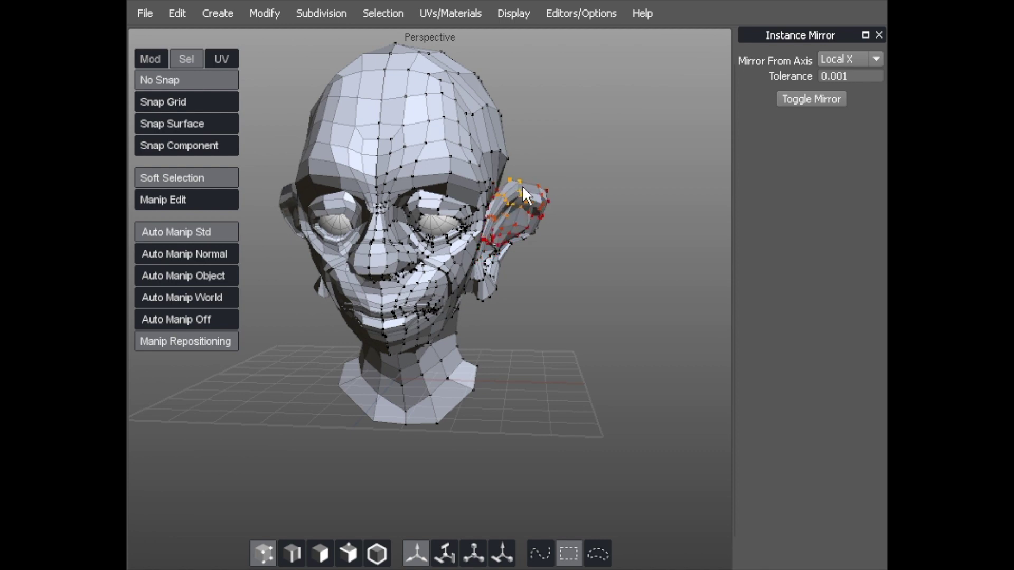
{"action": "mouse_move", "coordinate": [522, 185]}
{"action": "middle_mouse_down"}
{"action": "mouse_move", "coordinate": [524, 129]}
{"action": "mouse_move", "coordinate": [467, 88]}
{"action": "middle_mouse_up"}
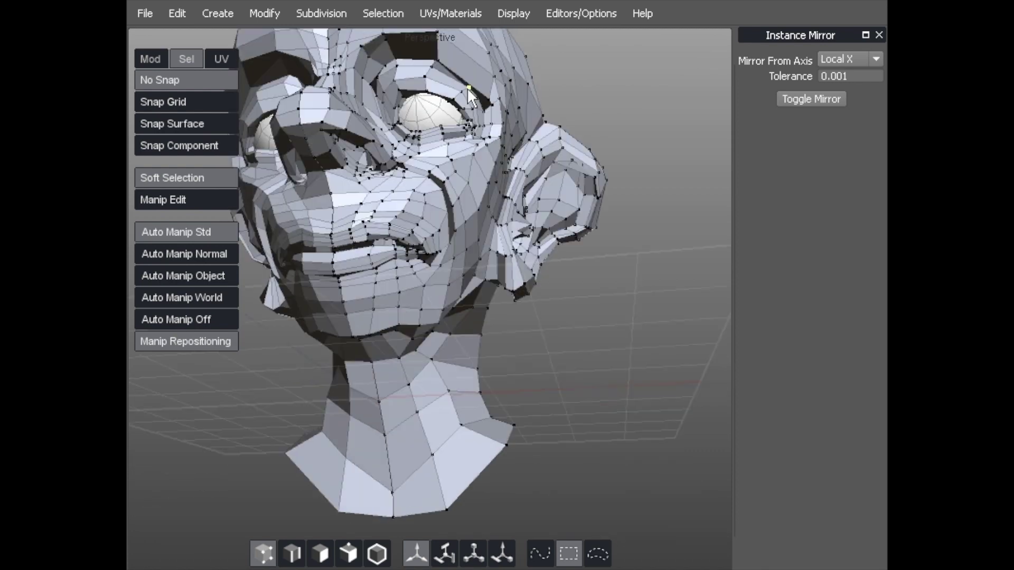
Step: Pick vertices near the eye and mouth and nudge the mouth and lower lip upward
{"action": "left_click", "coordinate": [402, 73]}
{"action": "mouse_move", "coordinate": [403, 74]}
{"action": "middle_mouse_down"}
{"action": "mouse_move", "coordinate": [374, 87]}
{"action": "mouse_move", "coordinate": [371, 106]}
{"action": "mouse_move", "coordinate": [524, 193]}
{"action": "mouse_move", "coordinate": [529, 185]}
{"action": "middle_mouse_up"}
{"action": "left_click", "coordinate": [393, 73]}
{"action": "left_click_drag", "start_coordinate": [543, 236], "coordinate": [544, 219]}
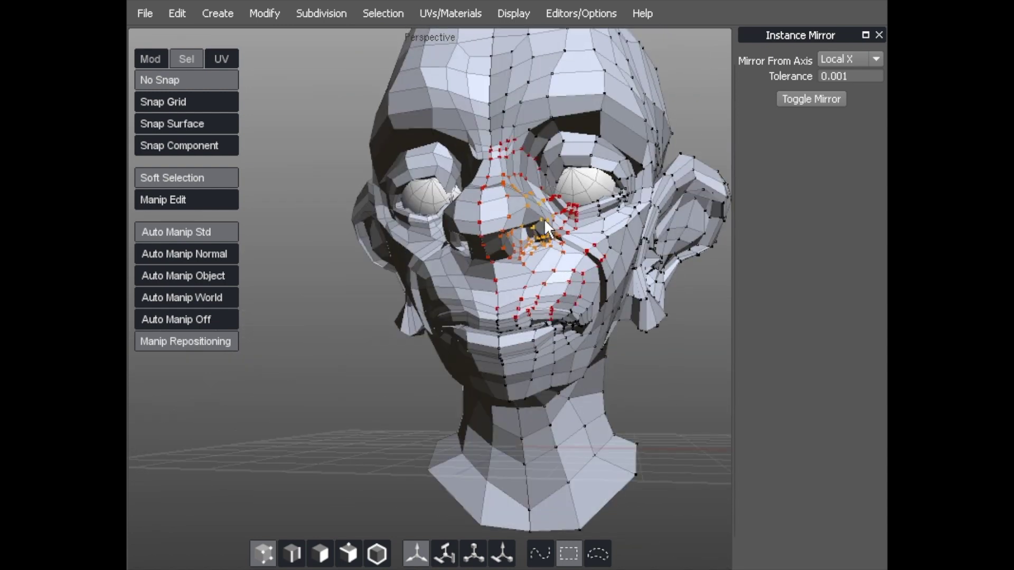
{"action": "left_click_drag", "start_coordinate": [565, 334], "coordinate": [561, 344]}
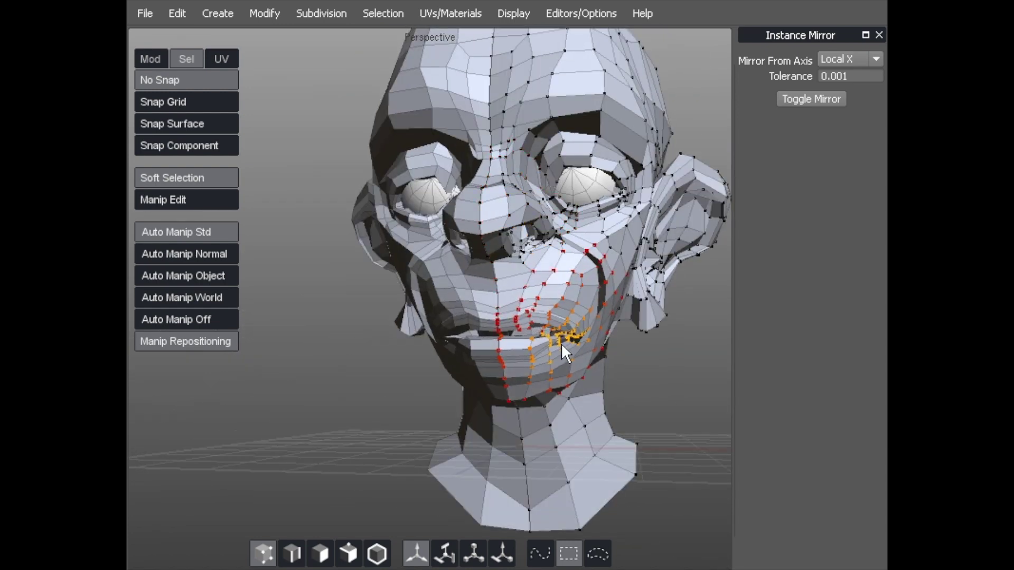
{"action": "mouse_move", "coordinate": [561, 343]}
{"action": "middle_mouse_down"}
{"action": "mouse_move", "coordinate": [476, 288]}
{"action": "mouse_move", "coordinate": [379, 261]}
{"action": "mouse_move", "coordinate": [451, 213]}
{"action": "mouse_move", "coordinate": [322, 261]}
{"action": "mouse_move", "coordinate": [521, 241]}
{"action": "mouse_move", "coordinate": [468, 243]}
{"action": "mouse_move", "coordinate": [468, 155]}
{"action": "mouse_move", "coordinate": [362, 195]}
{"action": "mouse_move", "coordinate": [398, 188]}
{"action": "mouse_move", "coordinate": [467, 238]}
{"action": "mouse_move", "coordinate": [450, 195]}
{"action": "mouse_move", "coordinate": [422, 240]}
{"action": "mouse_move", "coordinate": [403, 203]}
{"action": "mouse_move", "coordinate": [422, 176]}
{"action": "middle_mouse_up"}
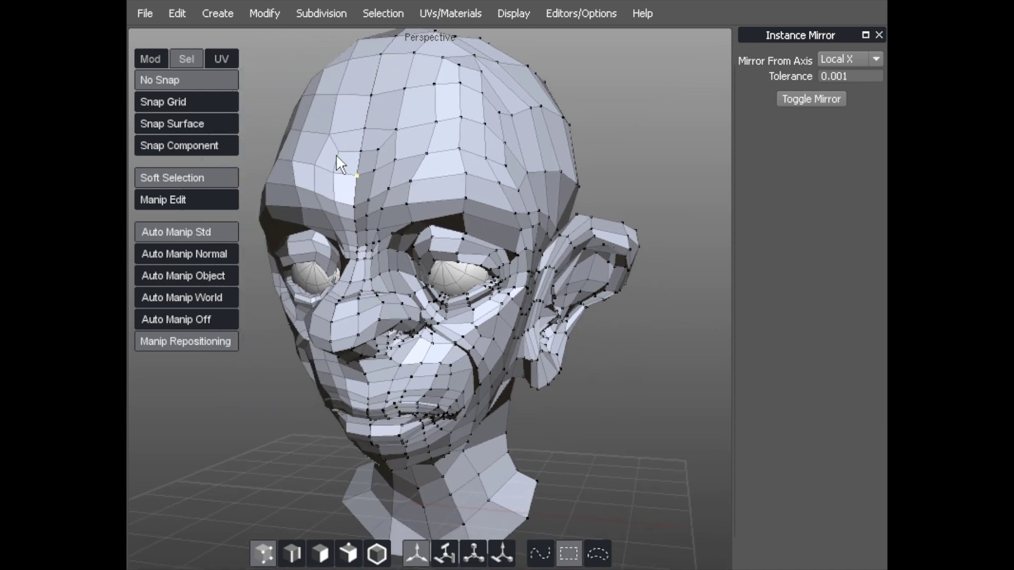
Step: Orbit in above the head and nudge the eye-socket vertex slightly
{"action": "mouse_move", "coordinate": [337, 157]}
{"action": "middle_mouse_down"}
{"action": "mouse_move", "coordinate": [440, 190]}
{"action": "mouse_move", "coordinate": [446, 159]}
{"action": "mouse_move", "coordinate": [417, 167]}
{"action": "mouse_move", "coordinate": [440, 165]}
{"action": "mouse_move", "coordinate": [405, 140]}
{"action": "mouse_move", "coordinate": [370, 170]}
{"action": "mouse_move", "coordinate": [385, 159]}
{"action": "mouse_move", "coordinate": [358, 164]}
{"action": "mouse_move", "coordinate": [410, 158]}
{"action": "mouse_move", "coordinate": [574, 205]}
{"action": "mouse_move", "coordinate": [479, 148]}
{"action": "middle_mouse_up"}
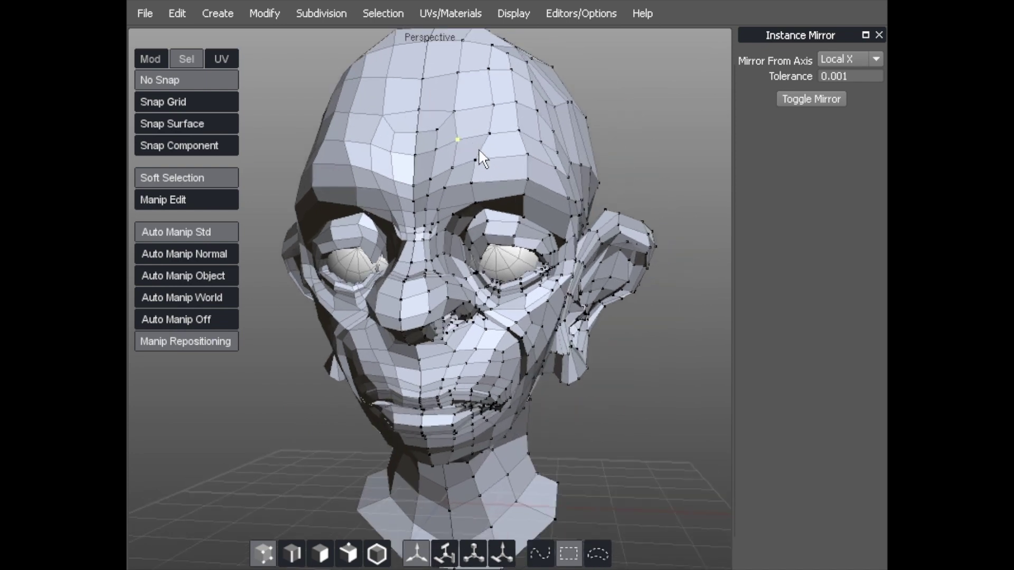
{"action": "scroll", "coordinate": [479, 149], "scroll_direction": "up", "scroll_amount": 2}
{"action": "scroll", "coordinate": [488, 152], "scroll_direction": "up", "scroll_amount": 2}
{"action": "mouse_move", "coordinate": [502, 180]}
{"action": "middle_mouse_down"}
{"action": "mouse_move", "coordinate": [479, 169]}
{"action": "mouse_move", "coordinate": [476, 209]}
{"action": "middle_mouse_up"}
{"action": "left_click_drag", "start_coordinate": [462, 237], "coordinate": [459, 236]}
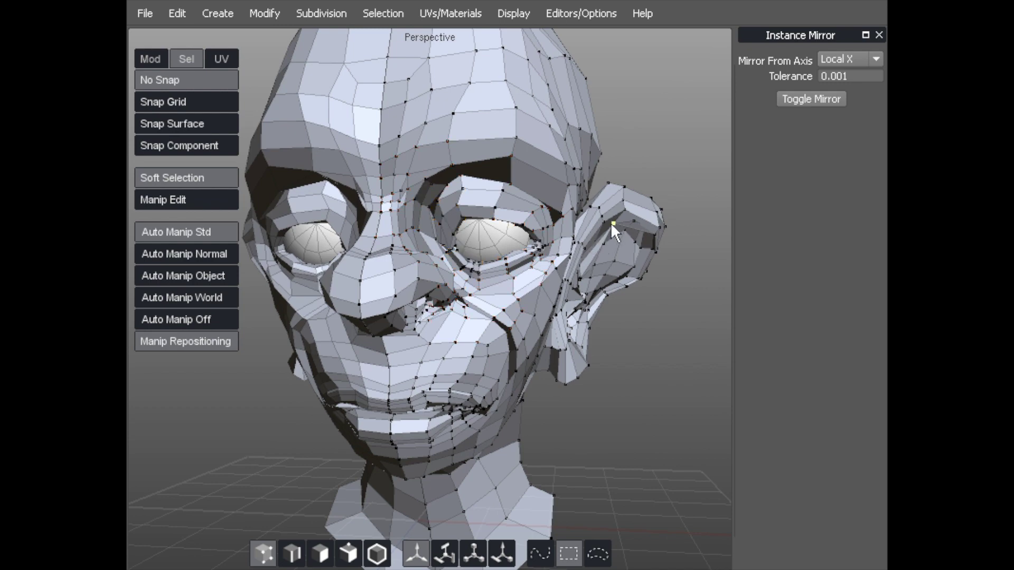
Step: In face mode, box-select all the ear faces and bring up the Modify command list
{"action": "key", "text": "d"}
{"action": "left_click_drag", "start_coordinate": [602, 168], "coordinate": [678, 242]}
{"action": "mouse_move", "coordinate": [641, 212]}
{"action": "middle_mouse_down"}
{"action": "mouse_move", "coordinate": [651, 210]}
{"action": "mouse_move", "coordinate": [640, 203]}
{"action": "middle_mouse_up"}
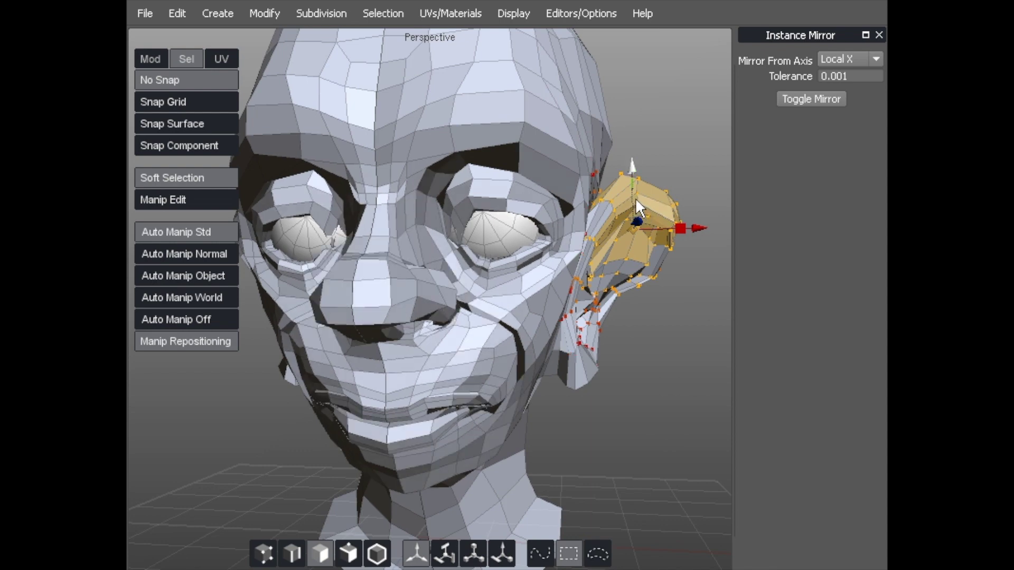
{"action": "mouse_move", "coordinate": [637, 197]}
{"action": "middle_mouse_down"}
{"action": "mouse_move", "coordinate": [663, 158]}
{"action": "mouse_move", "coordinate": [645, 131]}
{"action": "mouse_move", "coordinate": [619, 130]}
{"action": "mouse_move", "coordinate": [641, 137]}
{"action": "middle_mouse_up"}
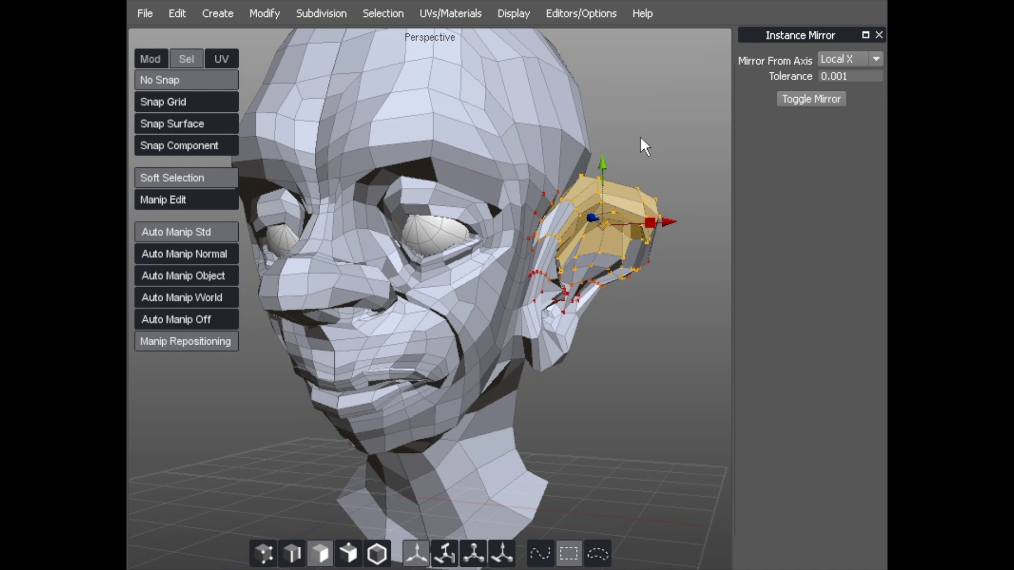
{"action": "left_click", "coordinate": [259, 16]}
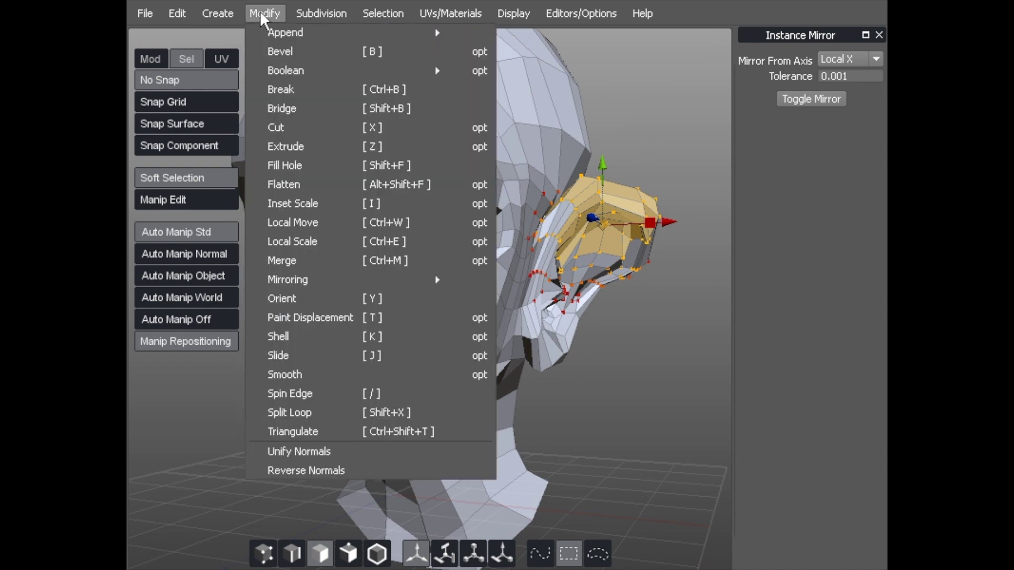
Step: Apply Smooth to the selected ear faces, inspect the rounded ear and close the Smooth options
{"action": "left_click", "coordinate": [300, 373]}
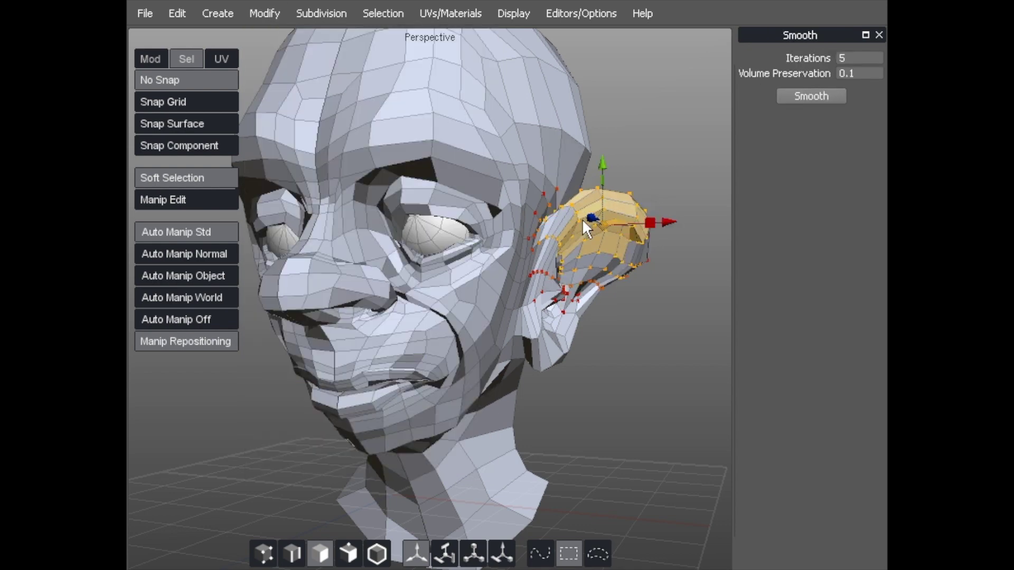
{"action": "mouse_move", "coordinate": [585, 227]}
{"action": "middle_mouse_down"}
{"action": "mouse_move", "coordinate": [575, 253]}
{"action": "mouse_move", "coordinate": [614, 247]}
{"action": "mouse_move", "coordinate": [599, 221]}
{"action": "middle_mouse_up"}
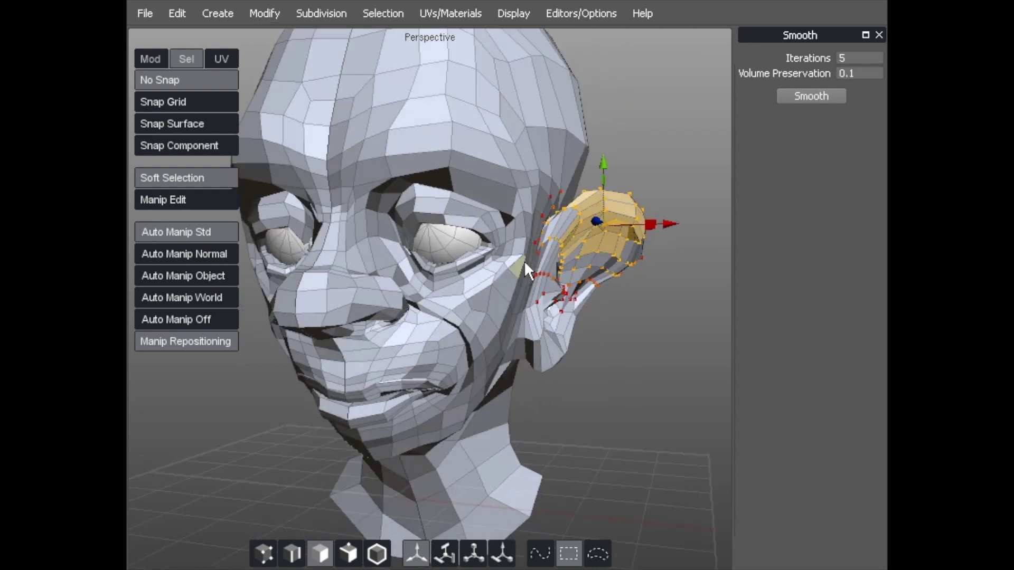
{"action": "left_click", "coordinate": [880, 34]}
{"action": "middle_click_drag", "start_coordinate": [669, 179], "coordinate": [646, 100]}
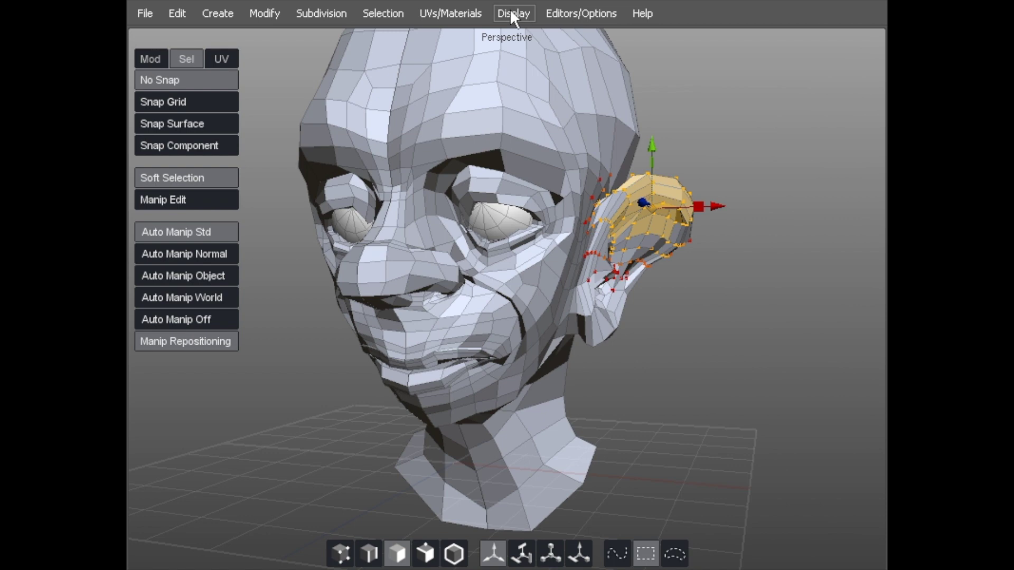
Step: Bring up Mouse Settings from Editors/Options and show the Scroll wheel bindings
{"action": "left_click", "coordinate": [570, 13]}
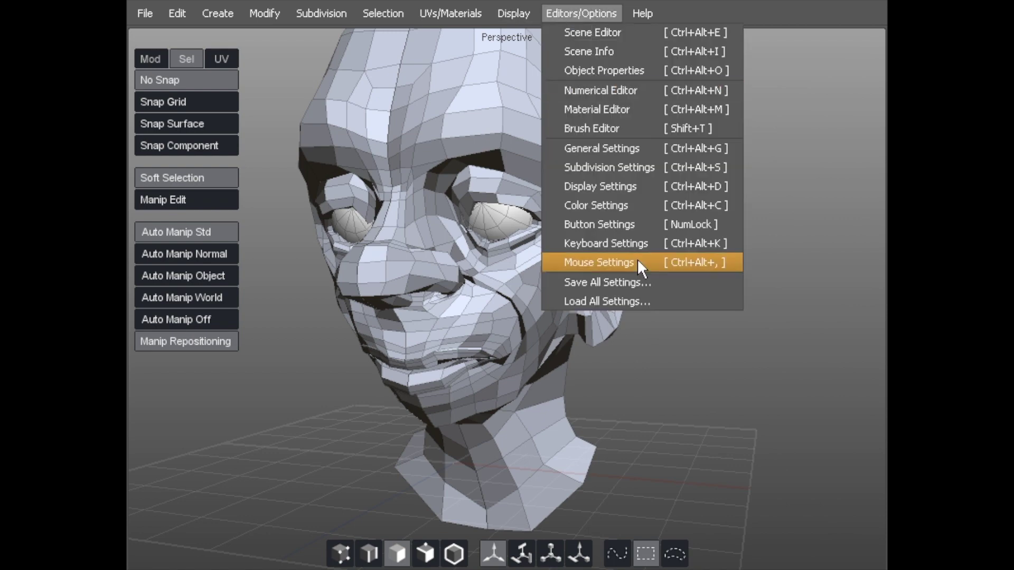
{"action": "left_click", "coordinate": [614, 263]}
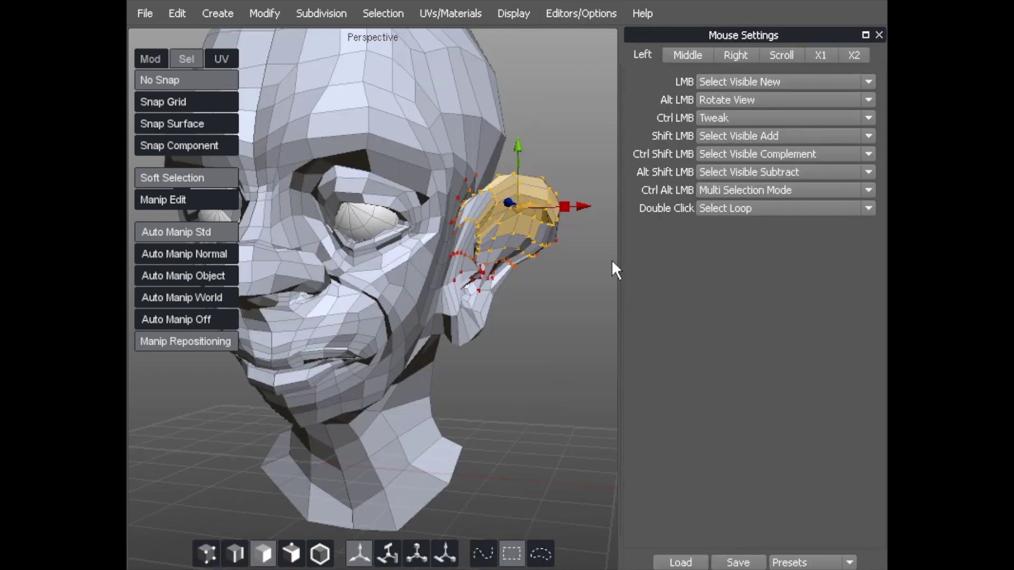
{"action": "mouse_move", "coordinate": [460, 181]}
{"action": "left_mouse_down", "text": "alt"}
{"action": "mouse_move", "coordinate": [436, 169]}
{"action": "mouse_move", "coordinate": [488, 189]}
{"action": "left_mouse_up", "text": "alt"}
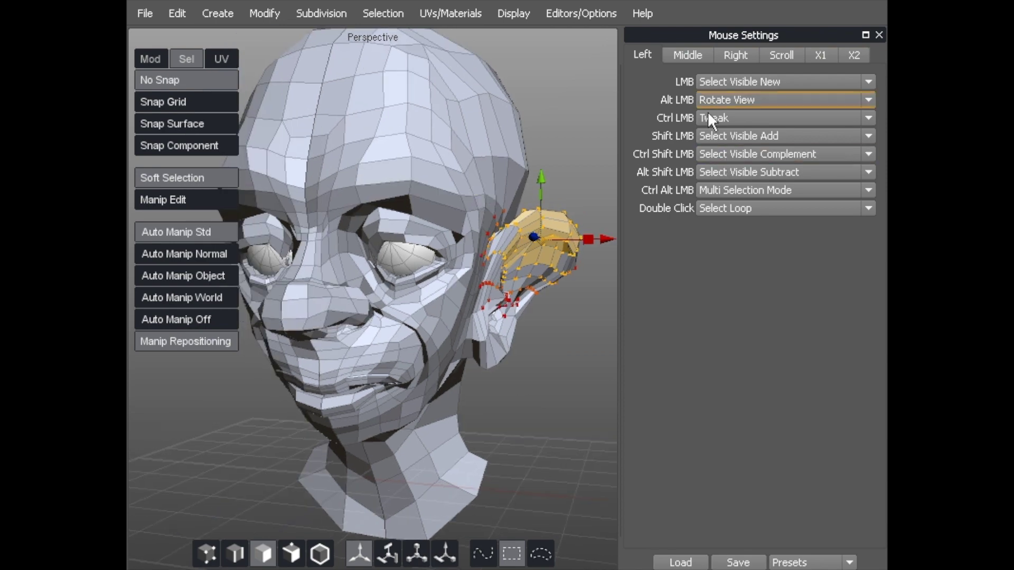
{"action": "left_click", "coordinate": [778, 55]}
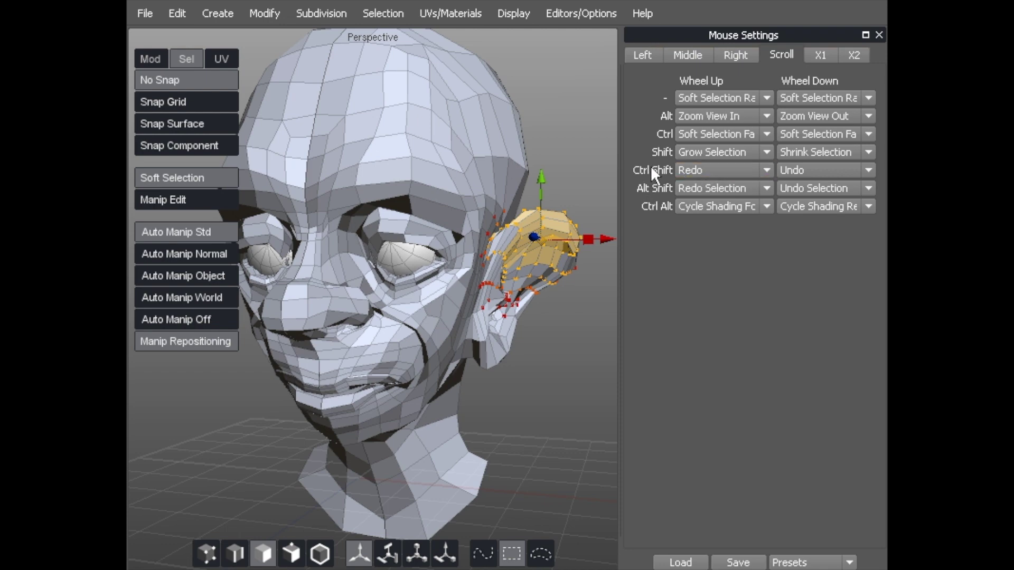
Step: Reassign the Ctrl Shift Wheel Up binding from Redo to Smooth
{"action": "left_click", "coordinate": [698, 168]}
{"action": "left_click_drag", "start_coordinate": [766, 246], "coordinate": [765, 269]}
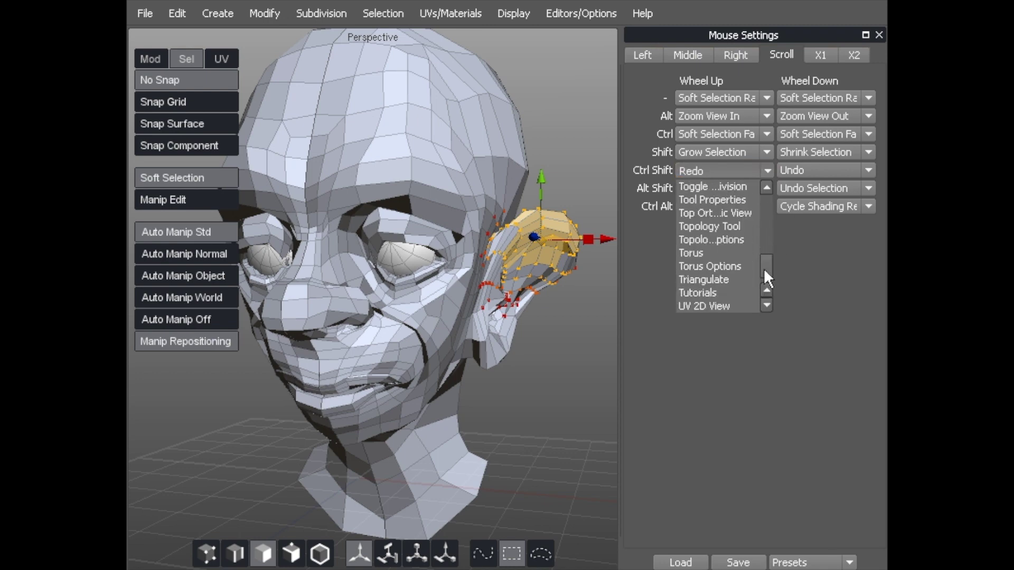
{"action": "left_click_drag", "start_coordinate": [765, 270], "coordinate": [764, 267]}
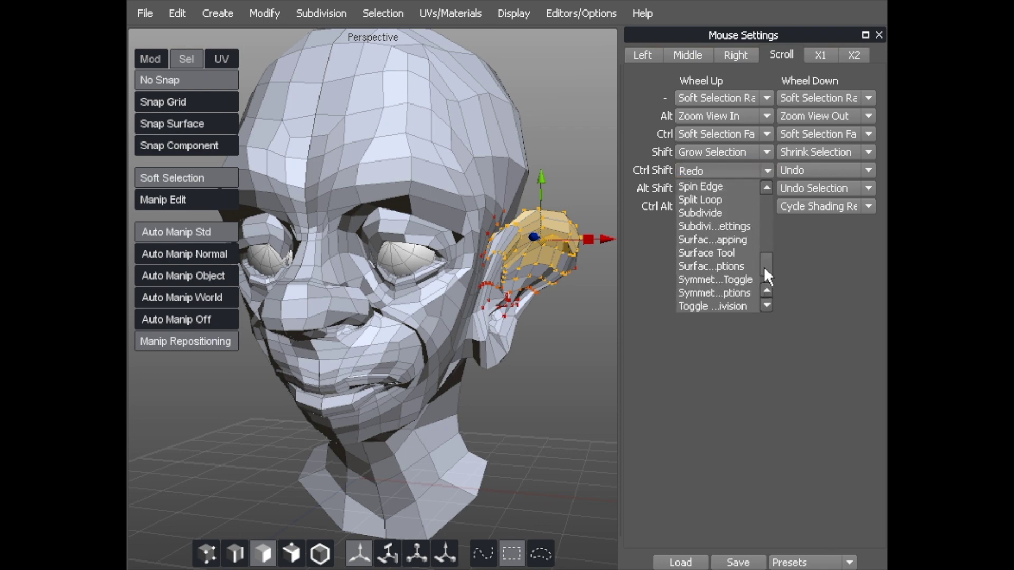
{"action": "left_click", "coordinate": [766, 308]}
{"action": "left_click", "coordinate": [766, 188]}
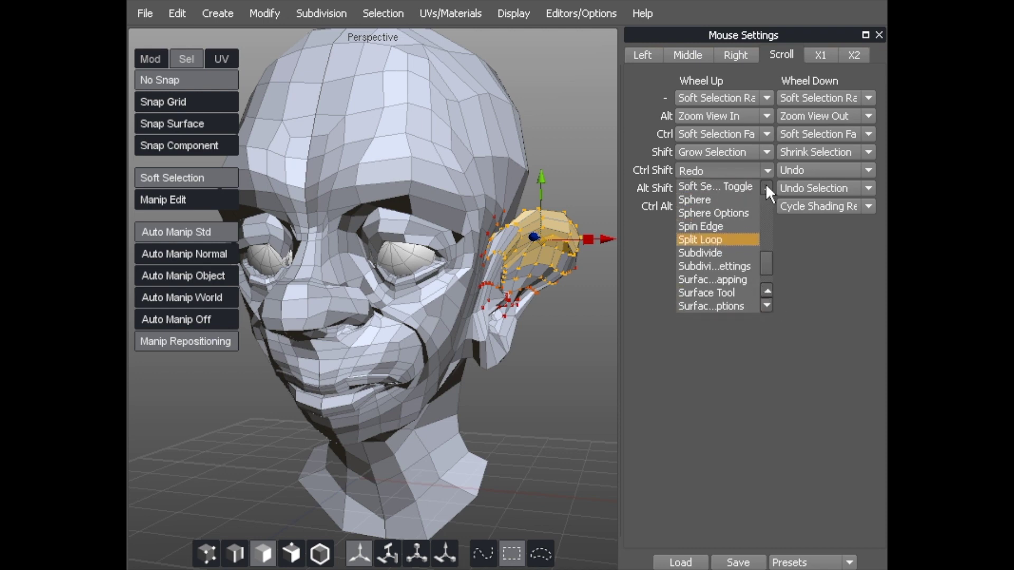
{"action": "left_click", "coordinate": [765, 188]}
{"action": "left_click", "coordinate": [765, 188]}
{"action": "left_click", "coordinate": [765, 188]}
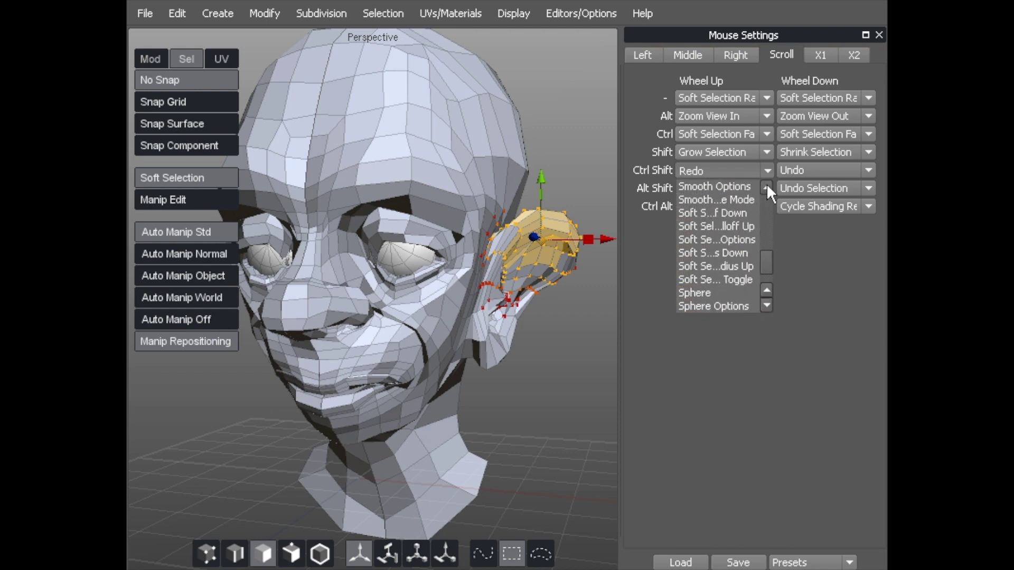
{"action": "left_click", "coordinate": [766, 188]}
{"action": "left_click", "coordinate": [766, 188]}
{"action": "left_click", "coordinate": [766, 188]}
{"action": "left_click", "coordinate": [687, 228]}
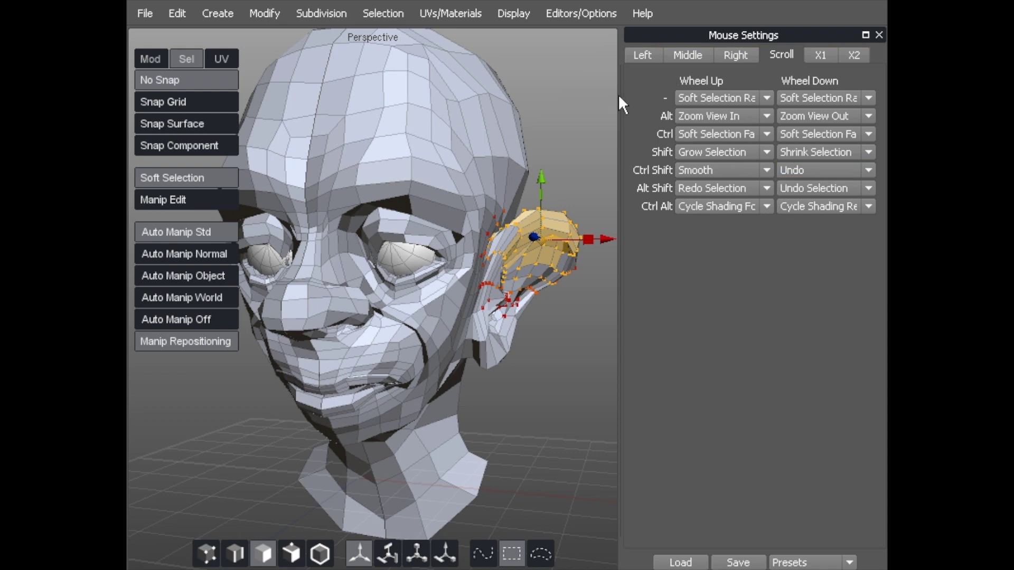
Step: Widen the 3D view, dismiss the command list and soft-select and smooth the ear faces
{"action": "left_click_drag", "start_coordinate": [618, 94], "coordinate": [700, 96]}
{"action": "left_click", "coordinate": [766, 99]}
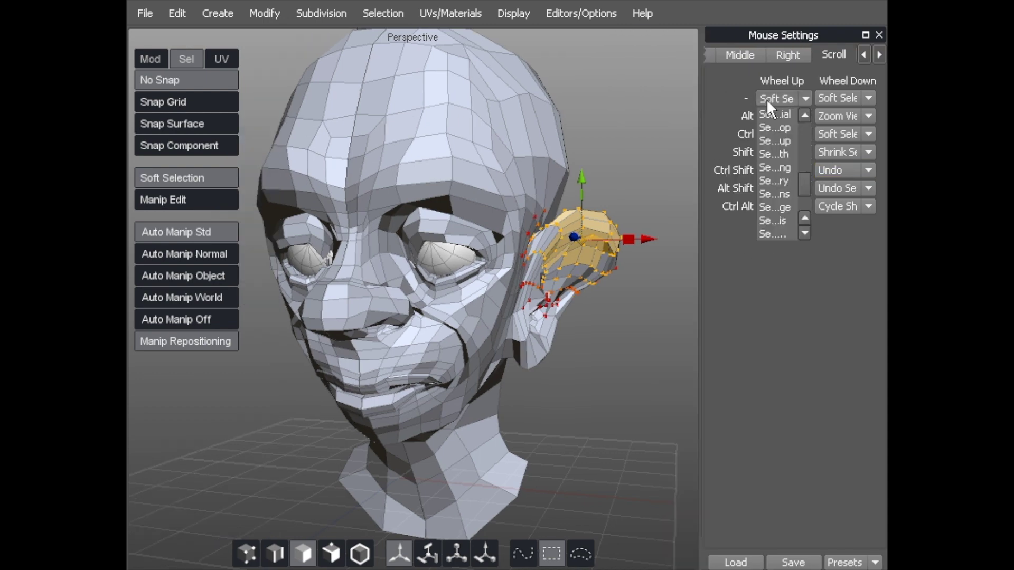
{"action": "left_click", "coordinate": [627, 117]}
{"action": "mouse_move", "coordinate": [579, 112]}
{"action": "left_mouse_down", "text": "alt"}
{"action": "mouse_move", "coordinate": [551, 128]}
{"action": "mouse_move", "coordinate": [593, 265]}
{"action": "left_mouse_up", "text": "alt"}
{"action": "right_click_drag", "start_coordinate": [592, 265], "coordinate": [623, 216], "text": "alt"}
{"action": "mouse_move", "coordinate": [606, 217]}
{"action": "left_mouse_down", "text": "alt"}
{"action": "mouse_move", "coordinate": [479, 260]}
{"action": "mouse_move", "coordinate": [516, 266]}
{"action": "mouse_move", "coordinate": [499, 266]}
{"action": "left_mouse_up", "text": "alt"}
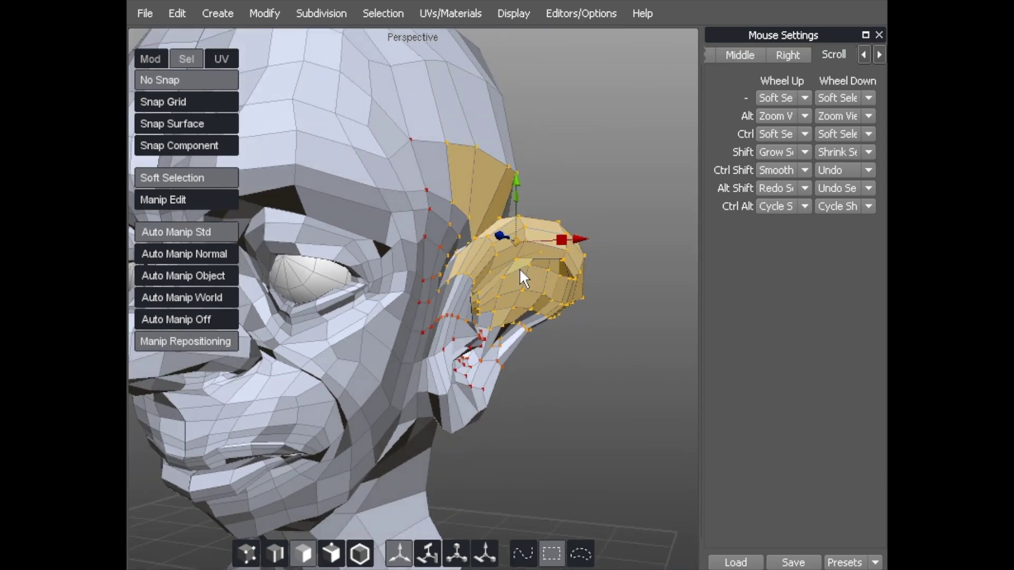
{"action": "scroll", "coordinate": [519, 268], "scroll_direction": "up", "scroll_amount": 1, "text": "ctrl+shift"}
{"action": "scroll", "coordinate": [519, 266], "scroll_direction": "up", "scroll_amount": 1, "text": "ctrl+shift"}
{"action": "scroll", "coordinate": [519, 265], "scroll_direction": "up", "scroll_amount": 1, "text": "ctrl+shift"}
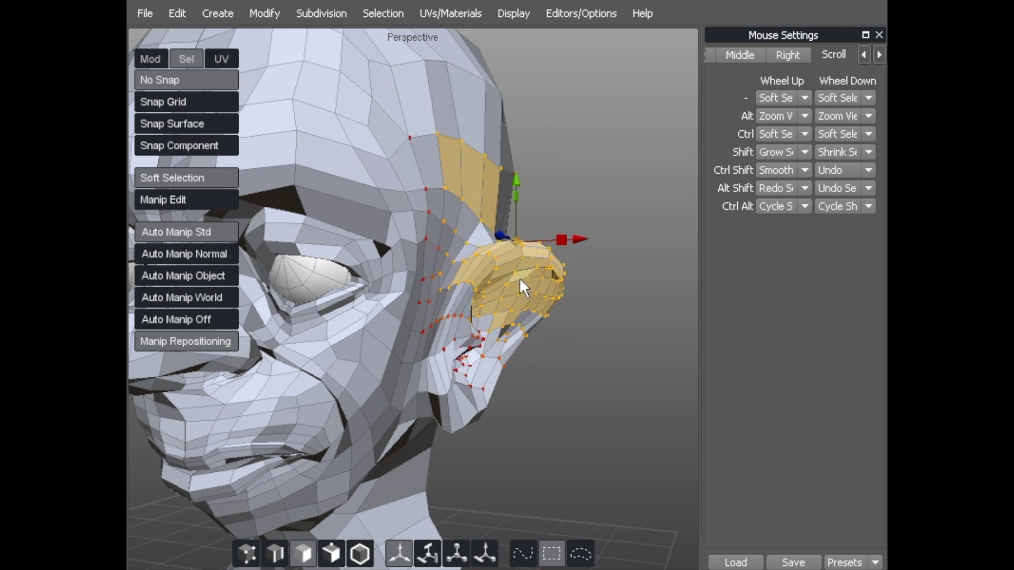
{"action": "scroll", "coordinate": [519, 279], "scroll_direction": "down", "scroll_amount": 1, "text": "ctrl+shift"}
{"action": "scroll", "coordinate": [519, 275], "scroll_direction": "down", "scroll_amount": 1, "text": "ctrl+shift"}
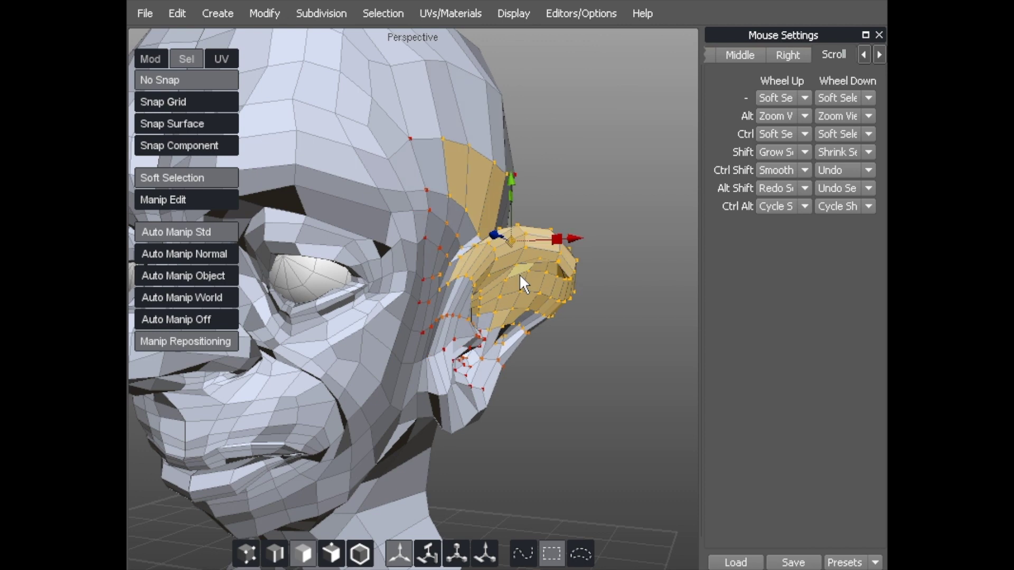
{"action": "scroll", "coordinate": [518, 273], "scroll_direction": "down", "scroll_amount": 1, "text": "ctrl+shift"}
{"action": "scroll", "coordinate": [521, 273], "scroll_direction": "down", "scroll_amount": 1, "text": "ctrl+shift"}
Step: Select and smooth faces on the forehead, under the eye and on the upper eyelid
{"action": "middle_click_drag", "start_coordinate": [541, 282], "coordinate": [403, 208]}
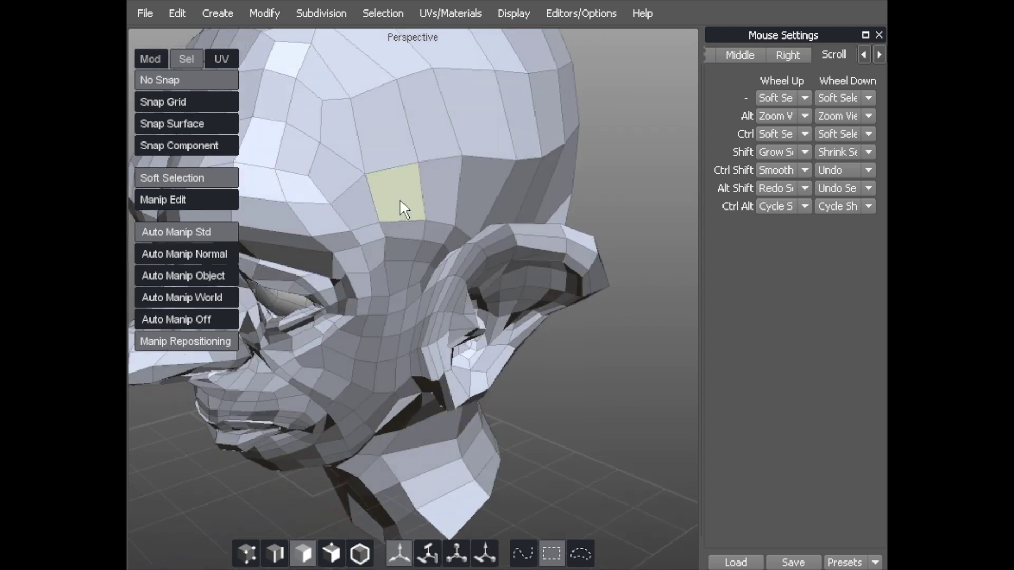
{"action": "left_click", "coordinate": [468, 198]}
{"action": "mouse_move", "coordinate": [497, 237]}
{"action": "middle_mouse_down"}
{"action": "mouse_move", "coordinate": [474, 254]}
{"action": "mouse_move", "coordinate": [397, 191]}
{"action": "middle_mouse_up"}
{"action": "left_click", "coordinate": [424, 205]}
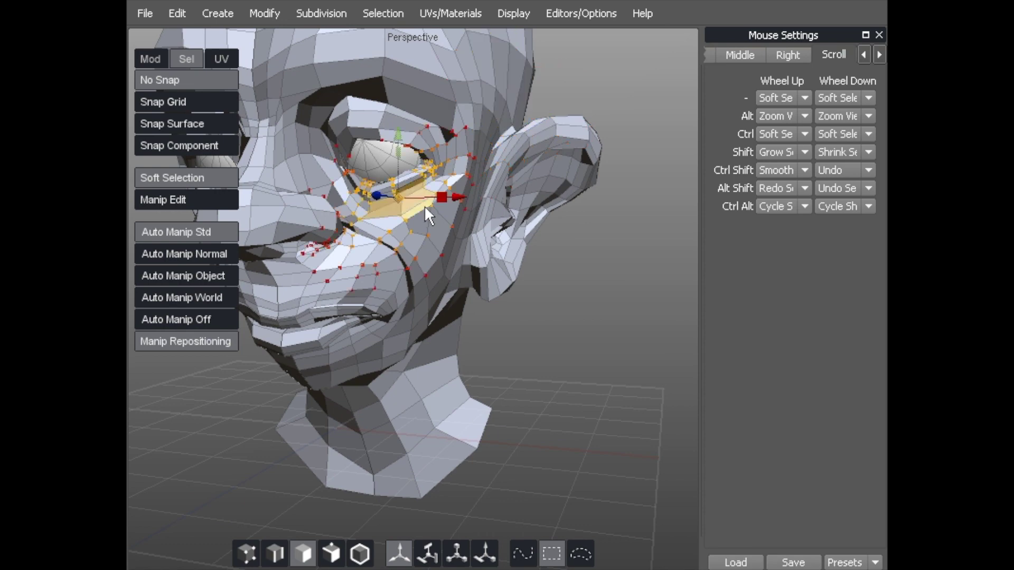
{"action": "scroll", "coordinate": [511, 275], "scroll_direction": "down", "scroll_amount": 1, "text": "ctrl+shift"}
{"action": "middle_click_drag", "start_coordinate": [510, 274], "coordinate": [379, 192]}
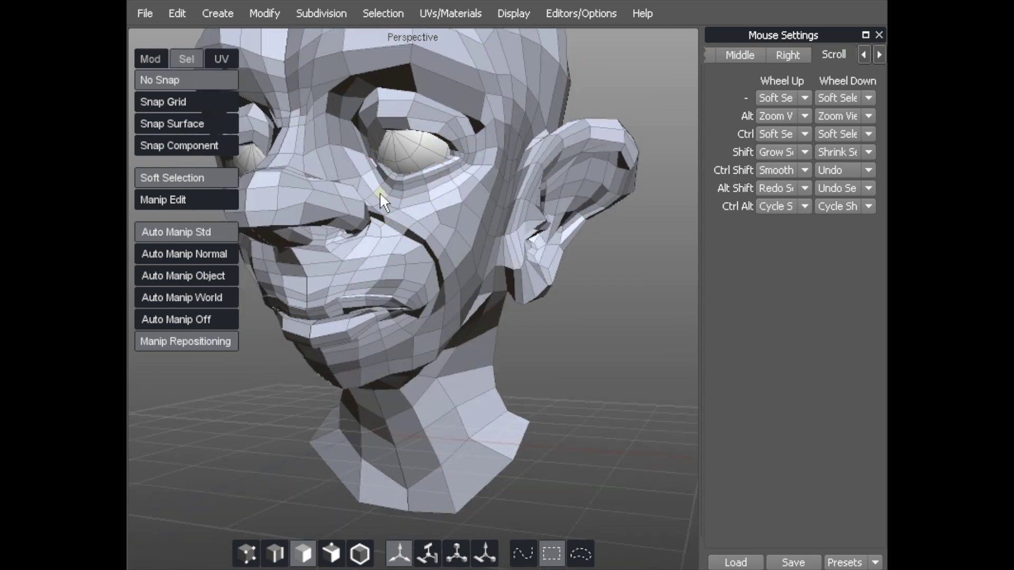
{"action": "left_click", "coordinate": [419, 212]}
{"action": "scroll", "coordinate": [415, 213], "scroll_direction": "up", "scroll_amount": 1, "text": "shift"}
{"action": "middle_click_drag", "start_coordinate": [443, 223], "coordinate": [436, 223]}
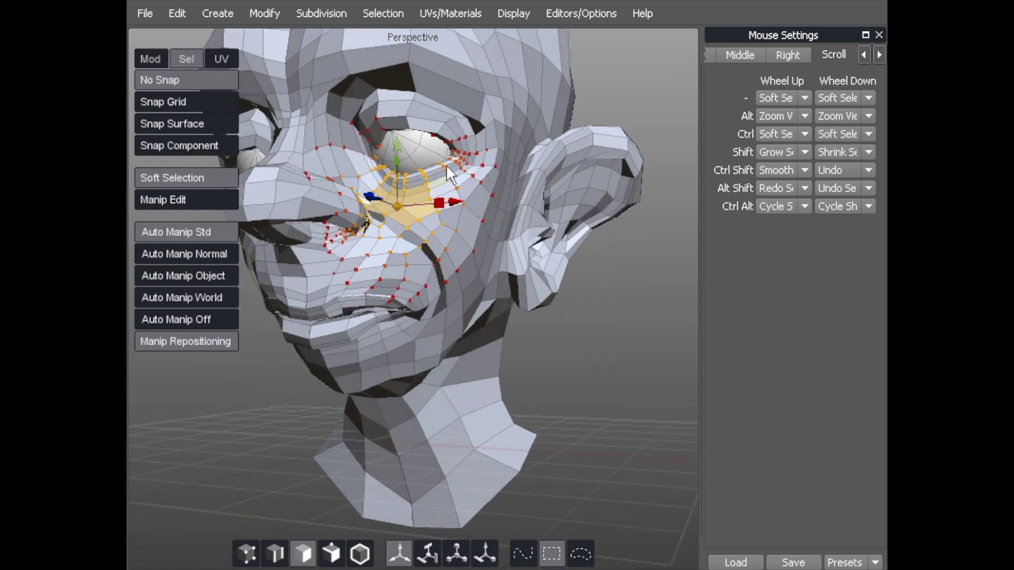
{"action": "left_click", "coordinate": [475, 129]}
{"action": "scroll", "coordinate": [475, 130], "scroll_direction": "up", "scroll_amount": 1, "text": "shift"}
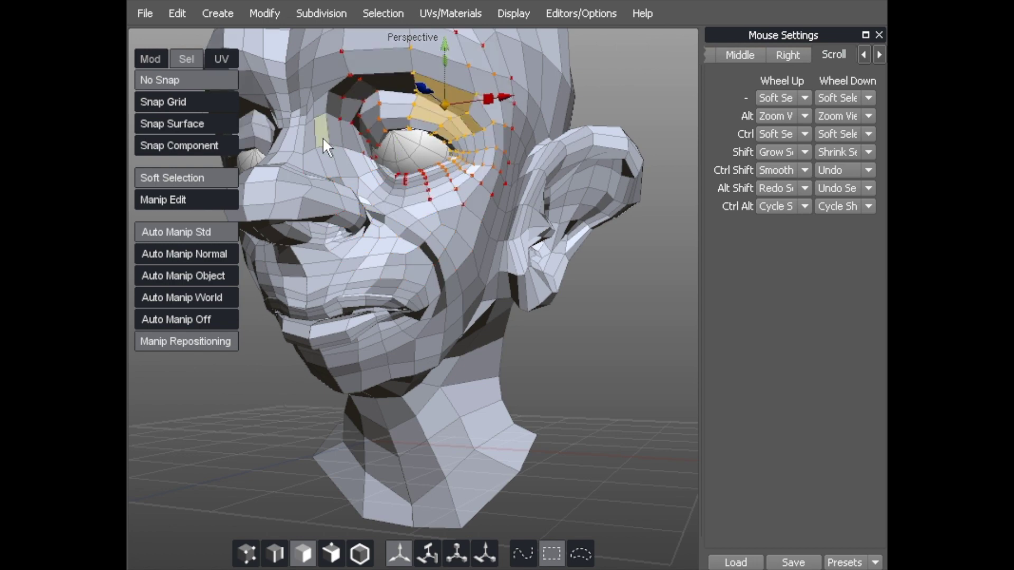
{"action": "scroll", "coordinate": [436, 148], "scroll_direction": "up", "scroll_amount": 2}
{"action": "scroll", "coordinate": [436, 147], "scroll_direction": "up", "scroll_amount": 1}
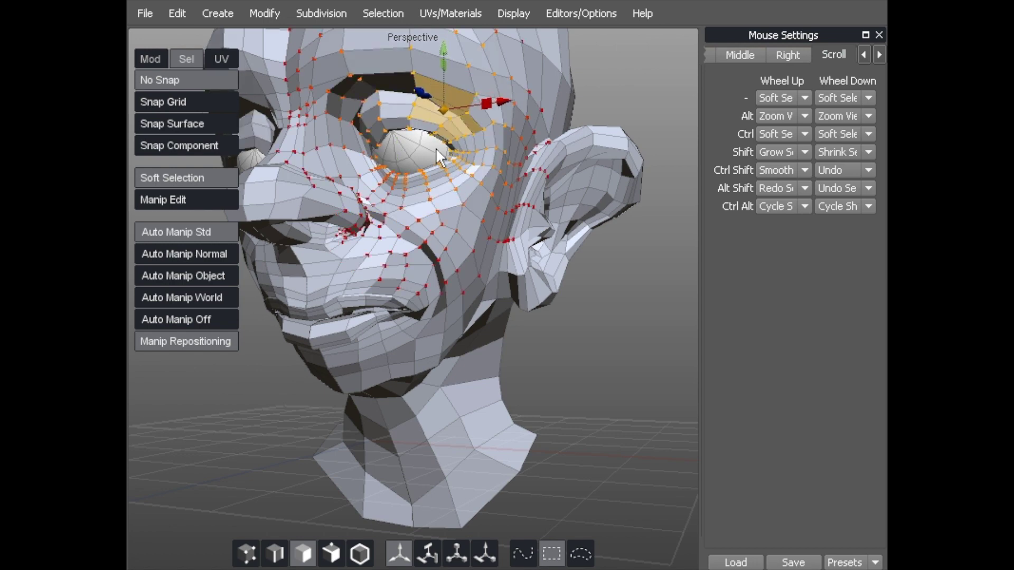
{"action": "scroll", "coordinate": [436, 147], "scroll_direction": "up", "scroll_amount": 1}
{"action": "scroll", "coordinate": [435, 147], "scroll_direction": "up", "scroll_amount": 1}
{"action": "scroll", "coordinate": [436, 146], "scroll_direction": "up", "scroll_amount": 1}
{"action": "scroll", "coordinate": [437, 144], "scroll_direction": "up", "scroll_amount": 1}
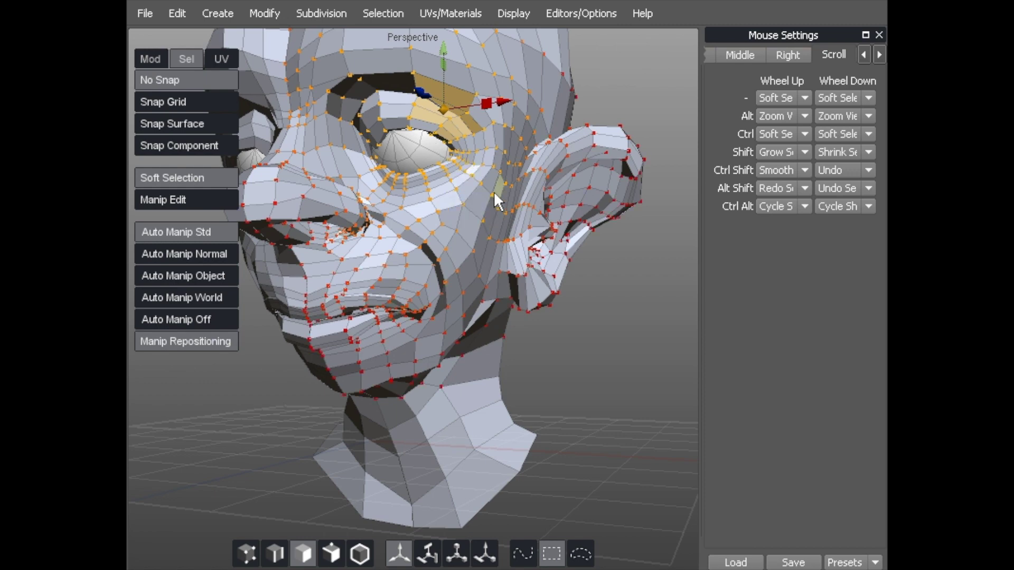
{"action": "scroll", "coordinate": [488, 185], "scroll_direction": "down", "scroll_amount": 1, "text": "ctrl+shift"}
Step: Select and smooth patches on the temple, cheek and near the chin
{"action": "mouse_move", "coordinate": [352, 186]}
{"action": "left_mouse_down", "text": "alt"}
{"action": "mouse_move", "coordinate": [347, 179]}
{"action": "mouse_move", "coordinate": [324, 207]}
{"action": "mouse_move", "coordinate": [380, 238]}
{"action": "left_mouse_up", "text": "alt"}
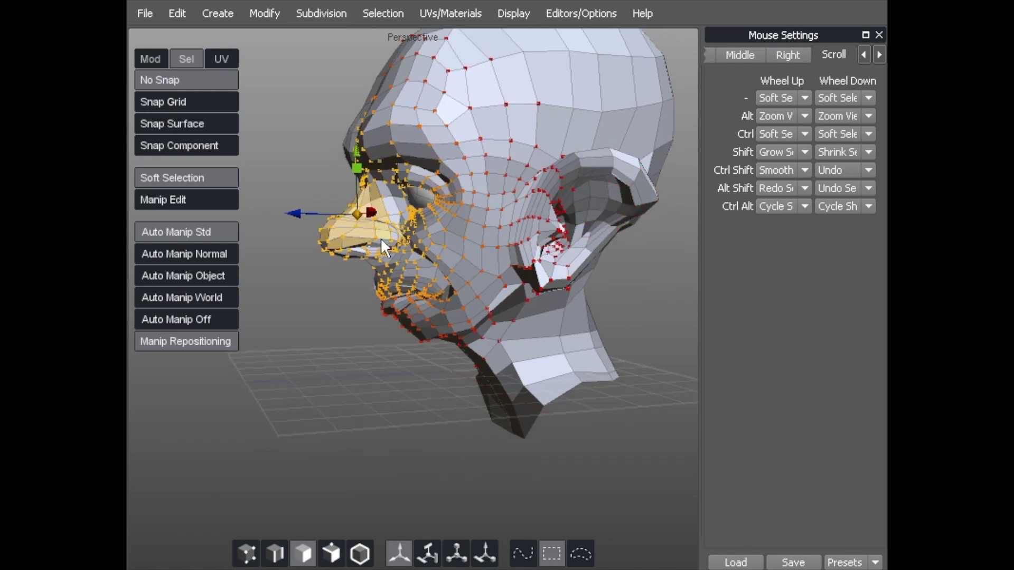
{"action": "scroll", "coordinate": [369, 214], "scroll_direction": "down", "scroll_amount": 2}
{"action": "scroll", "coordinate": [371, 209], "scroll_direction": "down", "scroll_amount": 2}
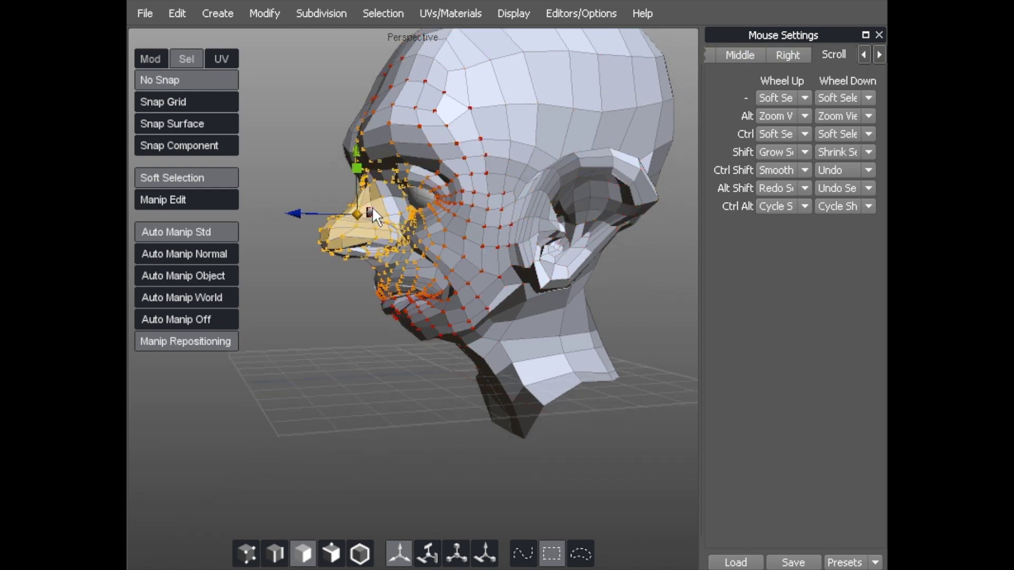
{"action": "scroll", "coordinate": [375, 203], "scroll_direction": "down", "scroll_amount": 2}
{"action": "scroll", "coordinate": [376, 197], "scroll_direction": "down", "scroll_amount": 2}
{"action": "scroll", "coordinate": [376, 197], "scroll_direction": "down", "scroll_amount": 2}
{"action": "scroll", "coordinate": [378, 197], "scroll_direction": "down", "scroll_amount": 1}
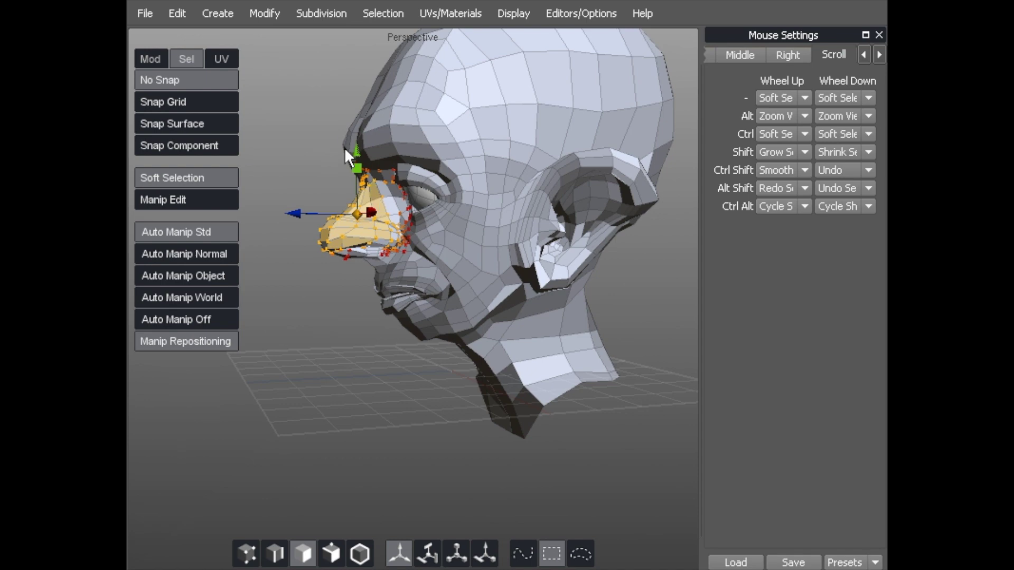
{"action": "left_click_drag", "start_coordinate": [344, 147], "coordinate": [593, 257], "text": "alt"}
{"action": "mouse_move", "coordinate": [487, 250]}
{"action": "left_mouse_down", "text": "alt"}
{"action": "mouse_move", "coordinate": [464, 131]}
{"action": "mouse_move", "coordinate": [516, 164]}
{"action": "left_mouse_up", "text": "alt"}
{"action": "mouse_move", "coordinate": [627, 186]}
{"action": "left_mouse_down", "text": "alt"}
{"action": "mouse_move", "coordinate": [463, 216]}
{"action": "mouse_move", "coordinate": [490, 310]}
{"action": "mouse_move", "coordinate": [480, 308]}
{"action": "left_mouse_up", "text": "alt"}
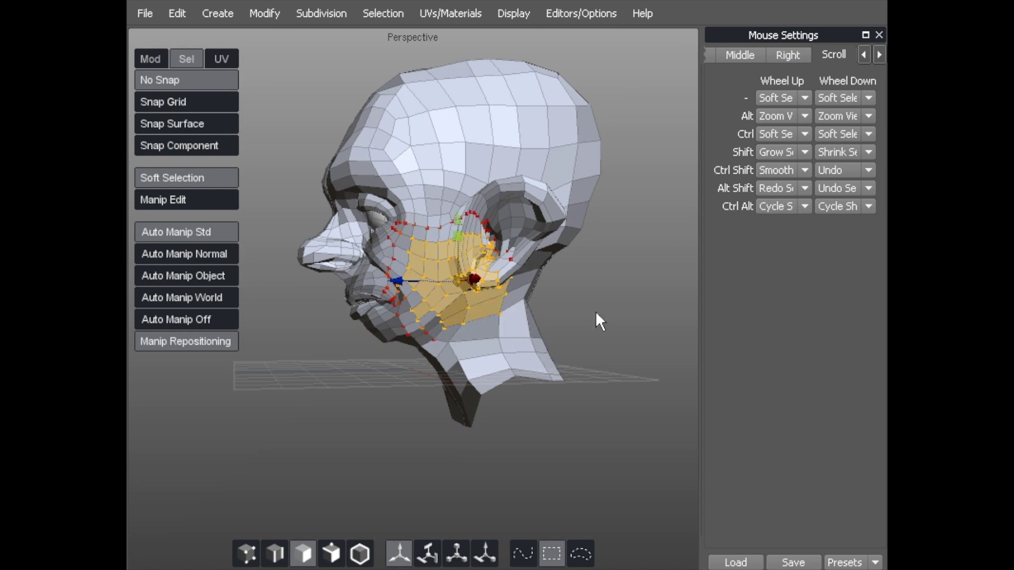
{"action": "left_click_drag", "start_coordinate": [595, 312], "coordinate": [564, 310], "text": "alt"}
{"action": "left_click_drag", "start_coordinate": [384, 312], "coordinate": [436, 351]}
{"action": "left_click", "coordinate": [338, 377]}
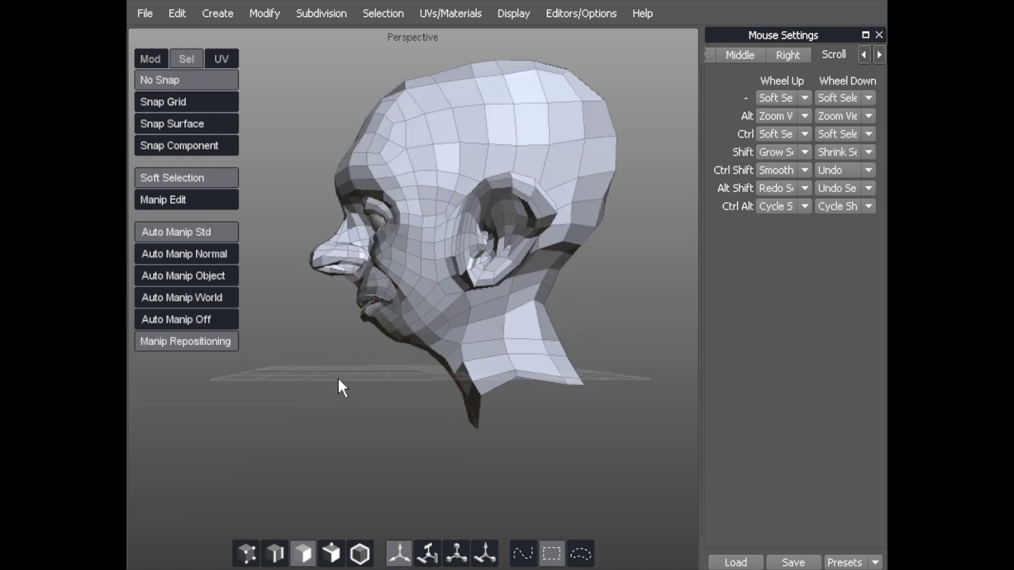
{"action": "mouse_move", "coordinate": [338, 378]}
{"action": "left_mouse_down", "text": "alt"}
{"action": "mouse_move", "coordinate": [552, 361]}
{"action": "mouse_move", "coordinate": [428, 319]}
{"action": "left_mouse_up", "text": "alt"}
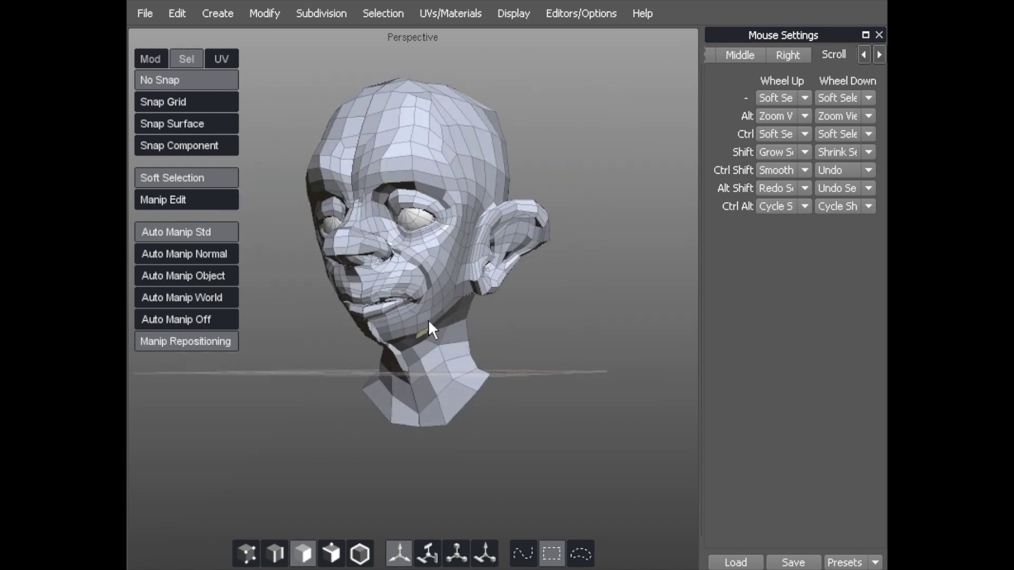
{"action": "right_click_drag", "start_coordinate": [427, 319], "coordinate": [475, 301], "text": "alt"}
{"action": "mouse_move", "coordinate": [474, 302]}
{"action": "left_mouse_down", "text": "alt"}
{"action": "mouse_move", "coordinate": [441, 314]}
{"action": "mouse_move", "coordinate": [425, 431]}
{"action": "left_mouse_up", "text": "alt"}
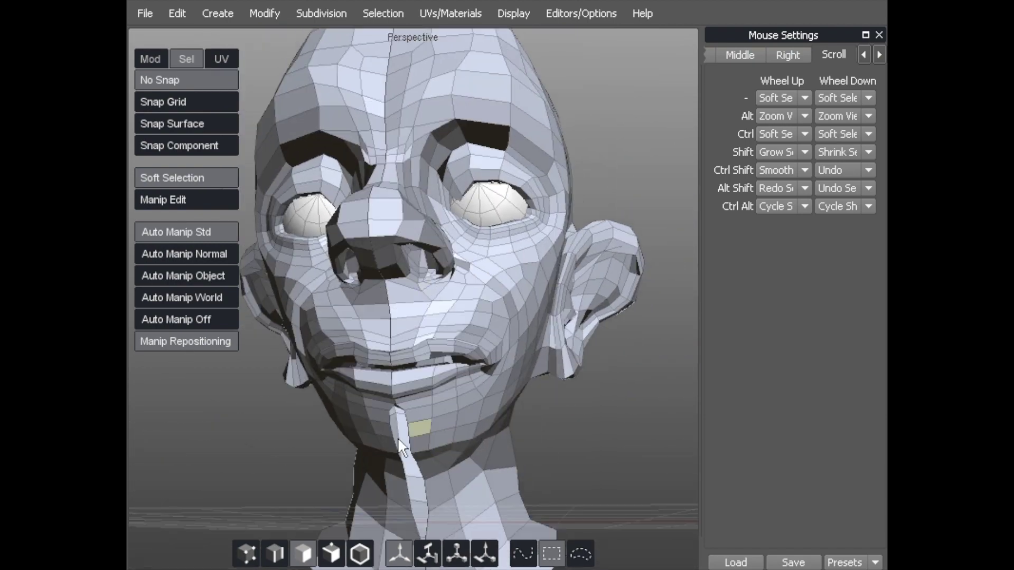
{"action": "mouse_move", "coordinate": [536, 310]}
{"action": "left_mouse_down", "text": "alt"}
{"action": "mouse_move", "coordinate": [465, 249]}
{"action": "mouse_move", "coordinate": [459, 230]}
{"action": "left_mouse_up", "text": "alt"}
{"action": "right_click_drag", "start_coordinate": [458, 231], "coordinate": [423, 245], "text": "alt"}
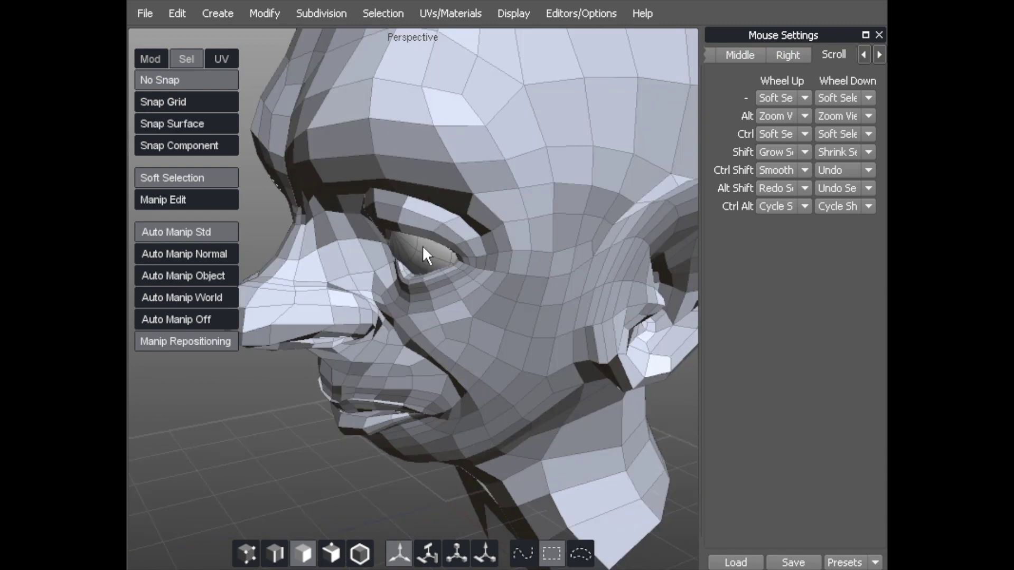
{"action": "mouse_move", "coordinate": [422, 246]}
{"action": "left_mouse_down", "text": "alt"}
{"action": "mouse_move", "coordinate": [502, 233]}
{"action": "mouse_move", "coordinate": [475, 220]}
{"action": "mouse_move", "coordinate": [482, 193]}
{"action": "left_mouse_up", "text": "alt"}
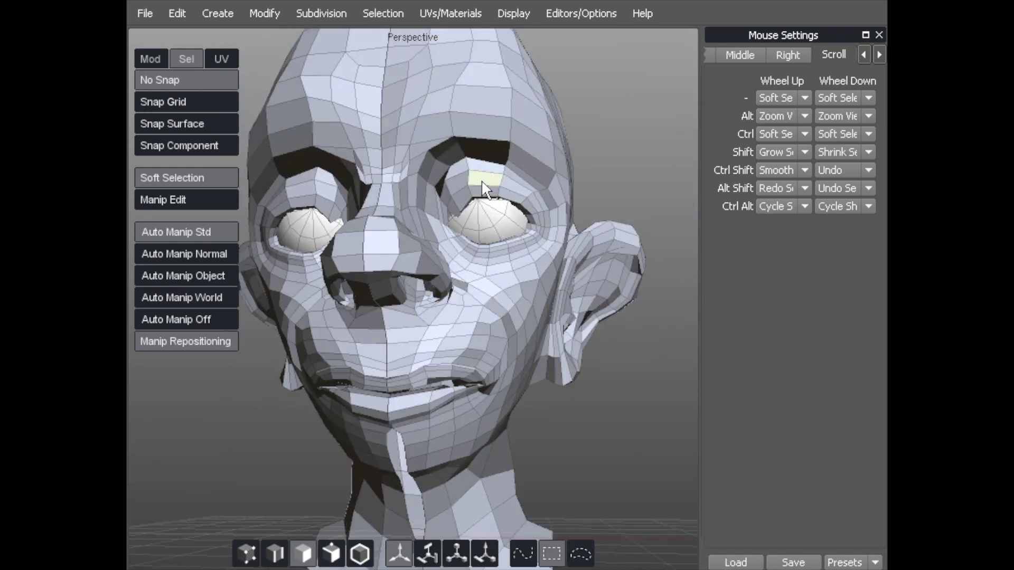
{"action": "scroll", "coordinate": [412, 262], "scroll_direction": "down", "scroll_amount": 1, "text": "ctrl+shift"}
{"action": "mouse_move", "coordinate": [669, 101]}
{"action": "left_mouse_down", "text": "alt"}
{"action": "mouse_move", "coordinate": [602, 120]}
{"action": "mouse_move", "coordinate": [555, 118]}
{"action": "left_mouse_up", "text": "alt"}
{"action": "left_click", "coordinate": [435, 115]}
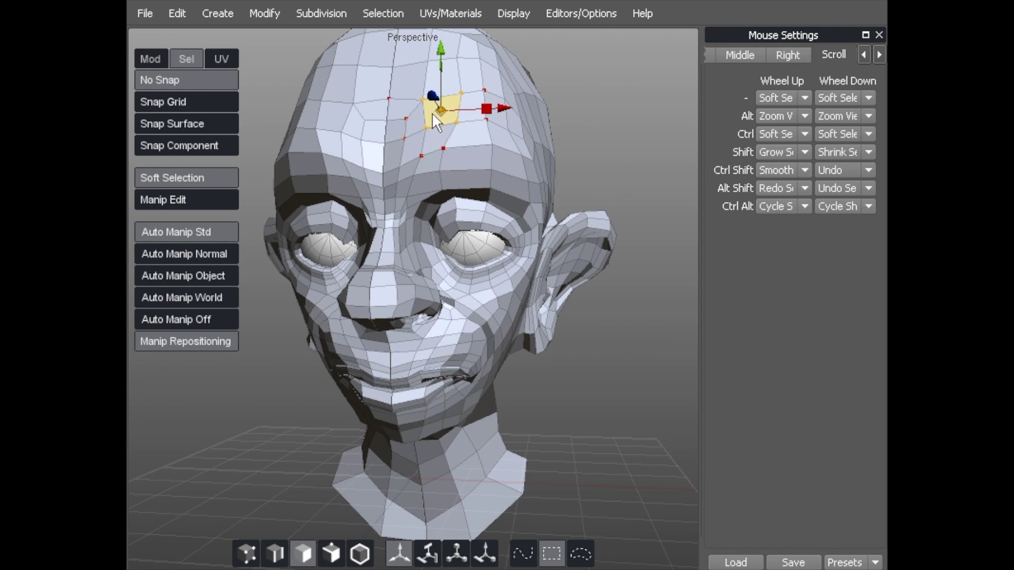
Step: Select the head half as an object, close Mouse Settings and run Mirror Geometry to make a full head
{"action": "key", "text": "o"}
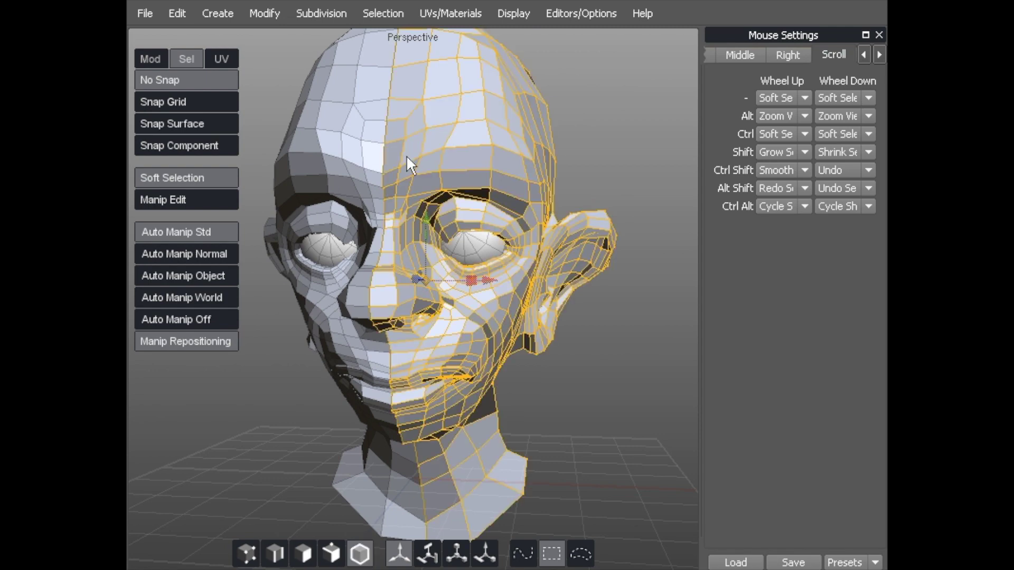
{"action": "scroll", "coordinate": [428, 141], "scroll_direction": "down", "scroll_amount": 2, "text": "alt"}
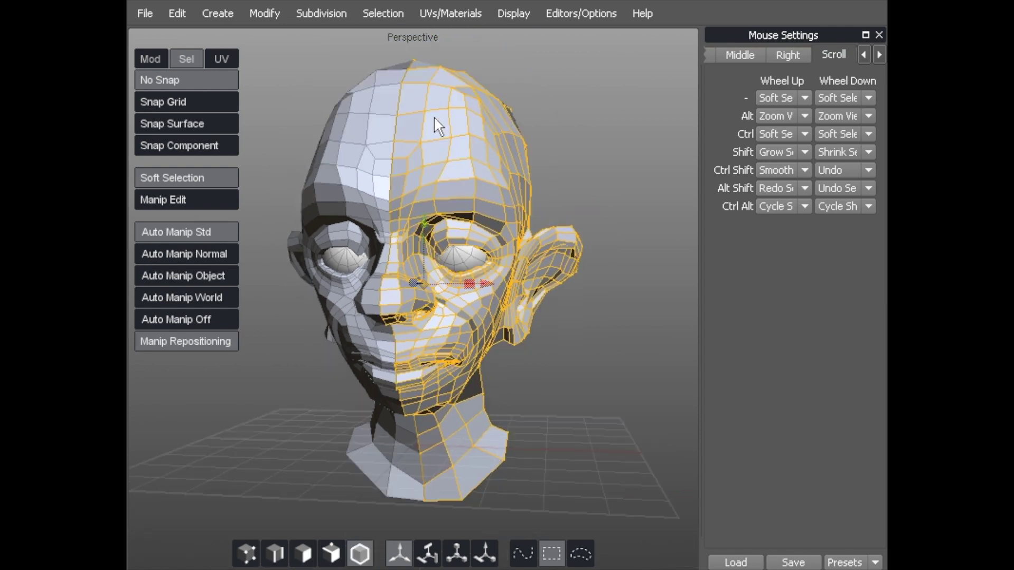
{"action": "left_click", "coordinate": [880, 34]}
{"action": "left_click", "coordinate": [265, 13]}
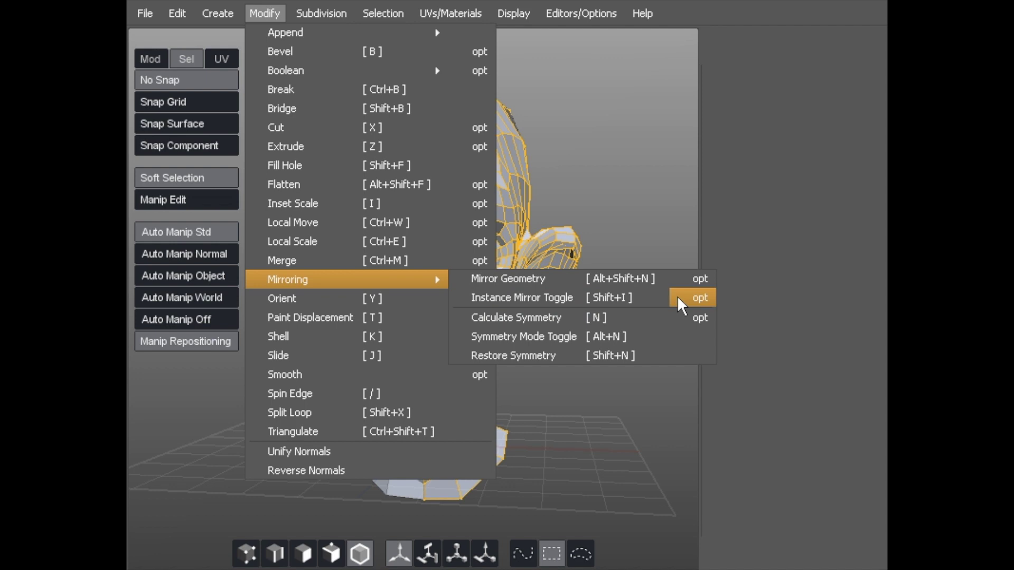
{"action": "left_click", "coordinate": [696, 279]}
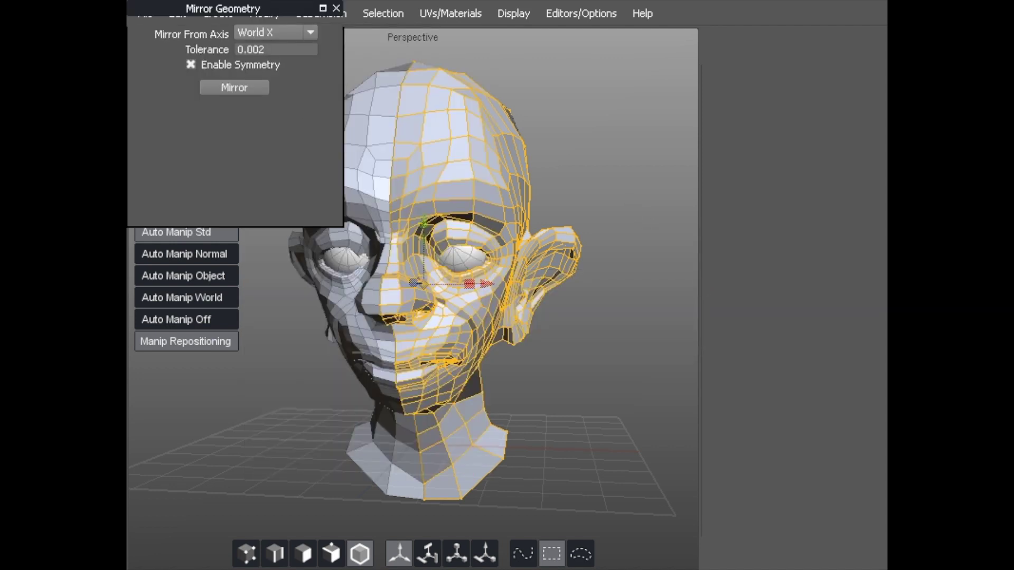
{"action": "left_click", "coordinate": [242, 88]}
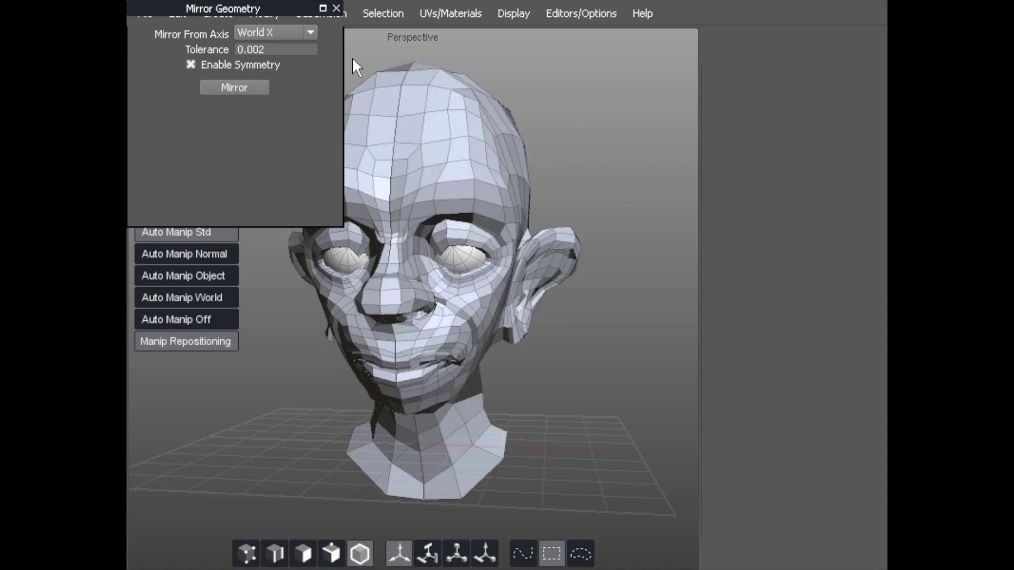
Step: Close the Mirror Geometry options and bring up the Instance Mirror Toggle options
{"action": "mouse_move", "coordinate": [417, 52]}
{"action": "right_mouse_down", "text": "alt"}
{"action": "mouse_move", "coordinate": [389, 57]}
{"action": "mouse_move", "coordinate": [452, 55]}
{"action": "right_mouse_up", "text": "alt"}
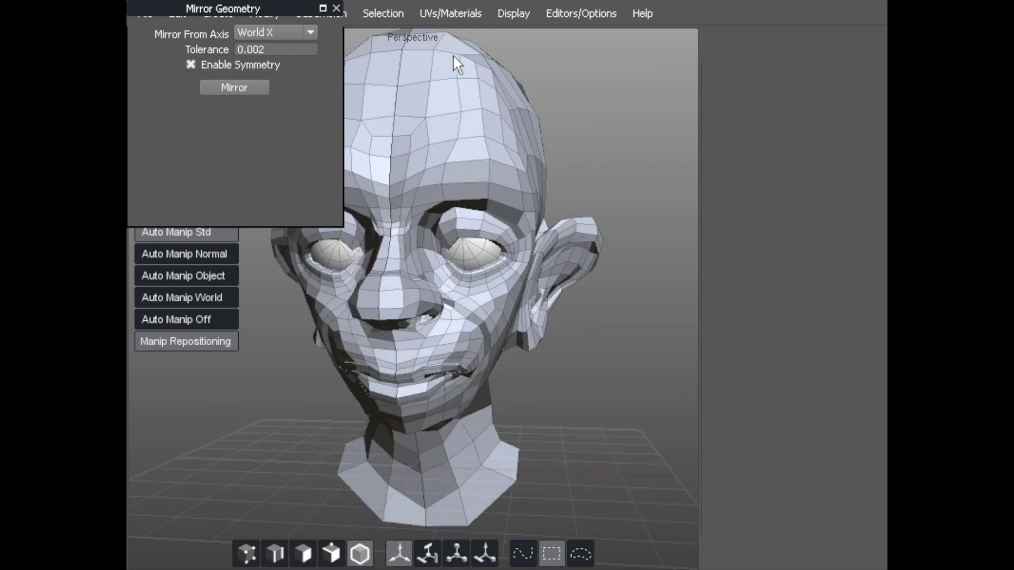
{"action": "left_click", "coordinate": [336, 9]}
{"action": "left_click", "coordinate": [260, 11]}
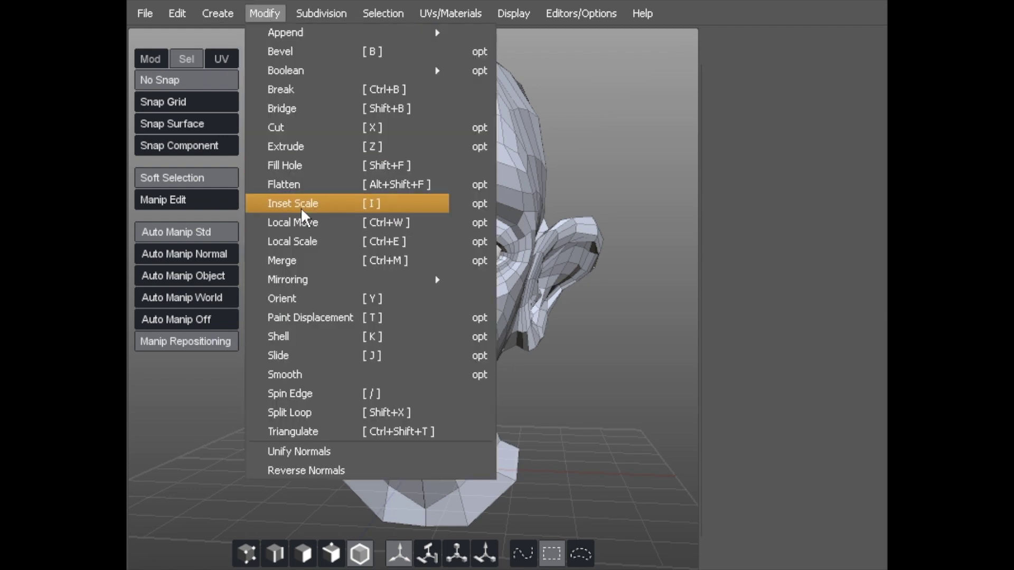
{"action": "mouse_move", "coordinate": [288, 279]}
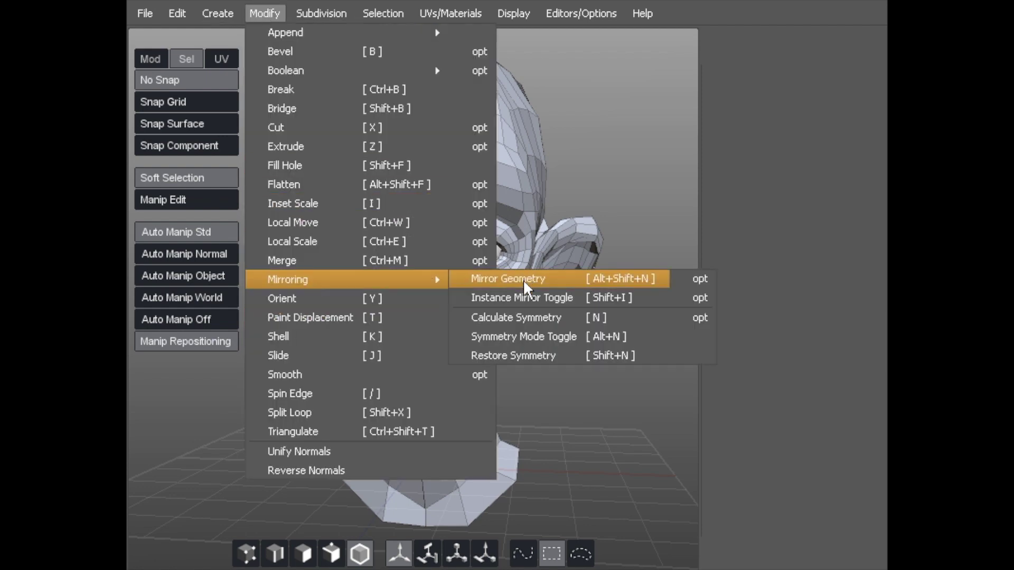
{"action": "left_click", "coordinate": [695, 297]}
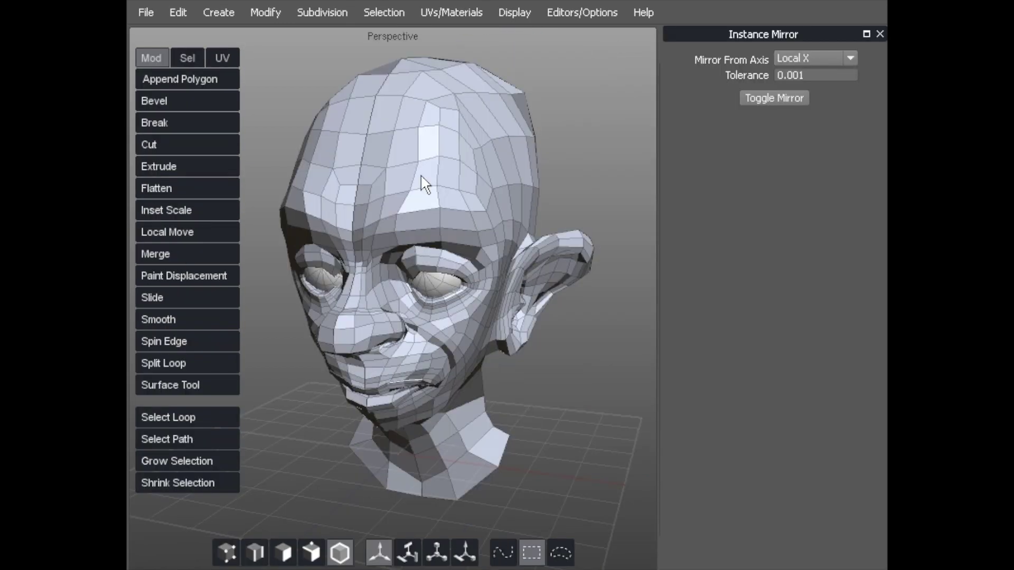
Step: Select the head's right half and toggle off the live instance-mirrored left half, inspecting from several angles
{"action": "mouse_move", "coordinate": [426, 184]}
{"action": "middle_mouse_down"}
{"action": "mouse_move", "coordinate": [430, 154]}
{"action": "mouse_move", "coordinate": [408, 151]}
{"action": "middle_mouse_up"}
{"action": "left_click", "coordinate": [410, 152]}
{"action": "left_click_drag", "start_coordinate": [409, 153], "coordinate": [468, 149], "text": "alt"}
{"action": "left_click", "coordinate": [785, 98]}
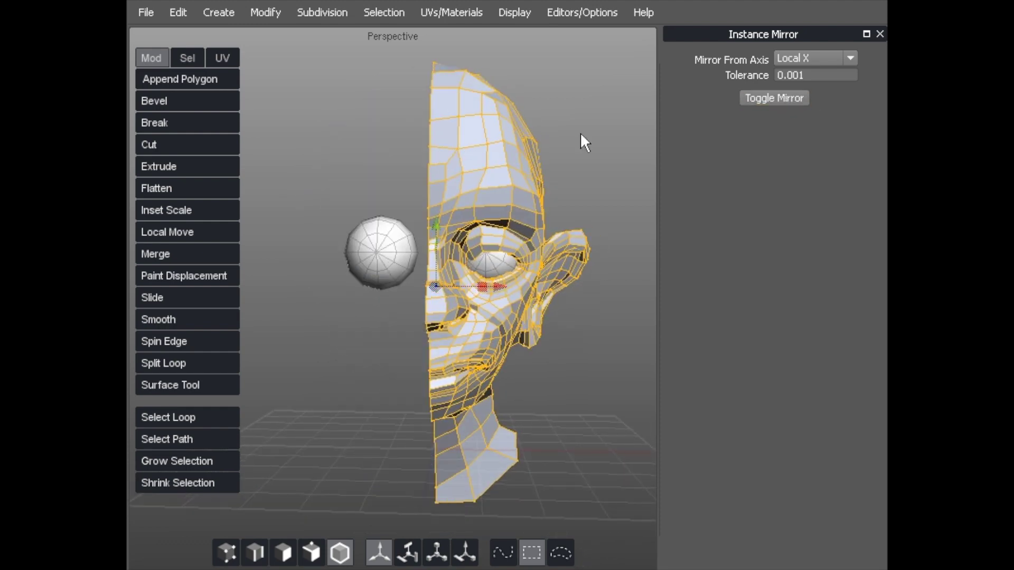
{"action": "mouse_move", "coordinate": [549, 118]}
{"action": "left_mouse_down", "text": "alt"}
{"action": "mouse_move", "coordinate": [477, 100]}
{"action": "mouse_move", "coordinate": [393, 128]}
{"action": "mouse_move", "coordinate": [464, 138]}
{"action": "mouse_move", "coordinate": [634, 119]}
{"action": "left_mouse_up", "text": "alt"}
{"action": "mouse_move", "coordinate": [486, 179]}
{"action": "left_mouse_down", "text": "alt"}
{"action": "mouse_move", "coordinate": [381, 150]}
{"action": "mouse_move", "coordinate": [390, 144]}
{"action": "left_mouse_up", "text": "alt"}
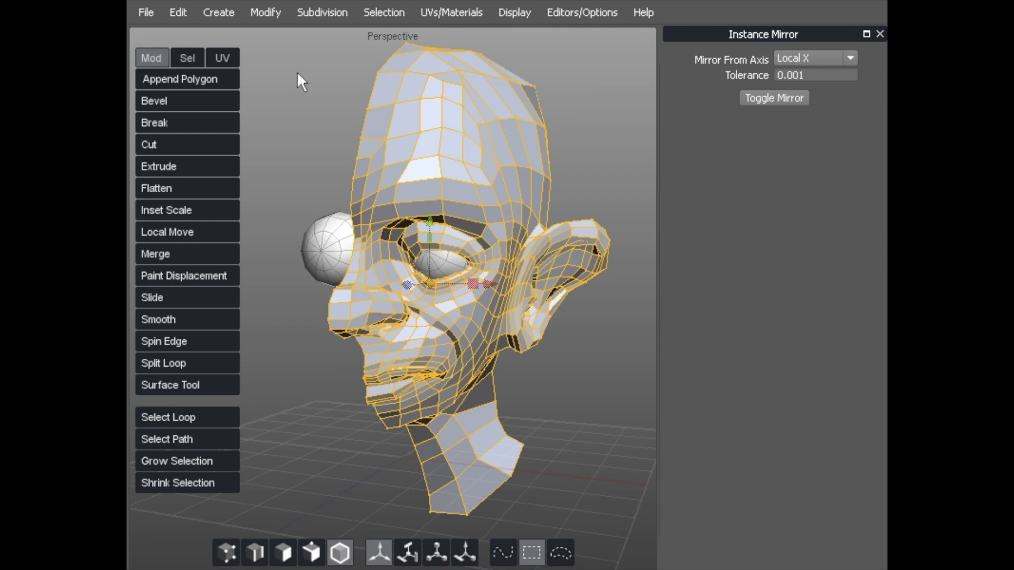
Step: Run Mirror Geometry with Enable Symmetry on, filling the left side with real mirrored geometry
{"action": "left_click", "coordinate": [261, 11]}
{"action": "mouse_move", "coordinate": [349, 279]}
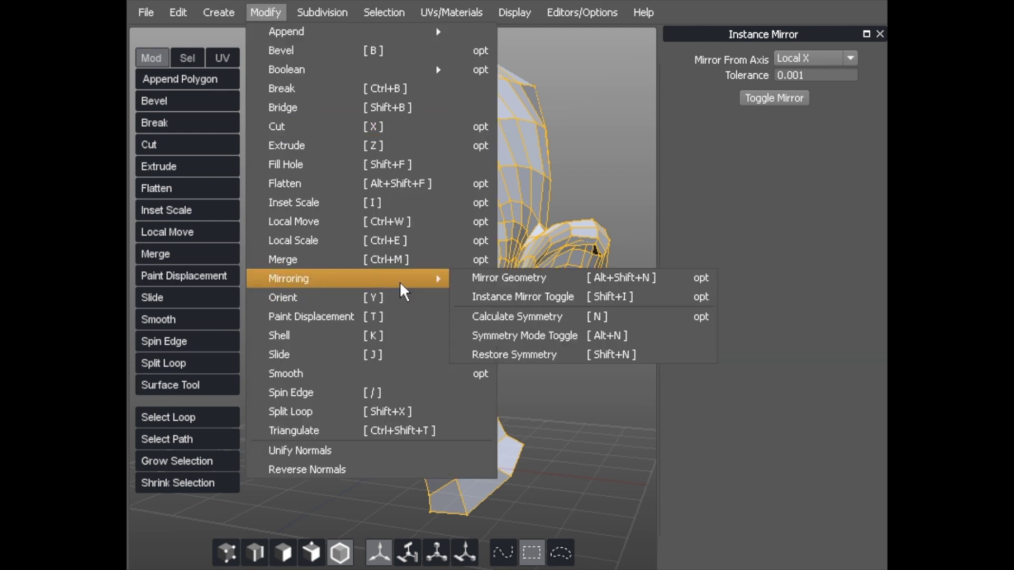
{"action": "left_click", "coordinate": [688, 279]}
{"action": "left_click", "coordinate": [792, 91]}
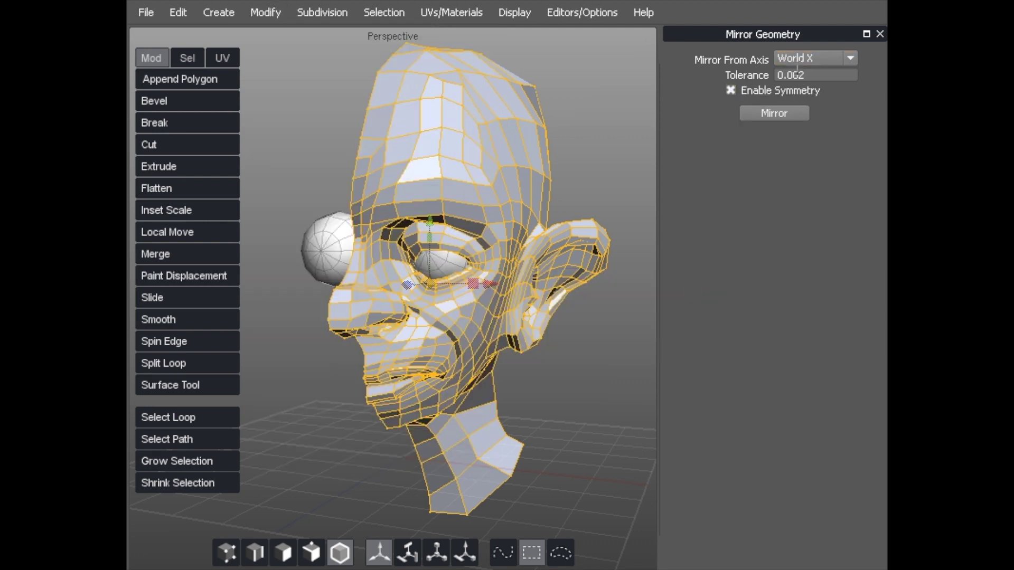
{"action": "left_click", "coordinate": [757, 112]}
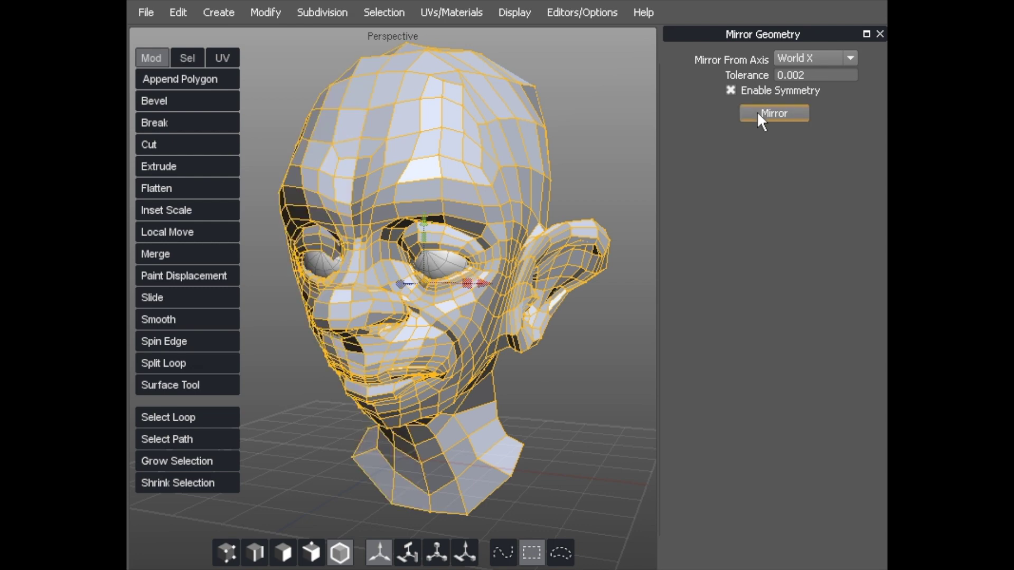
{"action": "left_click_drag", "start_coordinate": [405, 117], "coordinate": [483, 100], "text": "alt"}
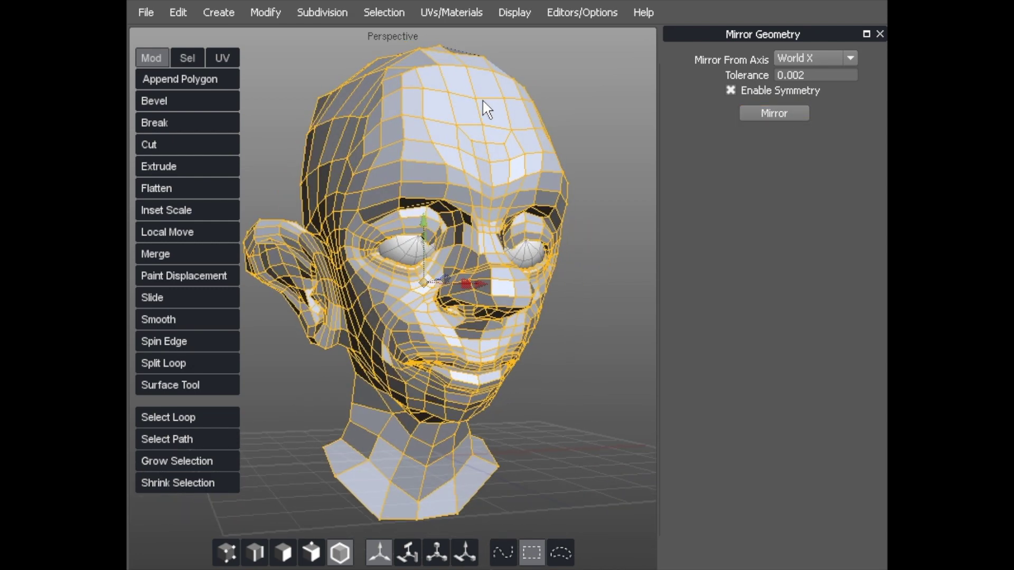
Step: Select the whole head mesh, switch to vertex mode and pick a forehead vertex
{"action": "left_click", "coordinate": [575, 78]}
{"action": "mouse_move", "coordinate": [580, 124]}
{"action": "left_mouse_down", "text": "alt"}
{"action": "mouse_move", "coordinate": [560, 174]}
{"action": "mouse_move", "coordinate": [437, 154]}
{"action": "mouse_move", "coordinate": [475, 153]}
{"action": "mouse_move", "coordinate": [367, 188]}
{"action": "mouse_move", "coordinate": [473, 222]}
{"action": "mouse_move", "coordinate": [494, 193]}
{"action": "mouse_move", "coordinate": [460, 177]}
{"action": "mouse_move", "coordinate": [525, 190]}
{"action": "left_mouse_up", "text": "alt"}
{"action": "left_click", "coordinate": [437, 153]}
{"action": "scroll", "coordinate": [473, 162], "scroll_direction": "up", "scroll_amount": 3}
{"action": "key", "text": "a"}
{"action": "left_click", "coordinate": [527, 159]}
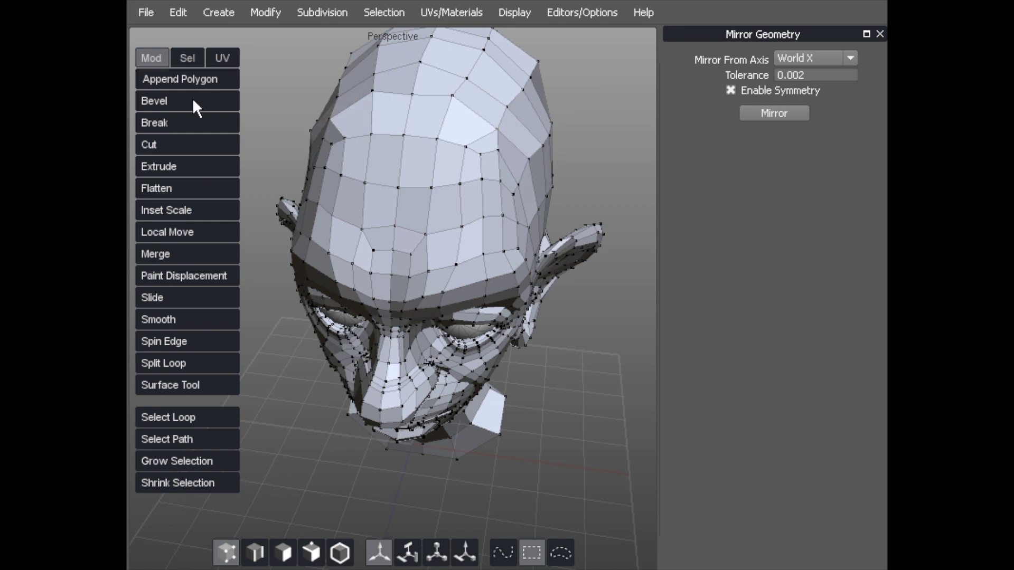
Step: Toggle Soft Selection in the Sel options and pick a forehead vertex, its mirrored twin highlighting too
{"action": "left_click", "coordinate": [187, 59]}
{"action": "left_click", "coordinate": [172, 181]}
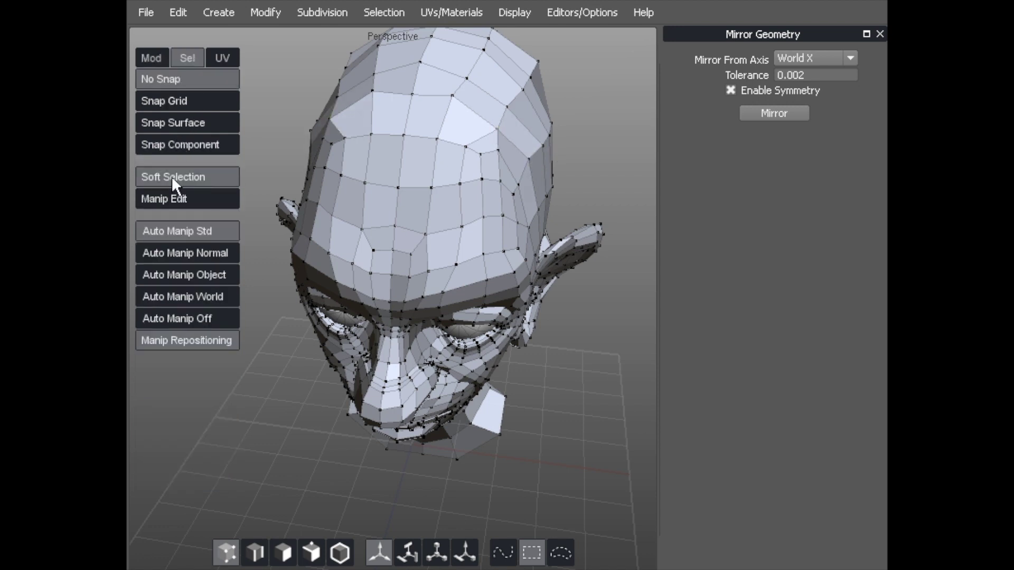
{"action": "left_click", "coordinate": [498, 155]}
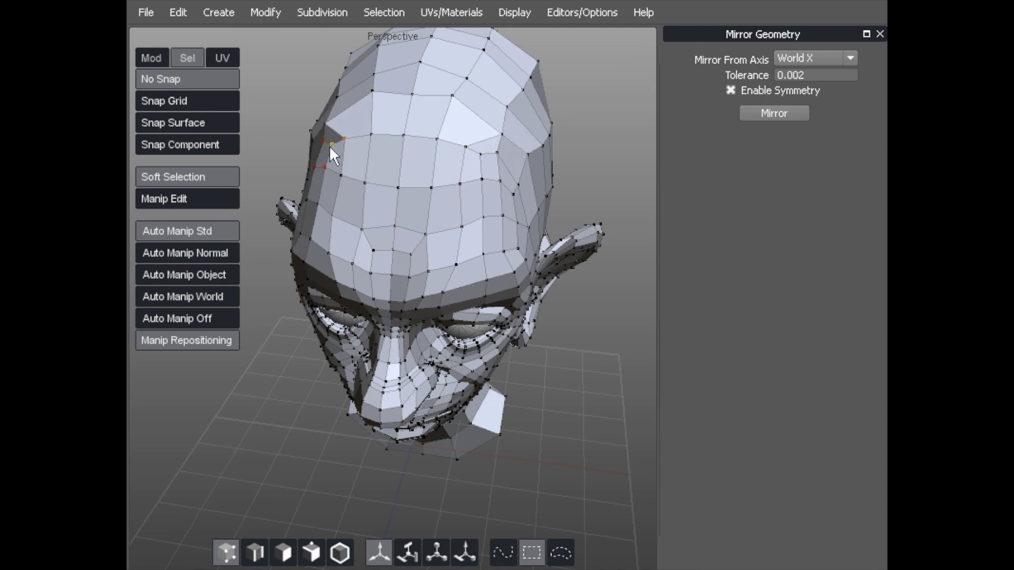
{"action": "key", "text": "Delete"}
{"action": "mouse_move", "coordinate": [358, 234]}
{"action": "middle_mouse_down"}
{"action": "mouse_move", "coordinate": [469, 155]}
{"action": "mouse_move", "coordinate": [361, 142]}
{"action": "mouse_move", "coordinate": [463, 142]}
{"action": "mouse_move", "coordinate": [368, 145]}
{"action": "mouse_move", "coordinate": [417, 150]}
{"action": "middle_mouse_up"}
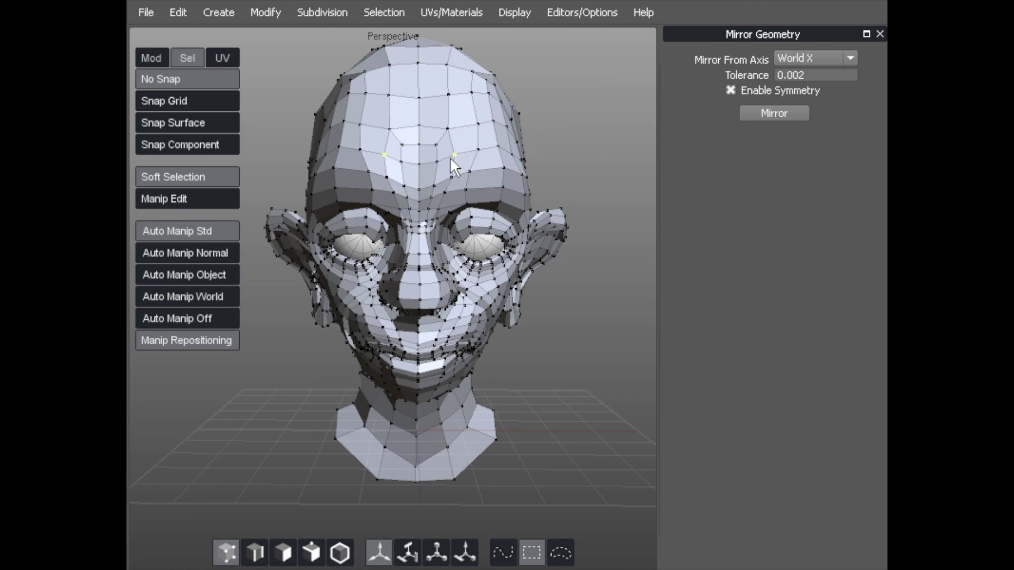
{"action": "mouse_move", "coordinate": [465, 157]}
{"action": "middle_mouse_down"}
{"action": "mouse_move", "coordinate": [415, 136]}
{"action": "mouse_move", "coordinate": [425, 147]}
{"action": "middle_mouse_up"}
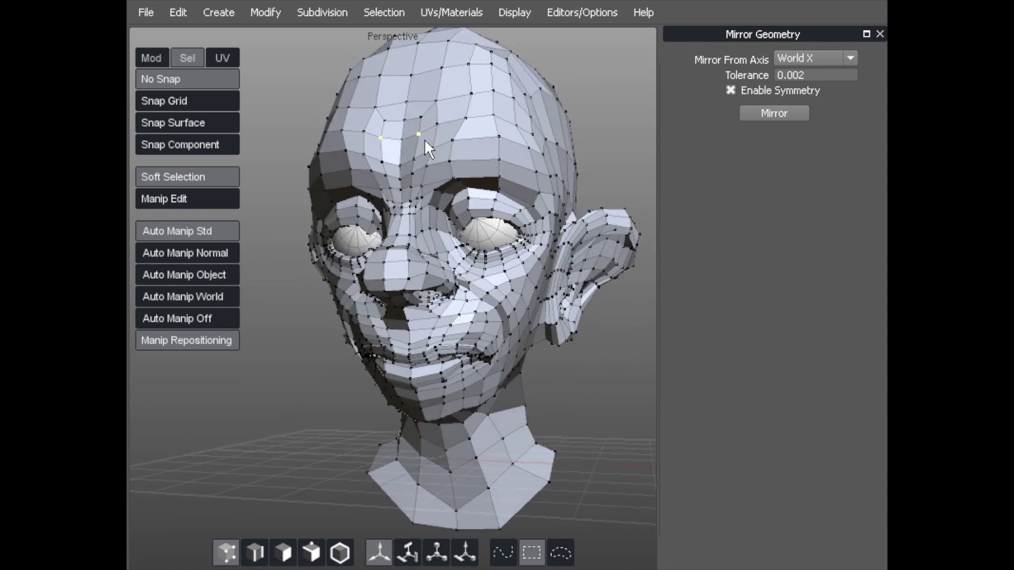
{"action": "key", "text": "c"}
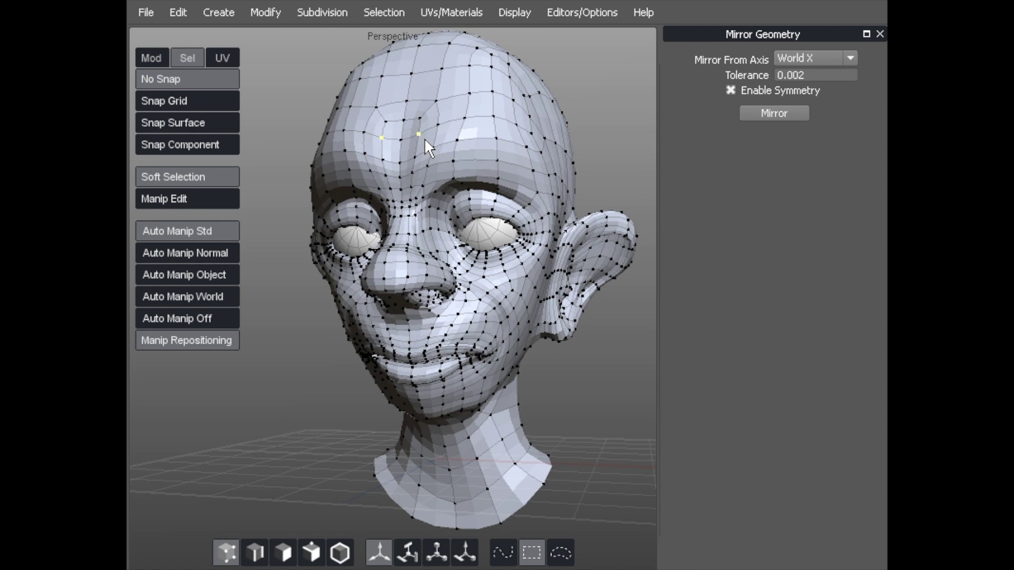
{"action": "key", "text": "c"}
{"action": "scroll", "coordinate": [472, 105], "scroll_direction": "down", "scroll_amount": 3}
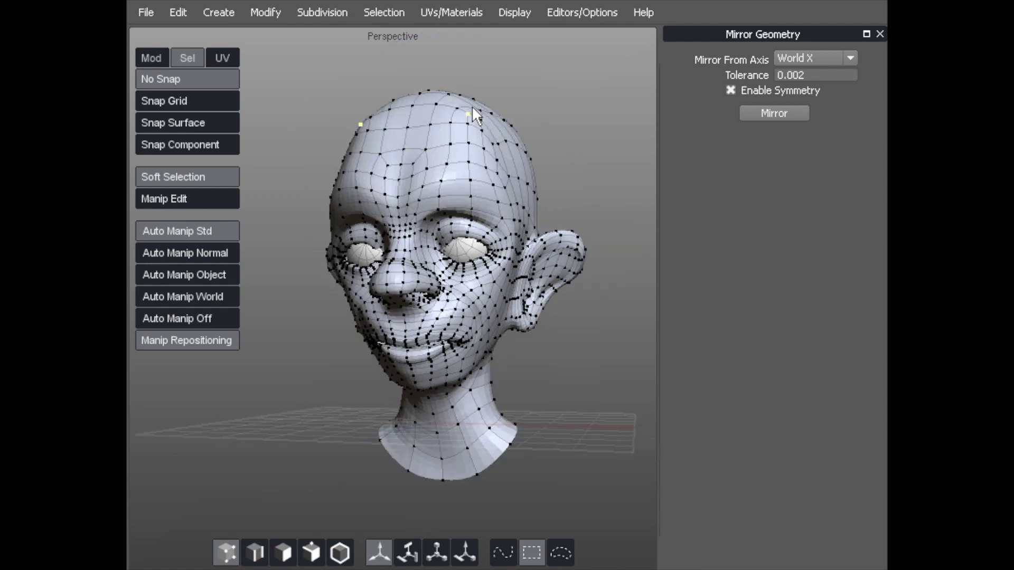
{"action": "key", "text": "4"}
{"action": "mouse_move", "coordinate": [540, 89]}
{"action": "middle_mouse_down"}
{"action": "mouse_move", "coordinate": [384, 89]}
{"action": "mouse_move", "coordinate": [641, 99]}
{"action": "mouse_move", "coordinate": [672, 115]}
{"action": "mouse_move", "coordinate": [524, 131]}
{"action": "mouse_move", "coordinate": [492, 159]}
{"action": "mouse_move", "coordinate": [584, 124]}
{"action": "mouse_move", "coordinate": [537, 111]}
{"action": "mouse_move", "coordinate": [452, 179]}
{"action": "middle_mouse_up"}
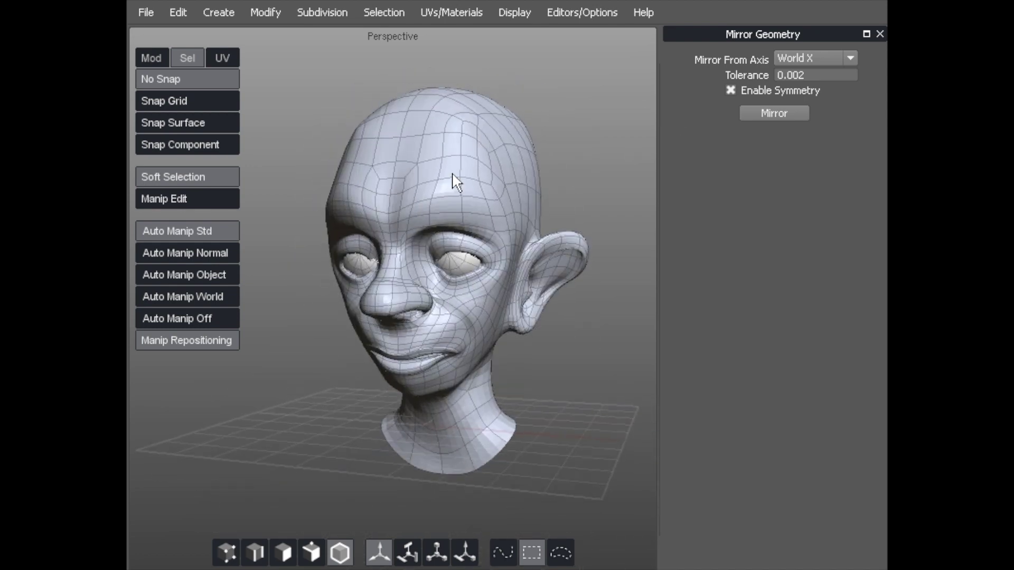
{"action": "key", "text": "v"}
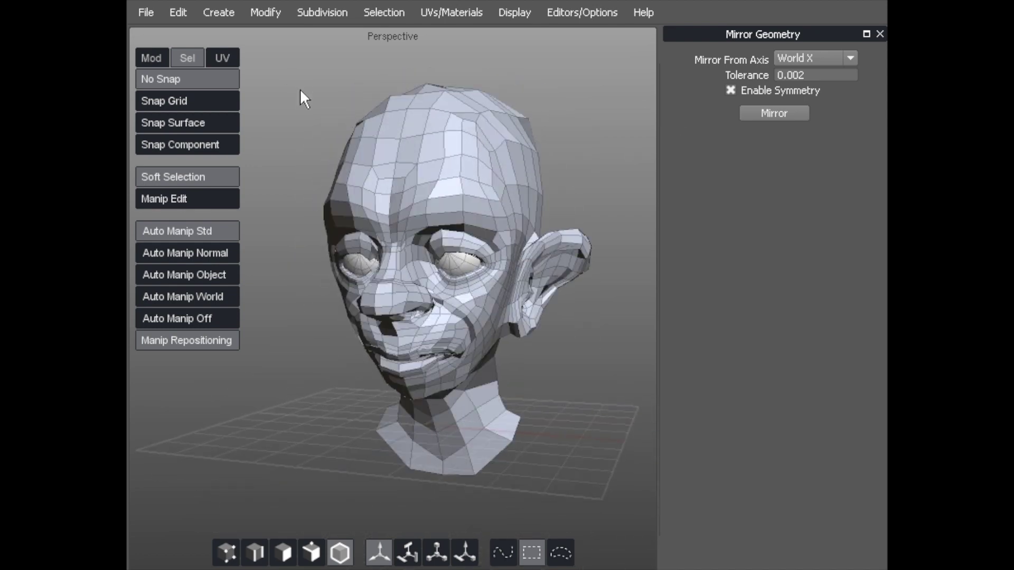
{"action": "mouse_move", "coordinate": [294, 84]}
{"action": "middle_mouse_down"}
{"action": "mouse_move", "coordinate": [400, 68]}
{"action": "mouse_move", "coordinate": [452, 80]}
{"action": "mouse_move", "coordinate": [301, 92]}
{"action": "middle_mouse_up"}
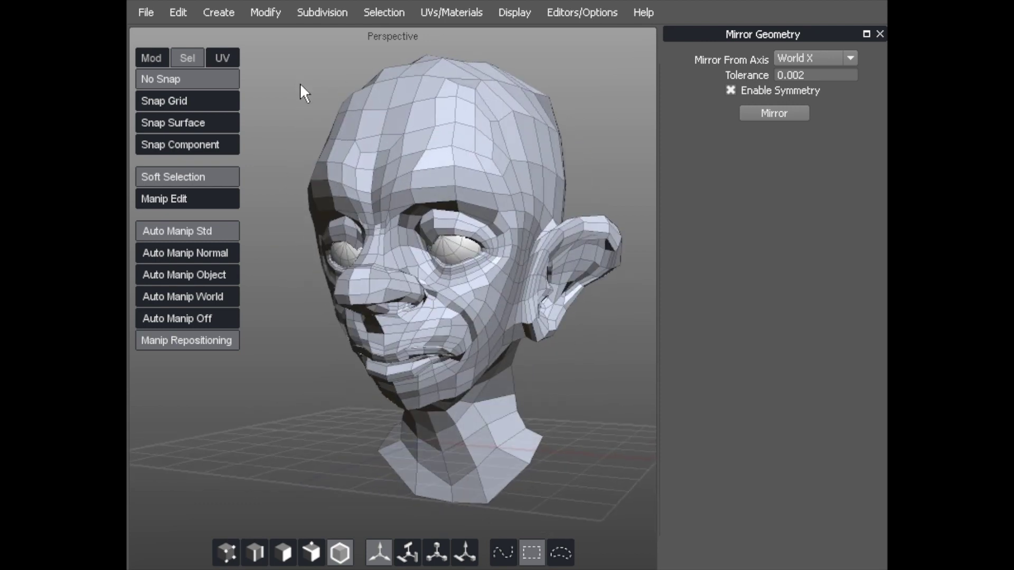